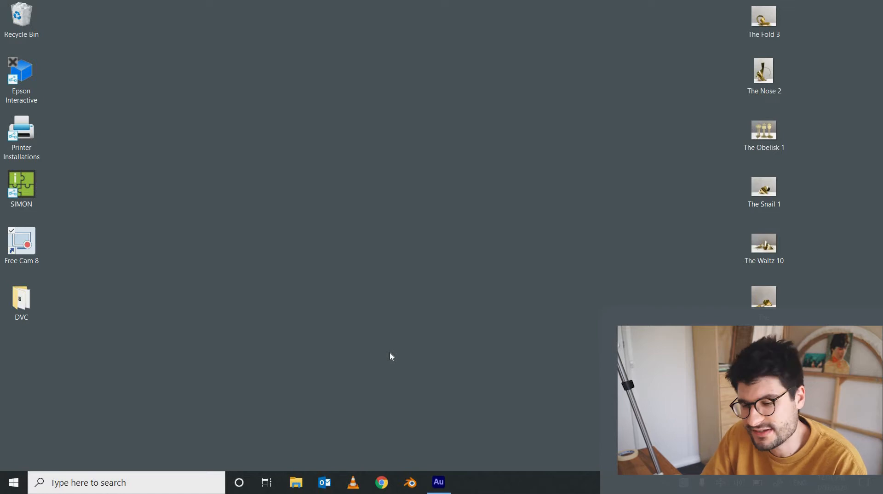
- Create a new folder on the desktop and name it Poster Demo
right_click(32, 368)
mouse_move(57, 328)
left_click(167, 332)
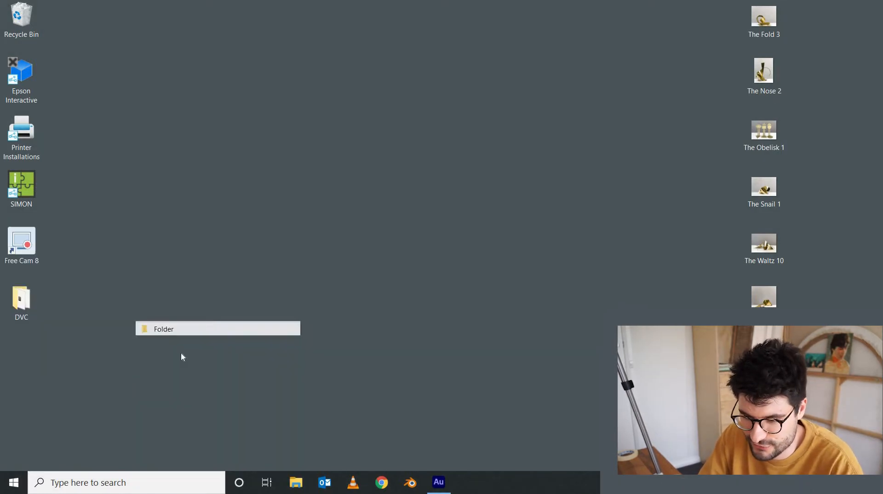
type("Poster Demo")
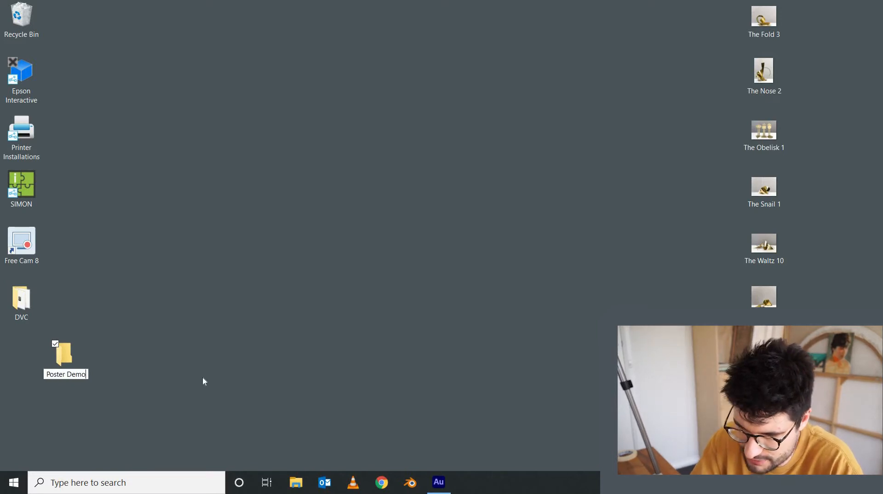
key("Return")
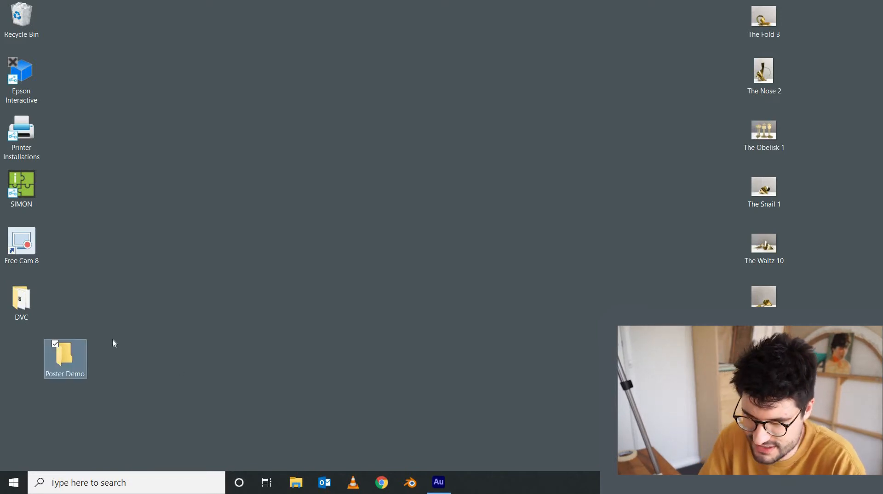
- Open the Poster Demo folder and create a subfolder named content inside it
double_click(76, 351)
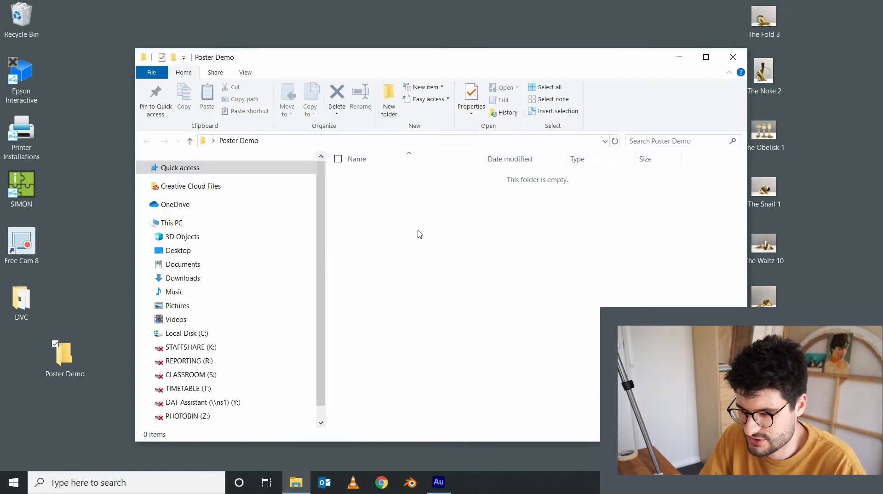
right_click(419, 233)
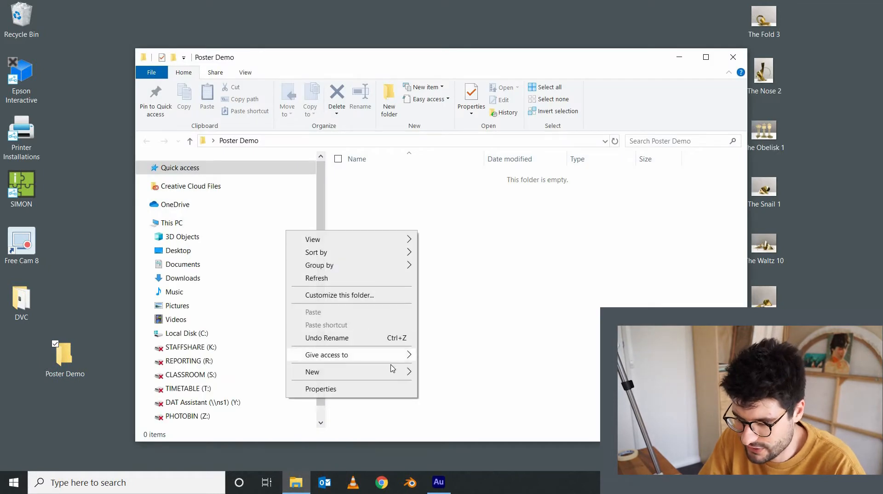
mouse_move(394, 371)
left_click(499, 224)
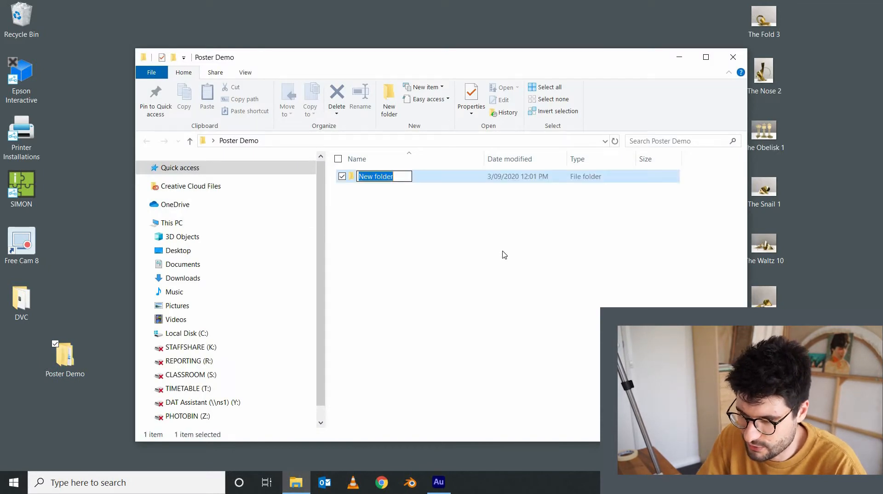
type("content")
key("Return")
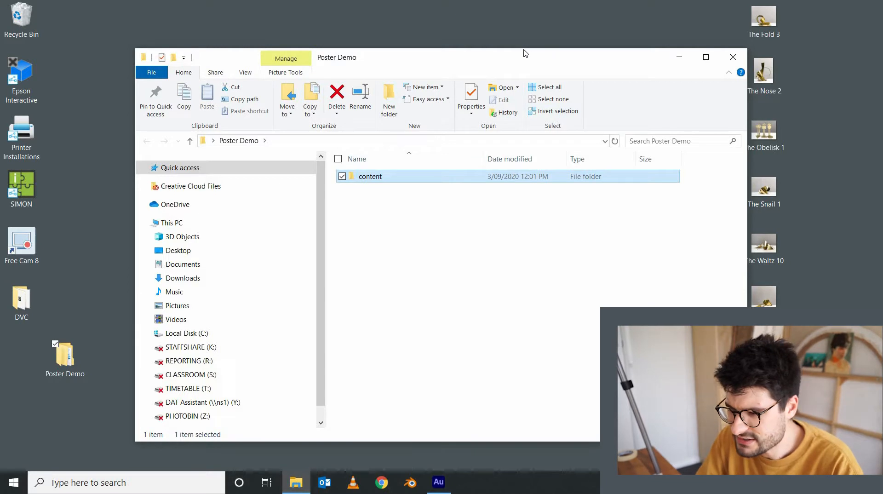
- Move all the sculpture images from the desktop into the content folder, check them there and close the folder window
left_click_drag(522, 53, 496, 47)
left_click_drag(816, 318, 767, 26)
left_click_drag(630, 133, 407, 174)
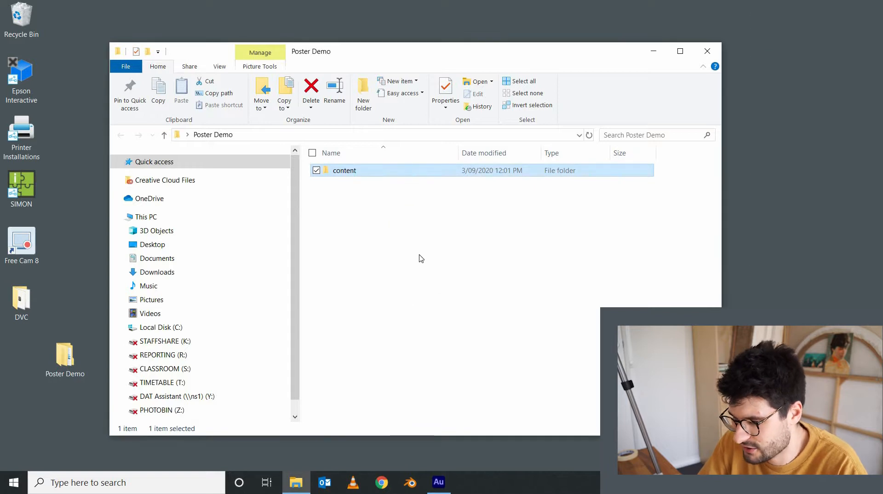
key("Return")
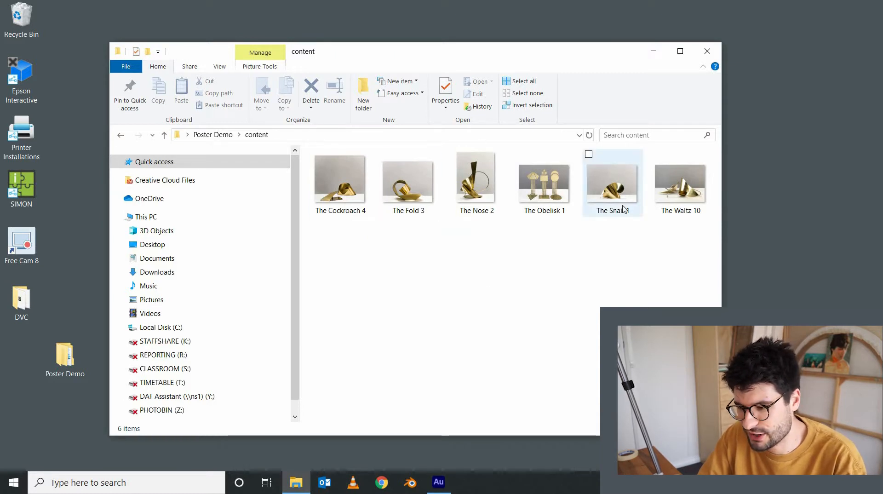
mouse_move(624, 209)
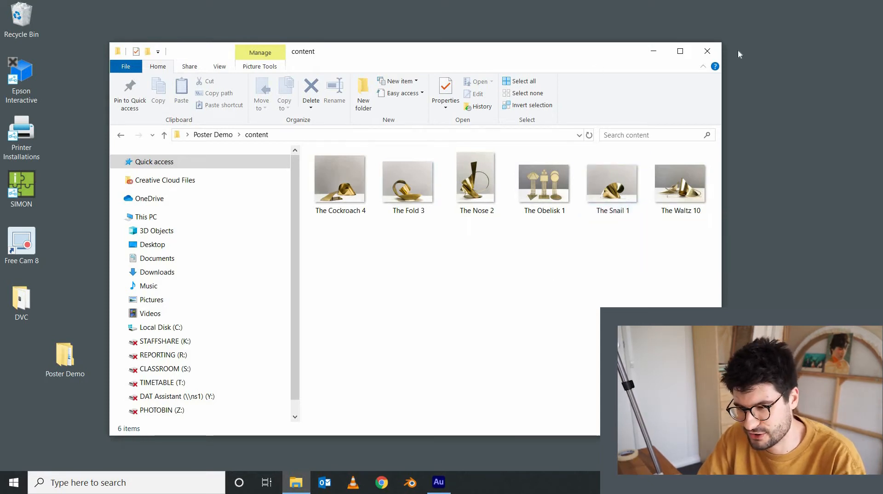
left_click(708, 51)
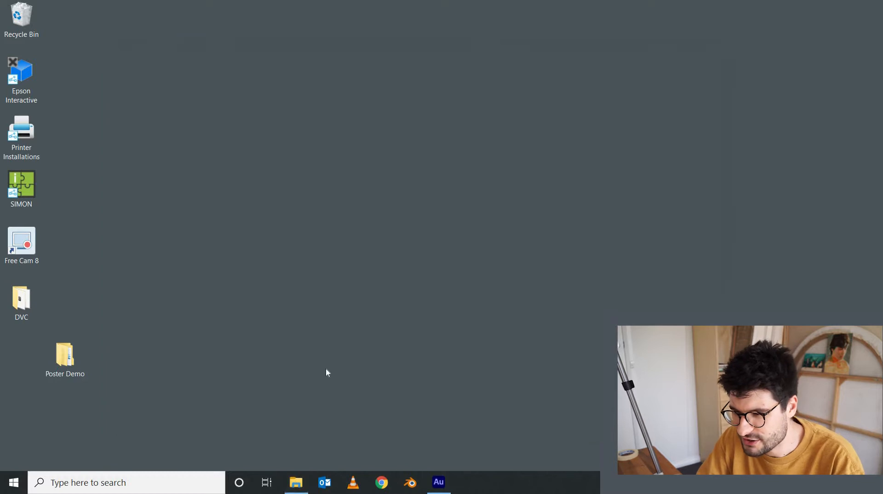
- Find and launch Adobe InDesign 2020
left_click(197, 491)
type("adobe in")
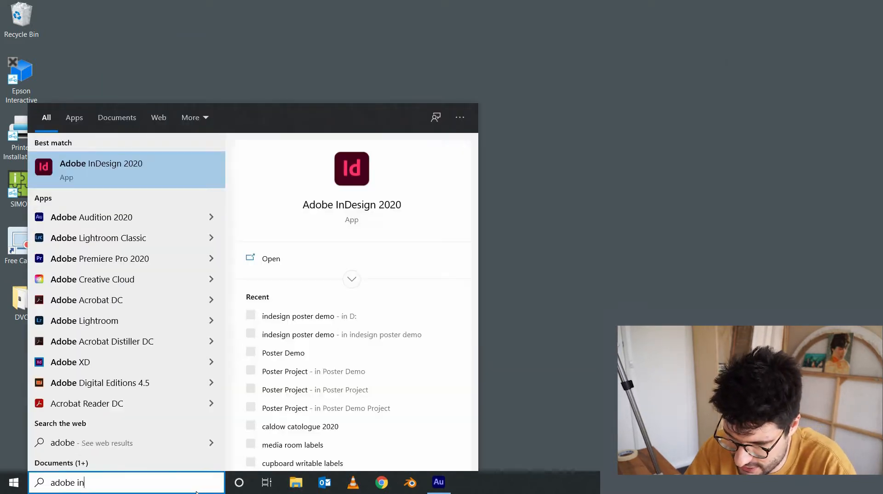
type("design")
key("Return")
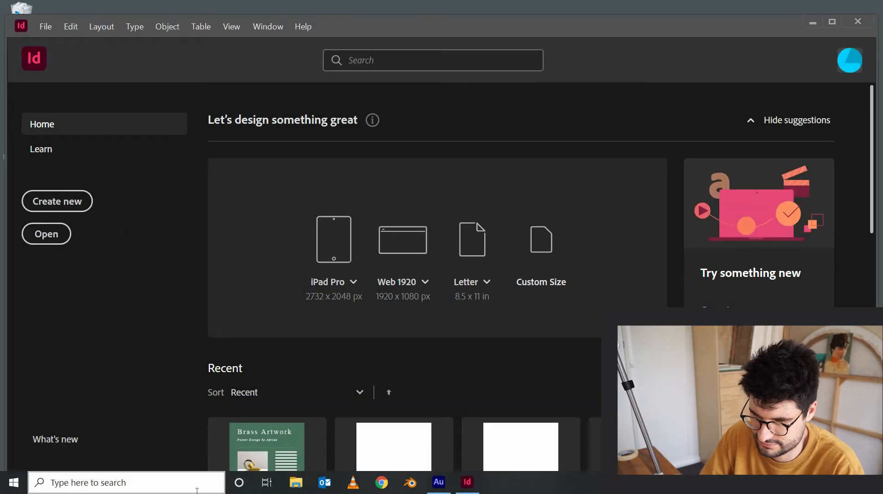
- Start a new document and choose the A3 print preset from the full preset list
left_click(45, 202)
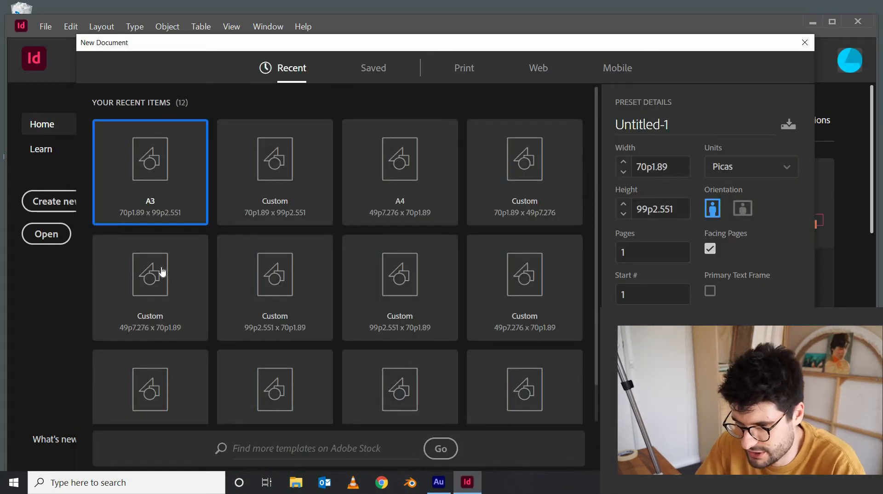
left_click(468, 73)
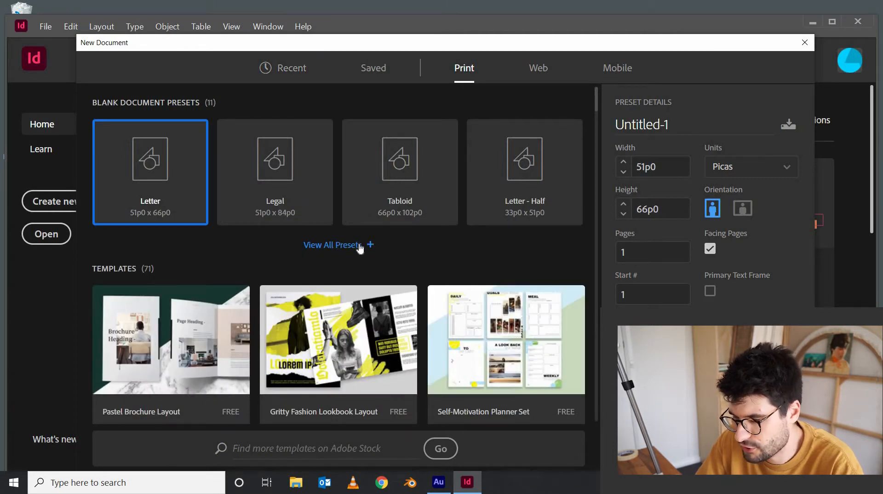
left_click(359, 246)
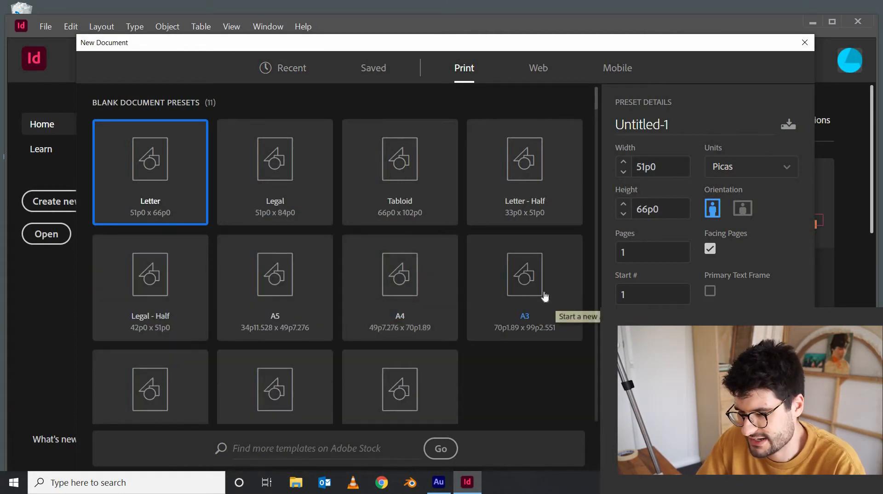
left_click(552, 318)
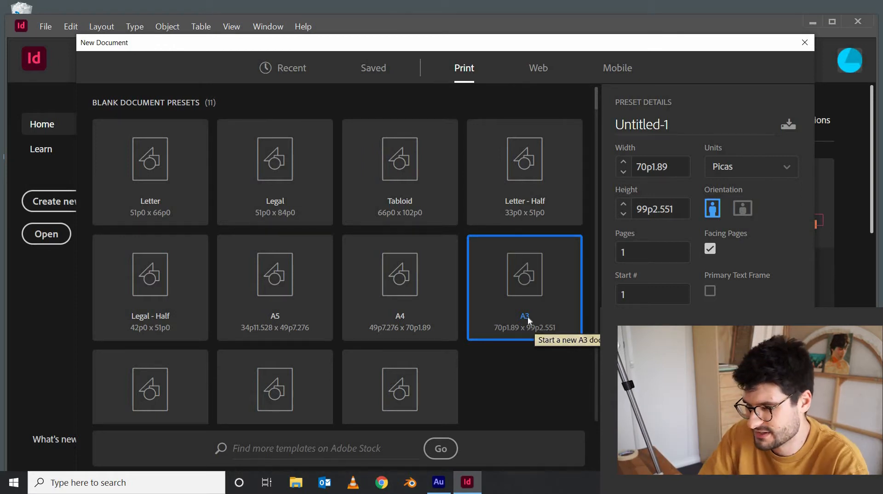
- Set the new document's units to Millimeters, turn off Facing Pages and create the document
left_click(737, 170)
left_click(754, 265)
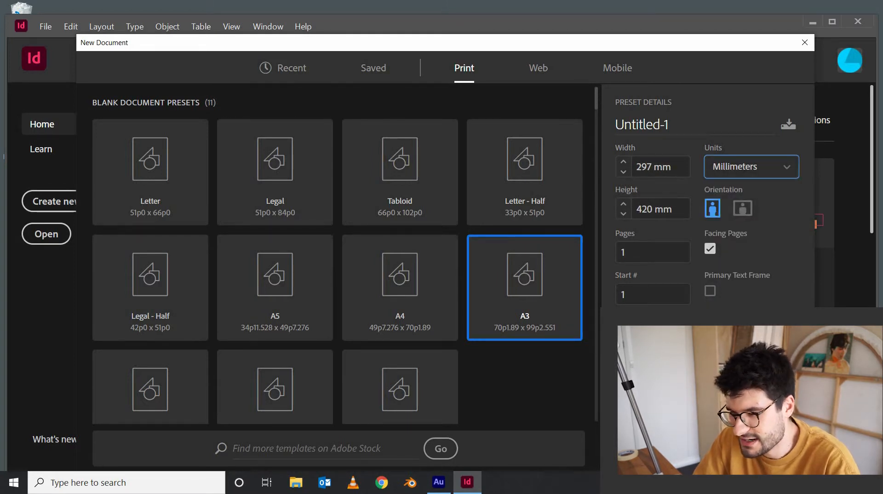
left_click(710, 253)
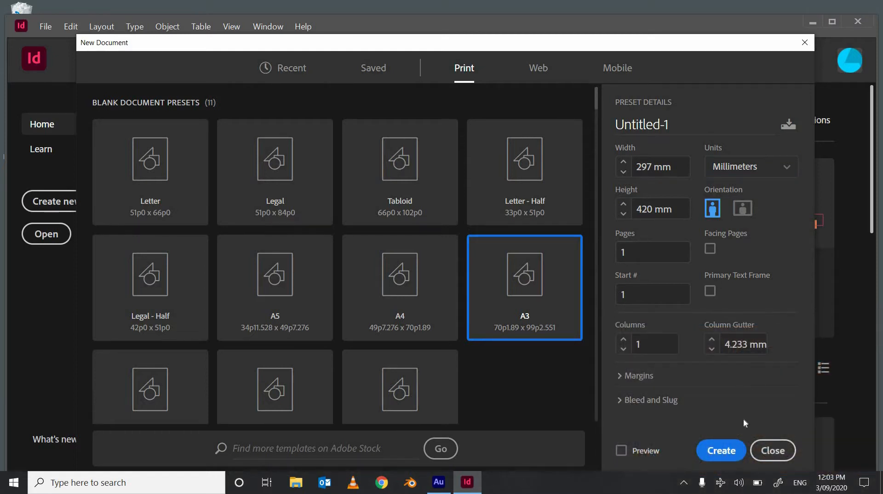
left_click(730, 458)
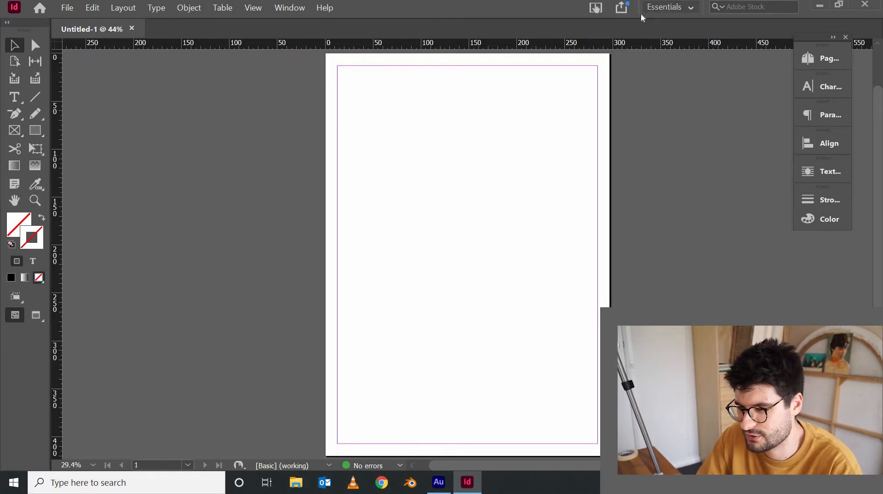
- Reset the Essentials workspace to its default layout
left_click(683, 10)
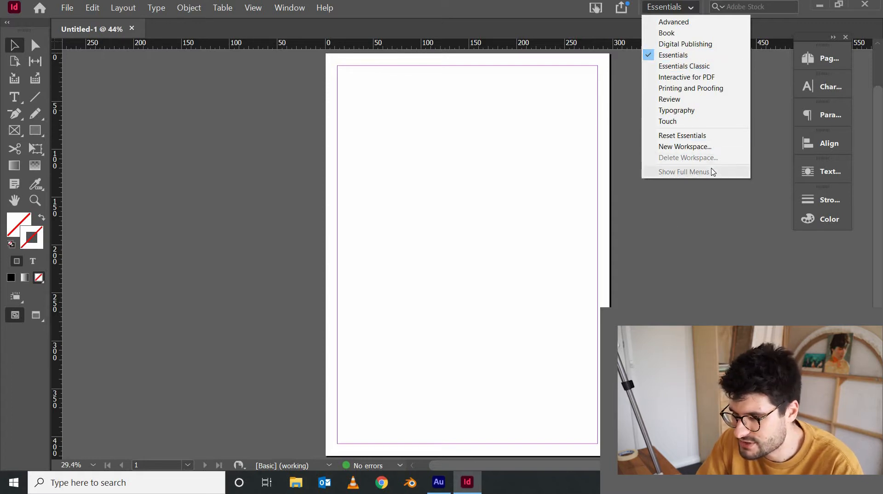
left_click(709, 135)
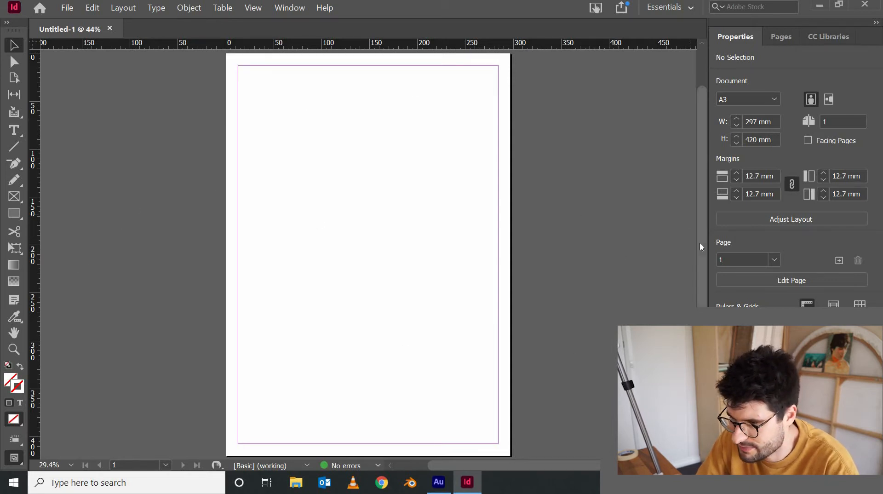
scroll(701, 247, "up", 2)
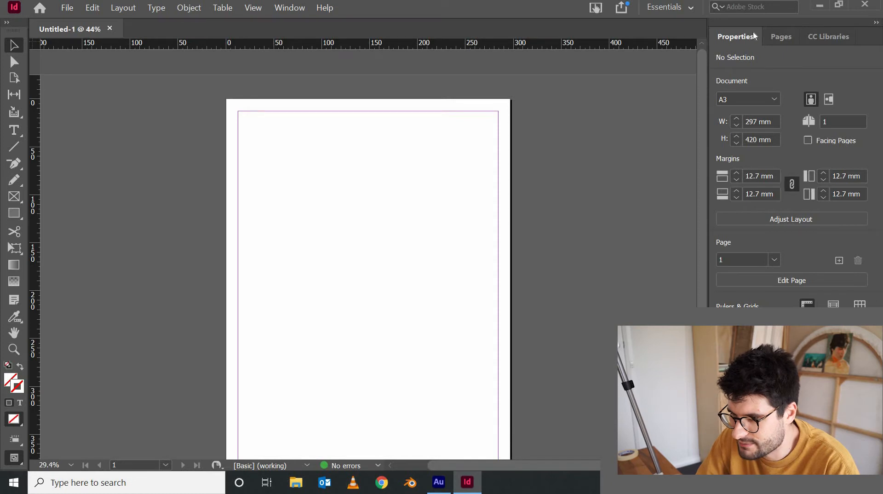
- Separate the Pages panel into its own floating window, close the Properties and CC Libraries panels, and collapse Pages to an icon
left_click_drag(778, 22, 630, 102)
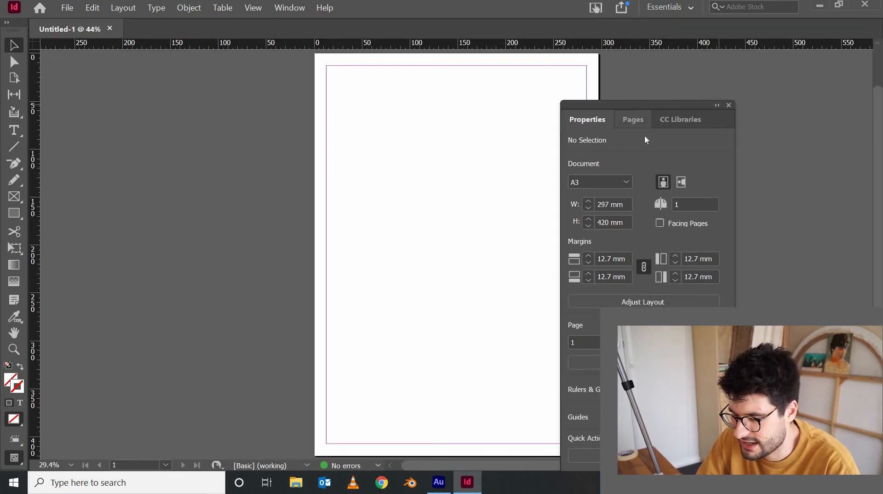
left_click(637, 121)
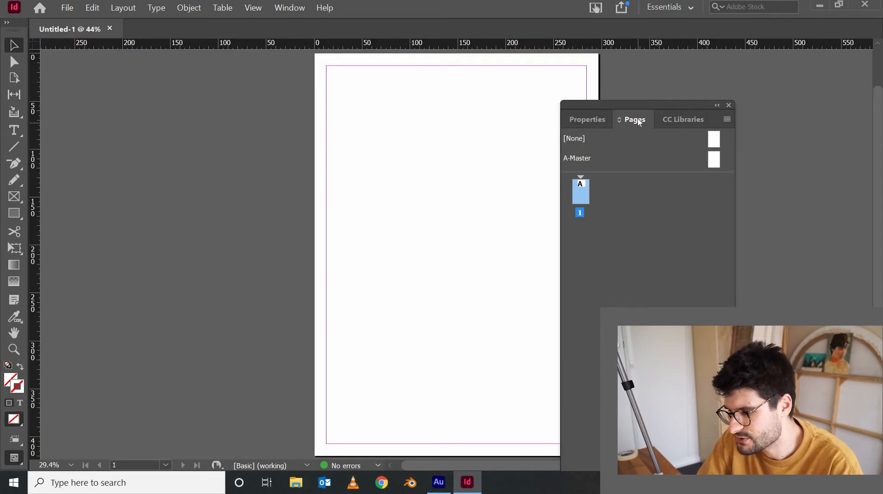
left_click_drag(646, 135, 738, 58)
left_click_drag(620, 102, 538, 92)
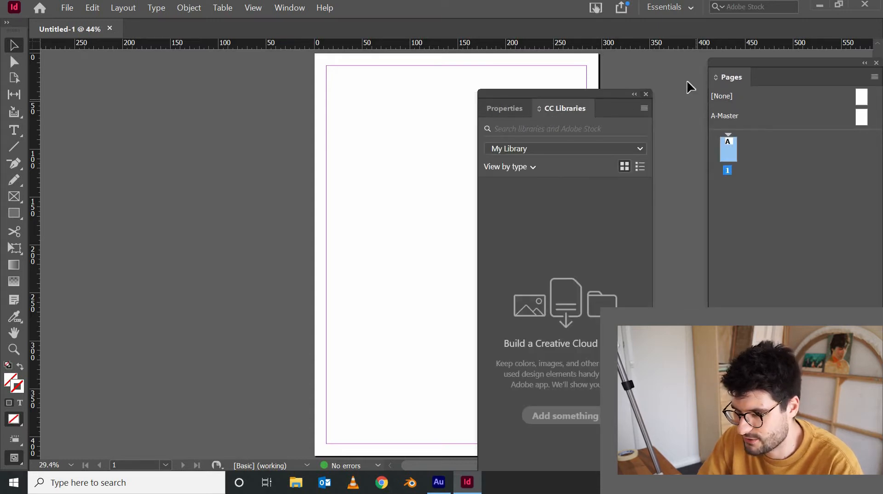
left_click(646, 94)
left_click_drag(781, 66, 753, 59)
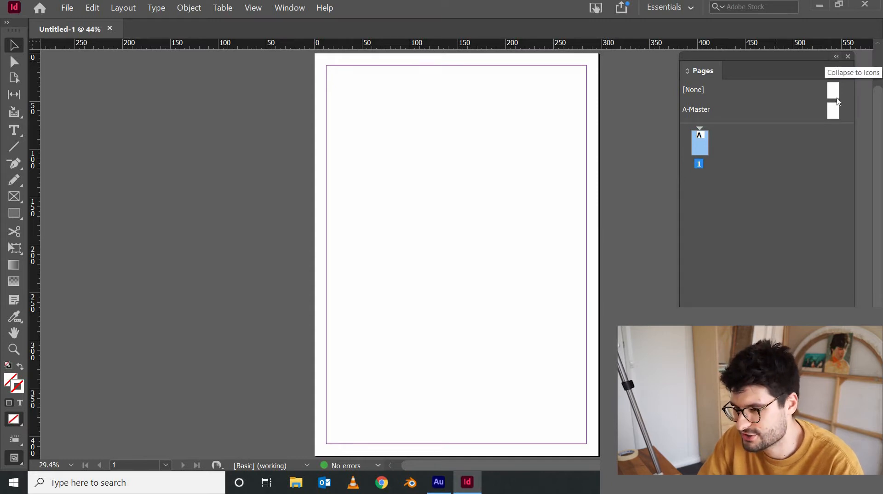
left_click(836, 57)
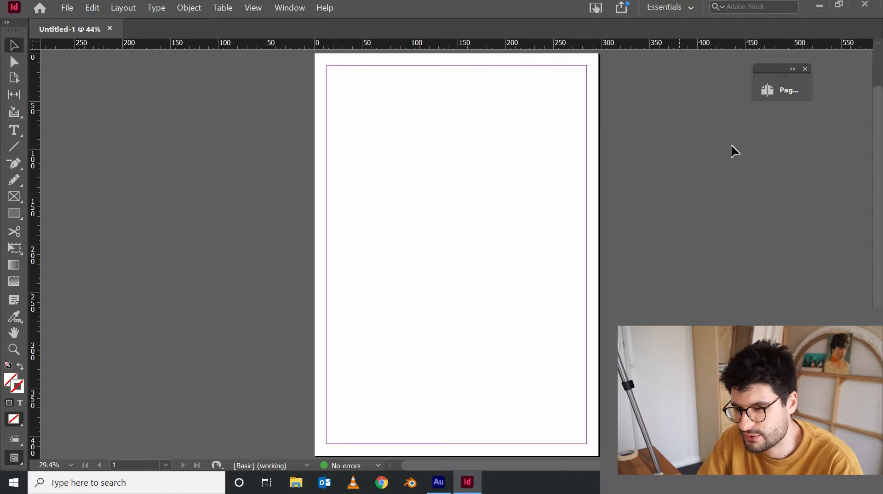
- Show the Character panel and dock it beneath the collapsed Pages panel
left_click(288, 8)
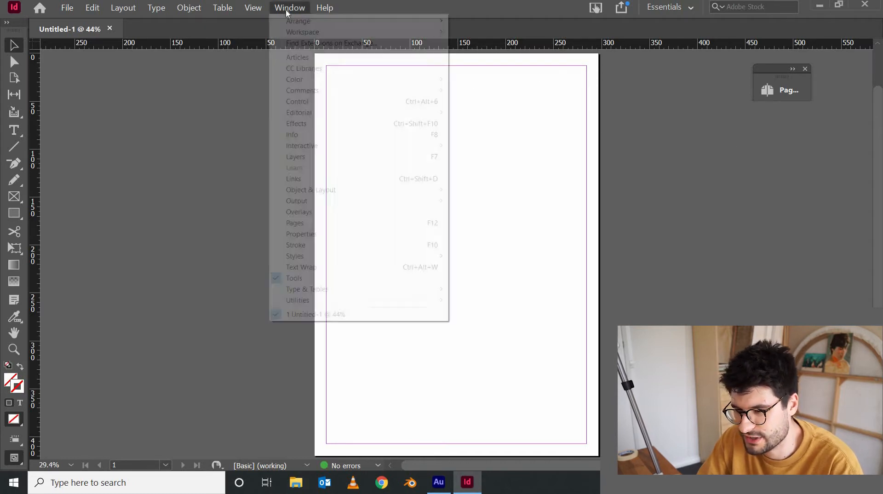
mouse_move(312, 257)
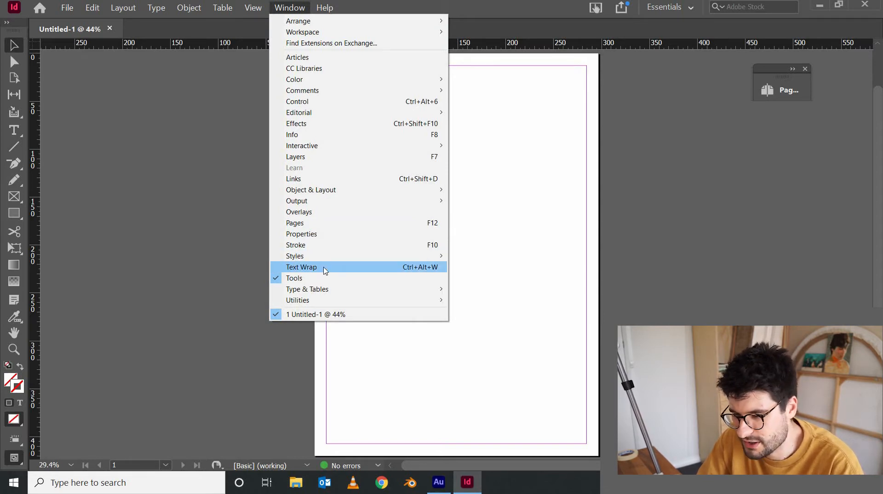
mouse_move(332, 291)
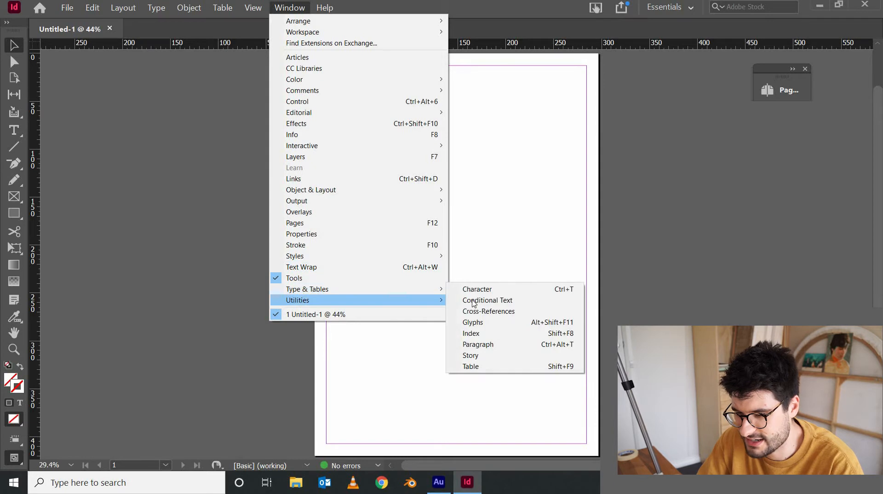
left_click(475, 293)
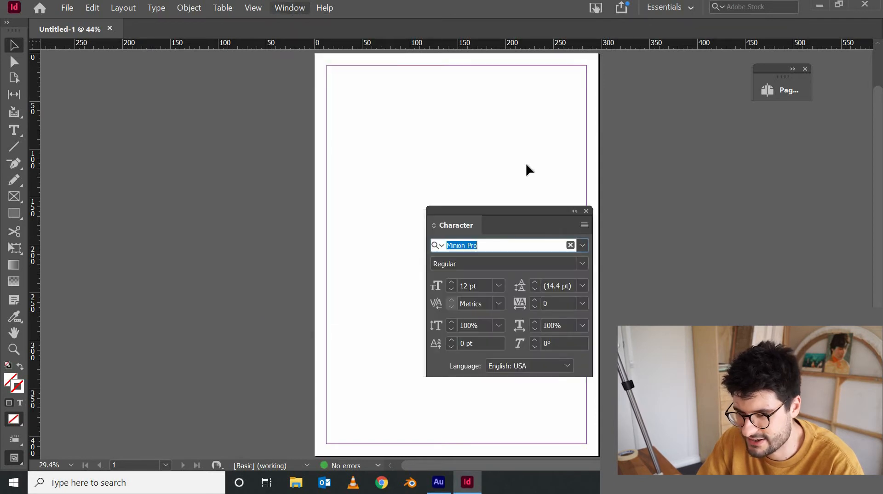
left_click_drag(527, 214, 788, 119)
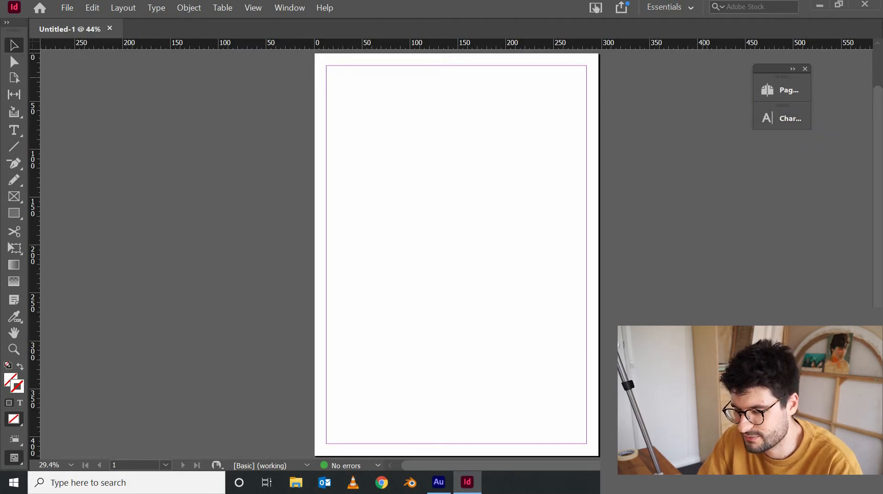
- Show the Paragraph panel and dock it collapsed beneath the Character panel
left_click(297, 10)
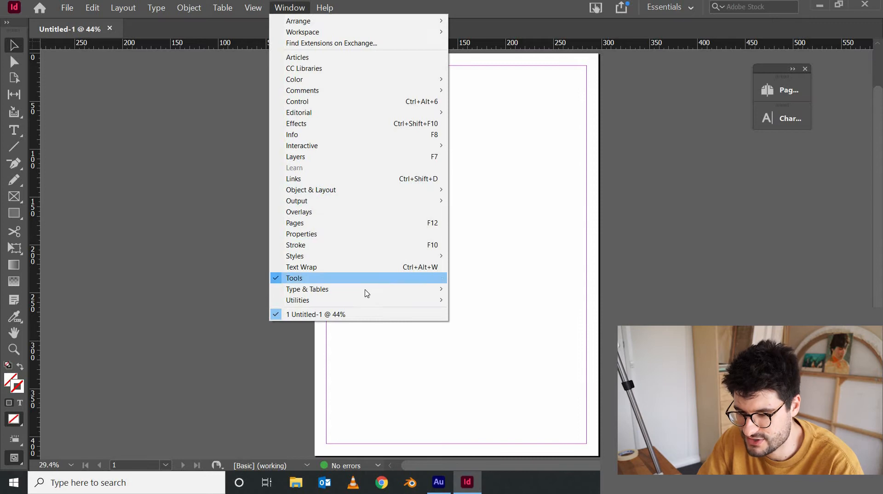
mouse_move(367, 289)
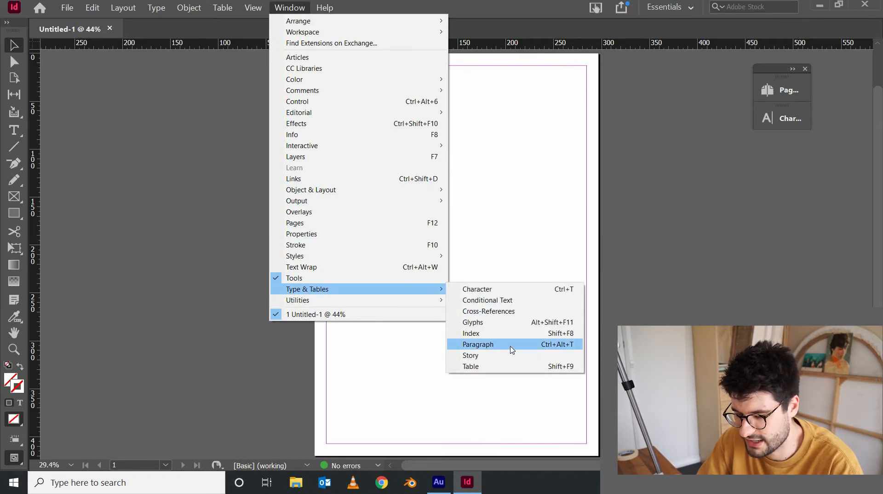
left_click(512, 348)
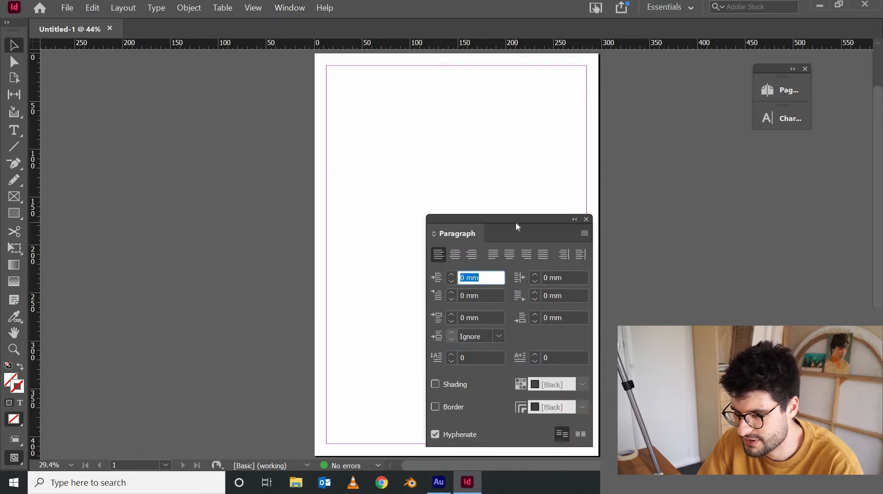
left_click_drag(521, 223, 782, 145)
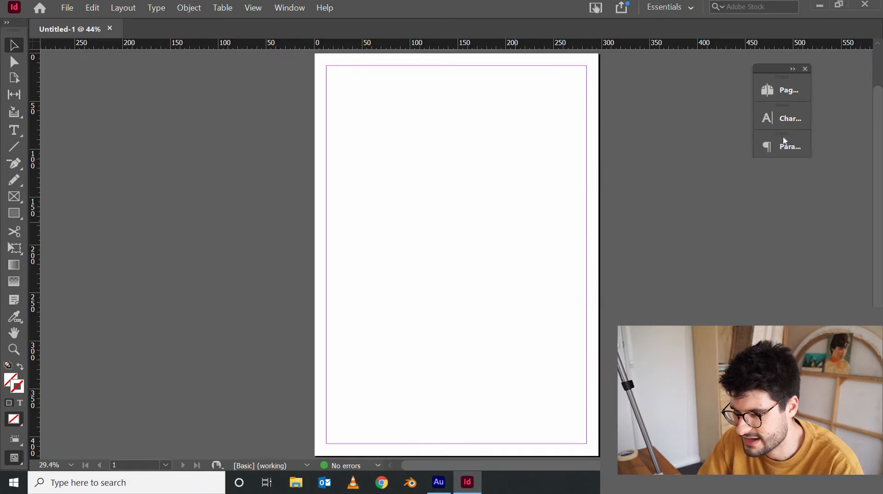
- Show the Text Wrap panel and dock it collapsed beneath the Paragraph panel
left_click(294, 10)
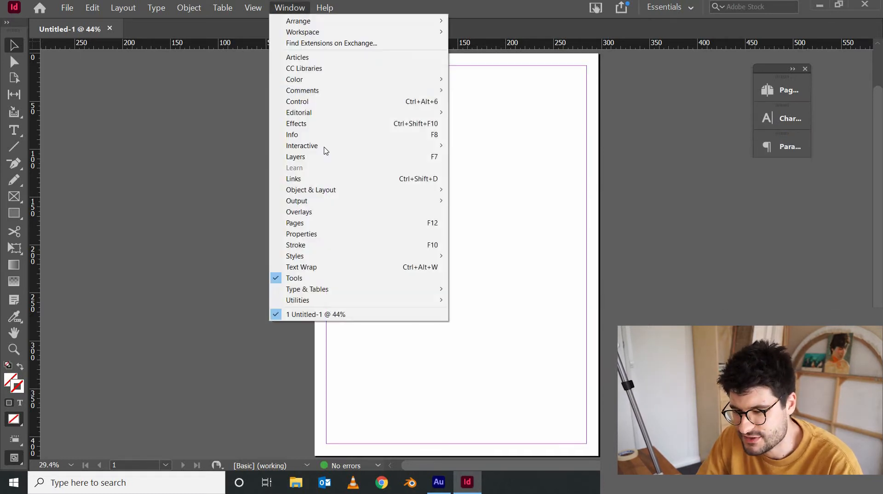
left_click(339, 269)
left_click_drag(526, 231, 768, 170)
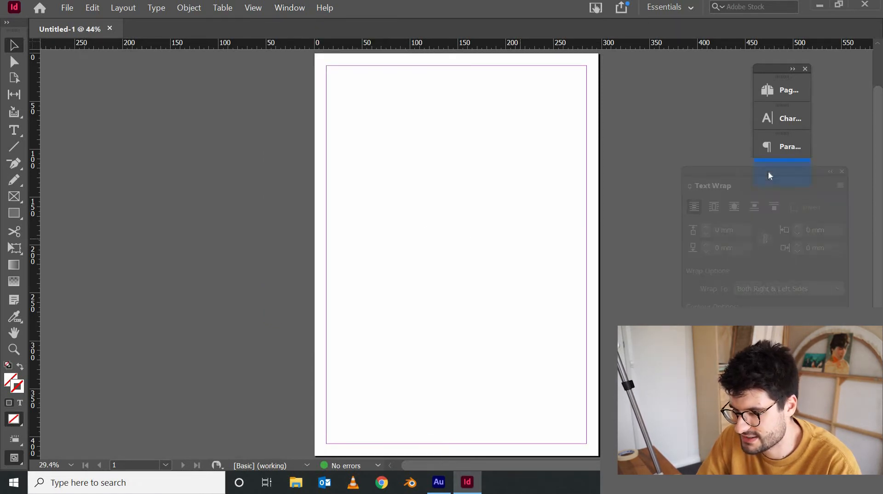
- Show the Align and Pathfinder panel group and dock it collapsed beneath the Text Wrap panel
left_click(289, 8)
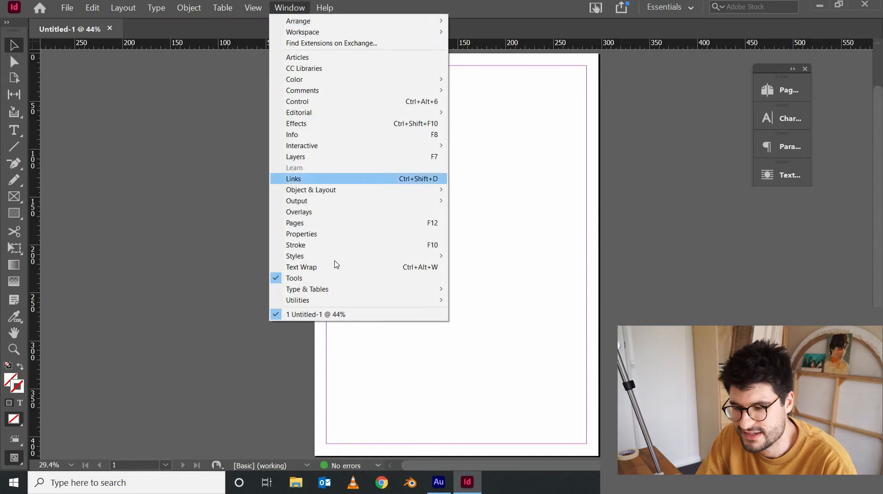
mouse_move(359, 195)
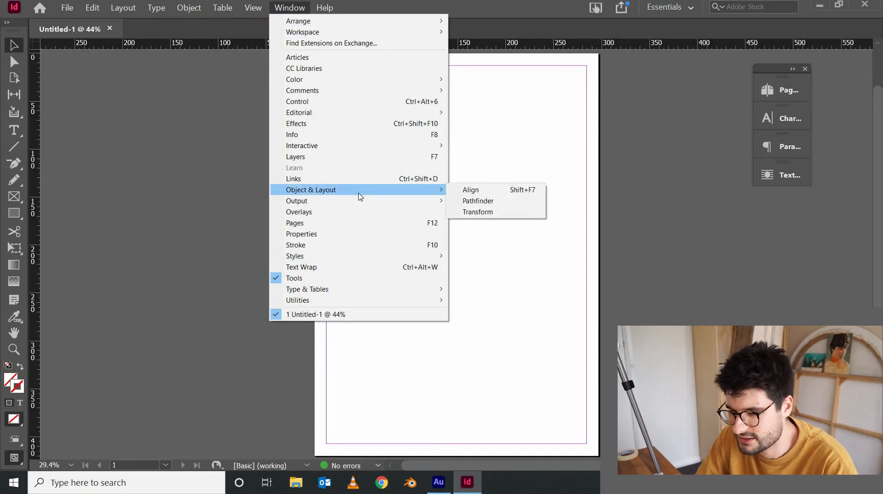
left_click(476, 195)
- Show the Stroke and Color panel group and dock it collapsed beneath the Align and Pathfinder panels
left_click(290, 8)
mouse_move(350, 79)
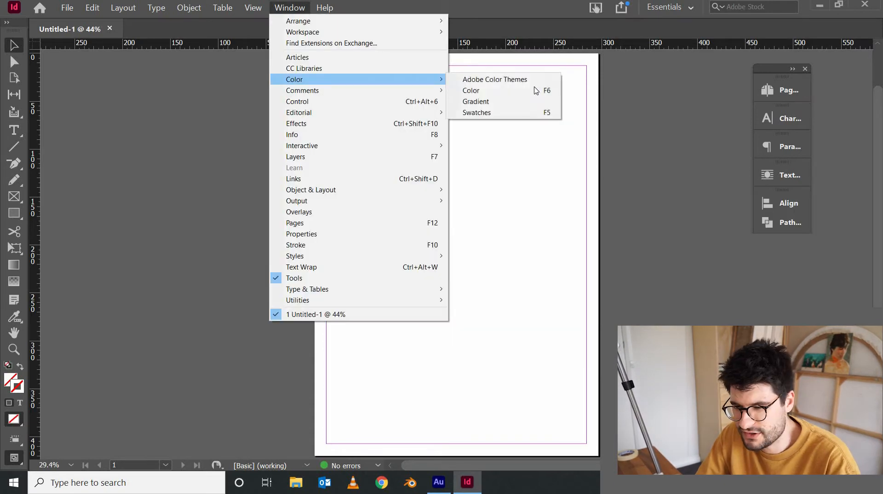
left_click(533, 90)
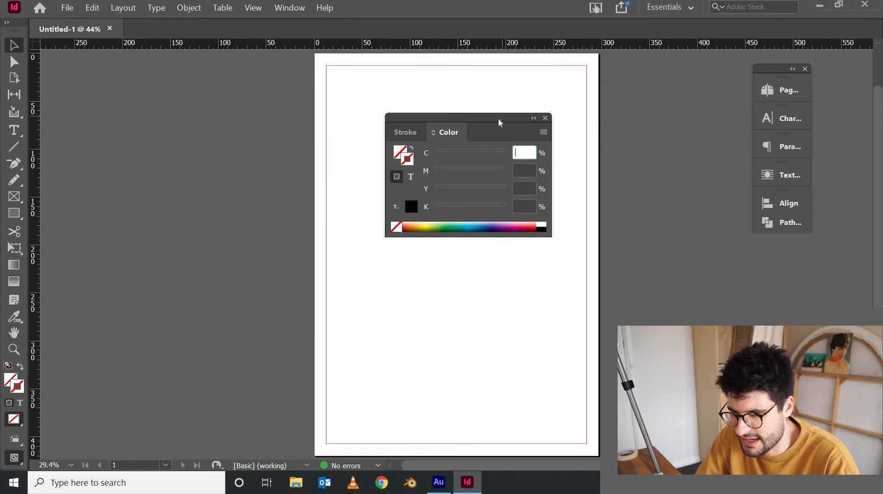
mouse_move(498, 118)
left_mouse_down()
mouse_move(653, 259)
mouse_move(785, 249)
left_mouse_up()
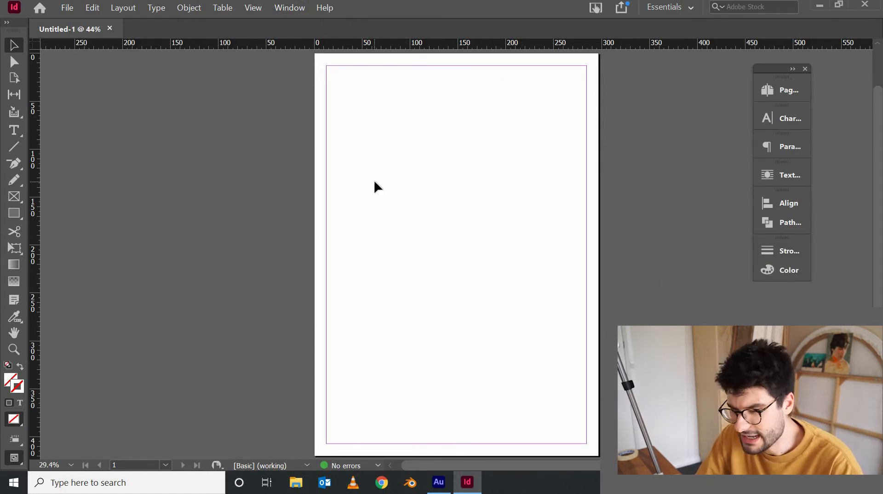
- Save the document as "Poster Demo" in the Poster Demo folder on the Desktop
left_click(65, 8)
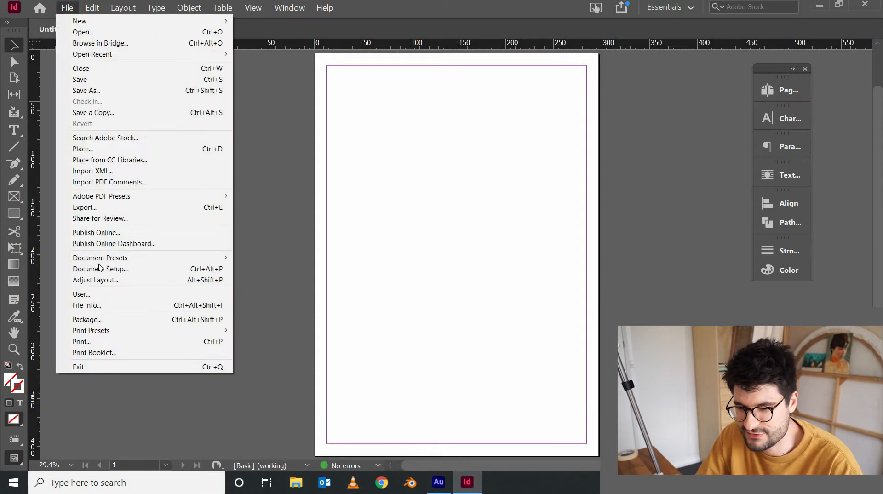
left_click(116, 91)
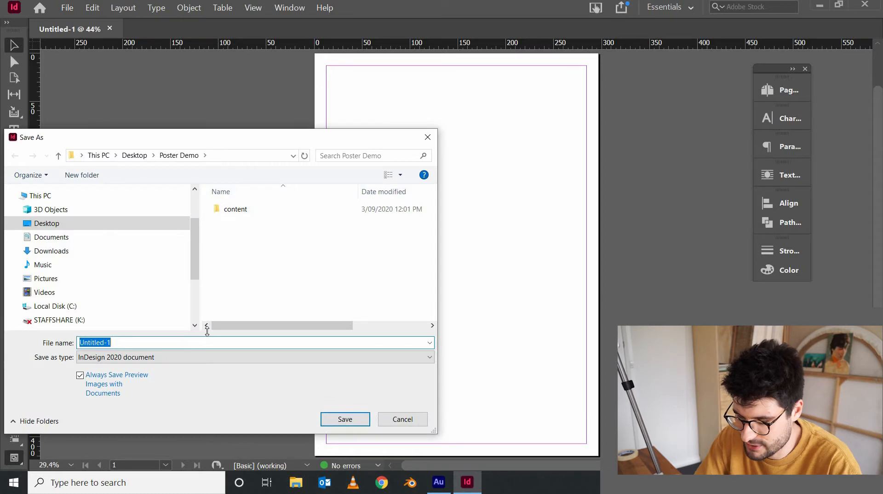
type("Poster ")
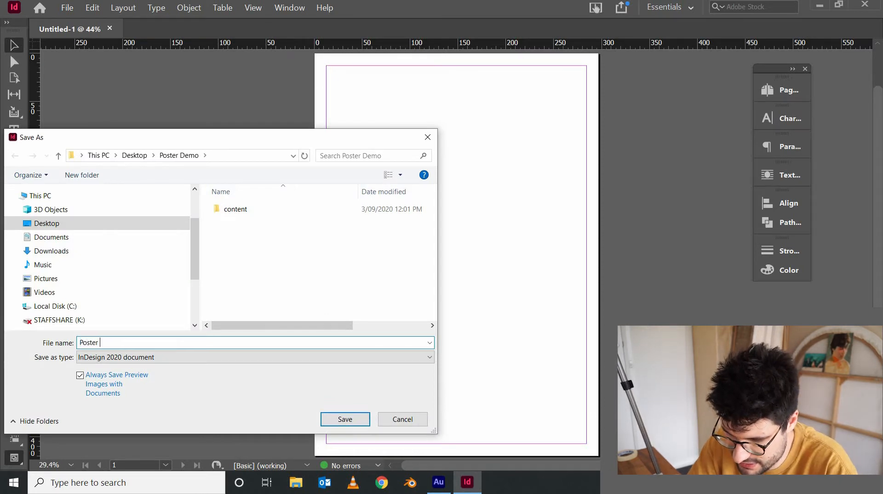
type("Demo")
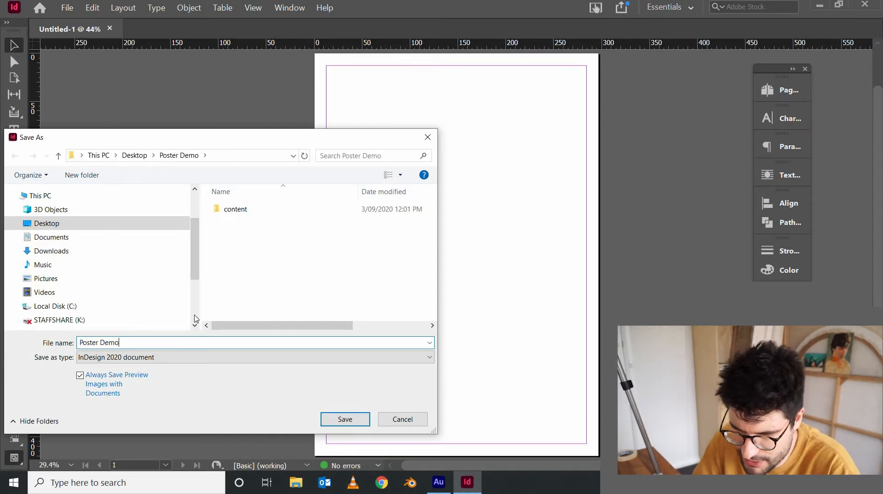
left_click(138, 155)
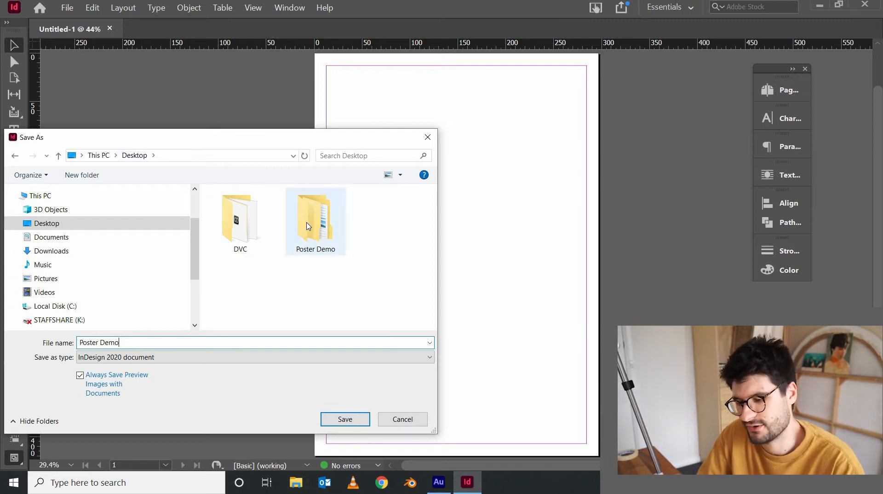
double_click(307, 226)
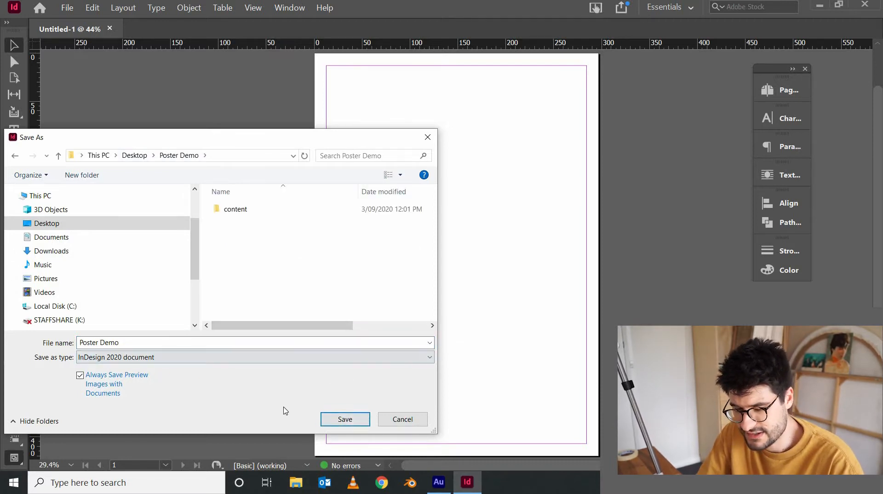
left_click(339, 419)
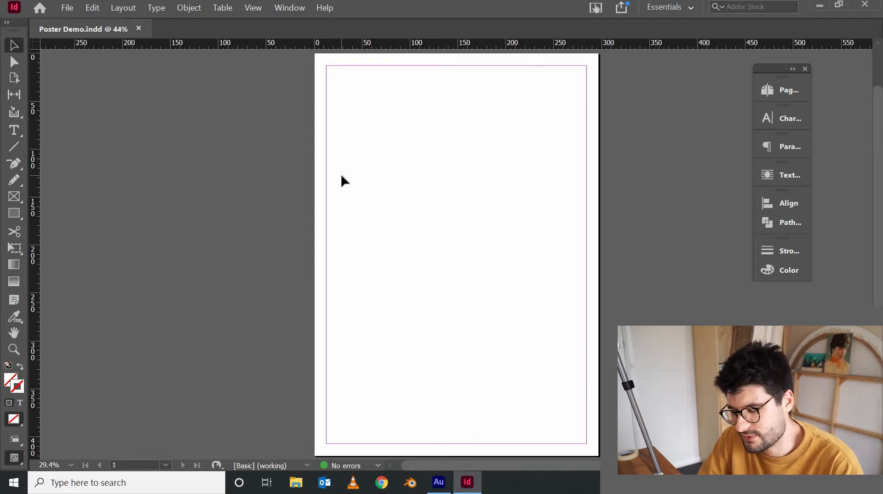
- Add two new pages to the document after page 1
left_click(797, 89)
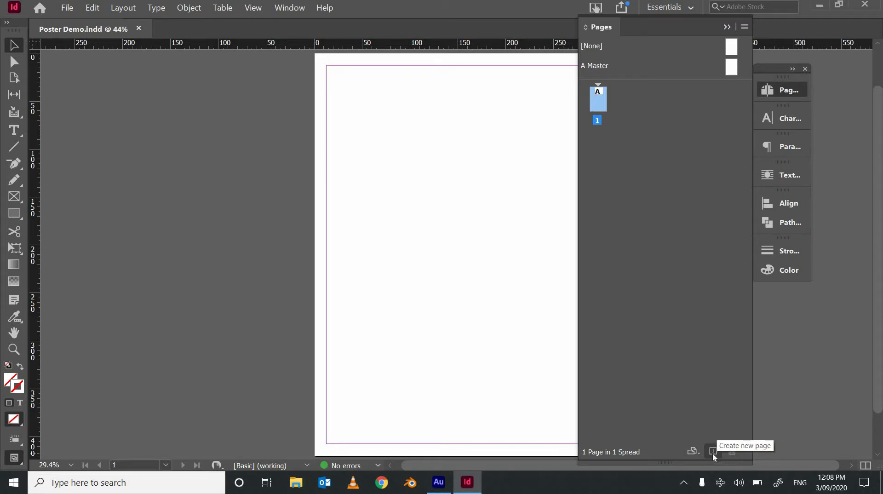
left_click(713, 453)
left_click(713, 453)
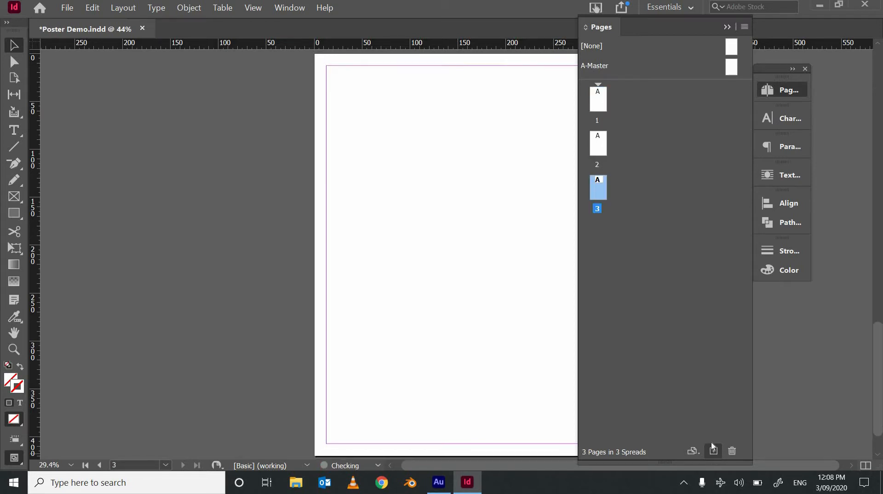
- Turn off Allow Document Pages to Shuffle and arrange pages 1 to 3 side by side in one spread
right_click(595, 152)
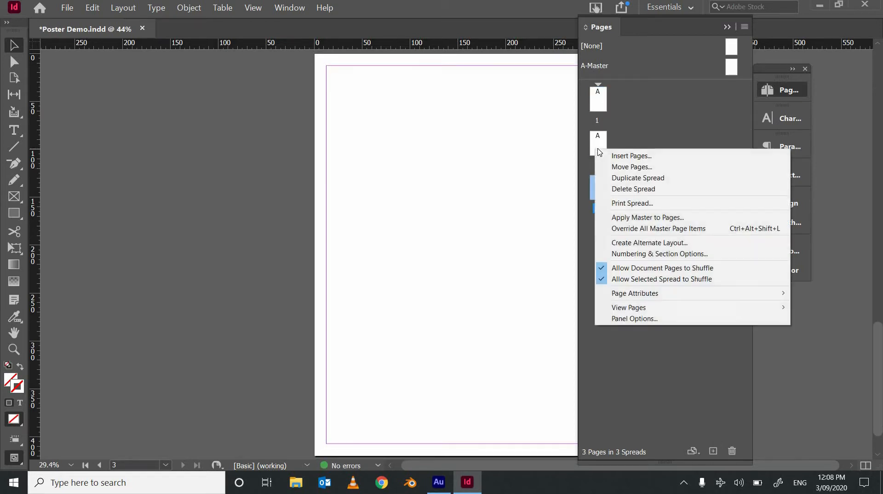
left_click(622, 272)
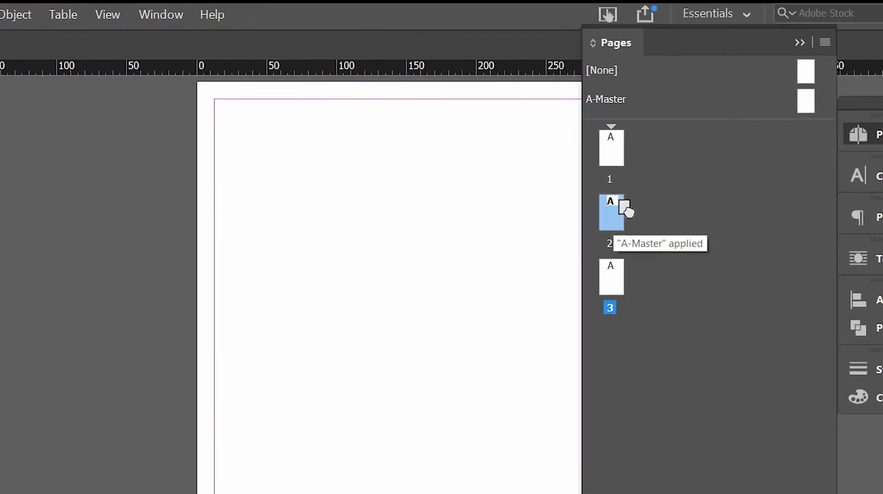
left_click_drag(608, 139, 619, 108)
left_click_drag(636, 158, 628, 150)
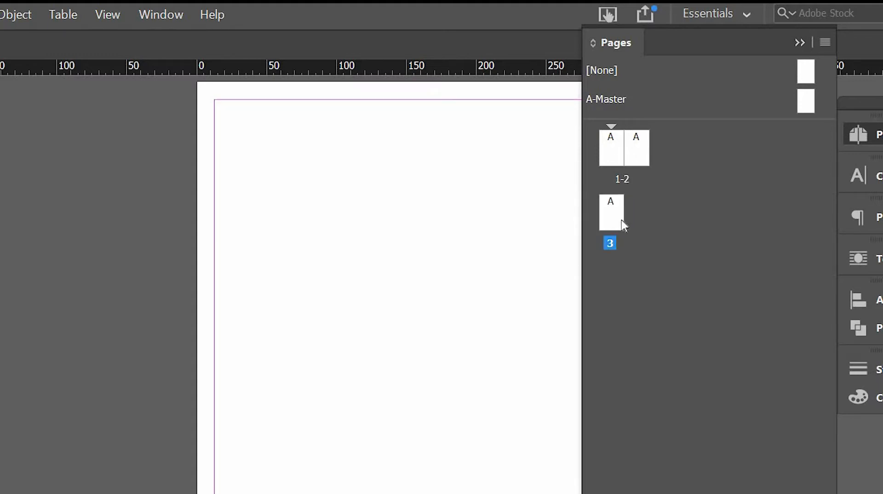
left_click_drag(614, 227, 653, 153)
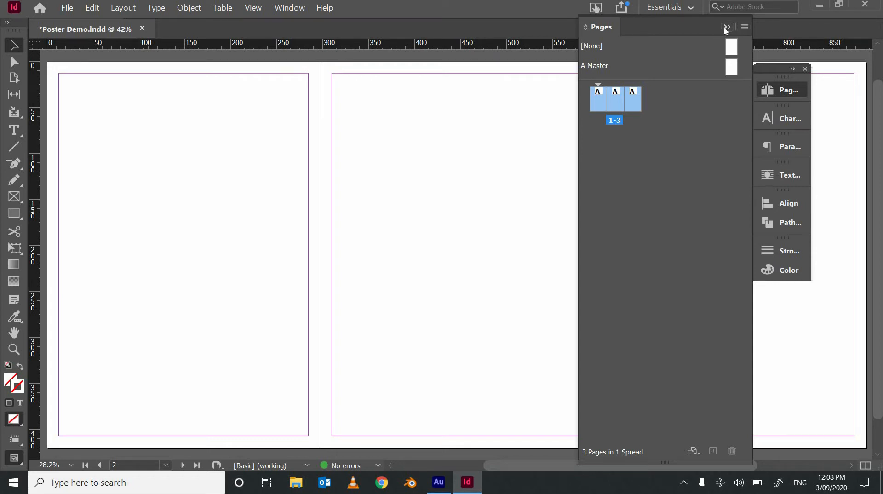
left_click(726, 28)
scroll(478, 254, "down", 1)
scroll(476, 258, "up", 2)
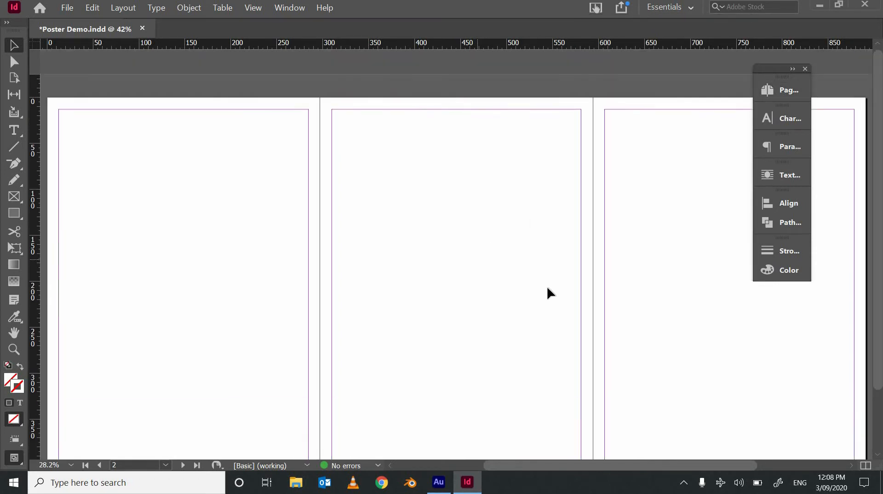
scroll(547, 288, "down", 3)
scroll(567, 251, "up", 3)
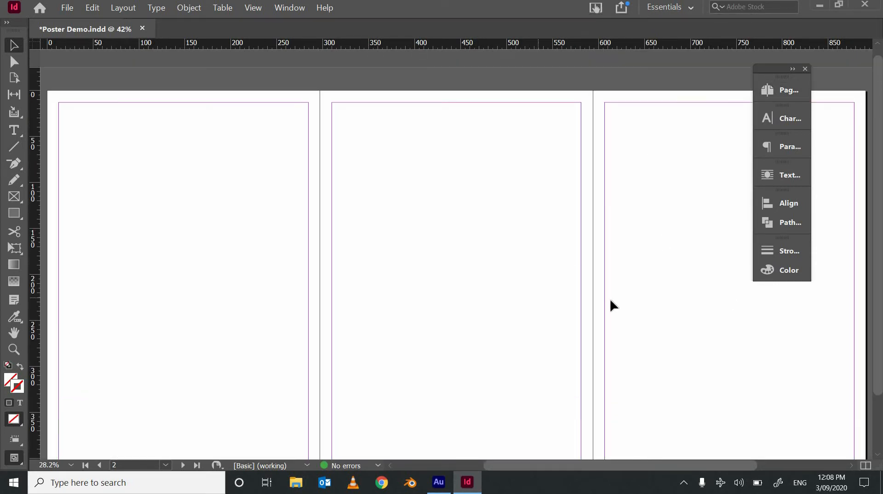
scroll(510, 268, "down", 3)
scroll(487, 275, "up", 2)
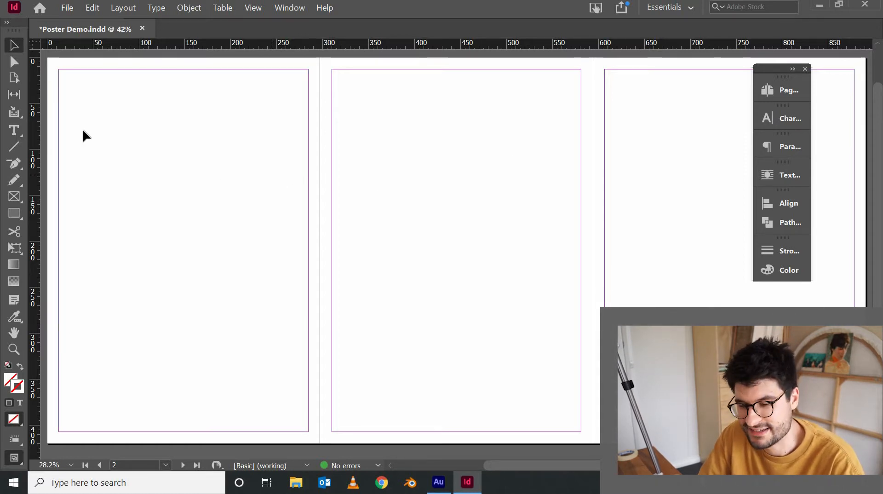
- Draw a text frame about 235 mm wide from the first page's upper-left margin corner and enter "Poster" in it
left_click(16, 131)
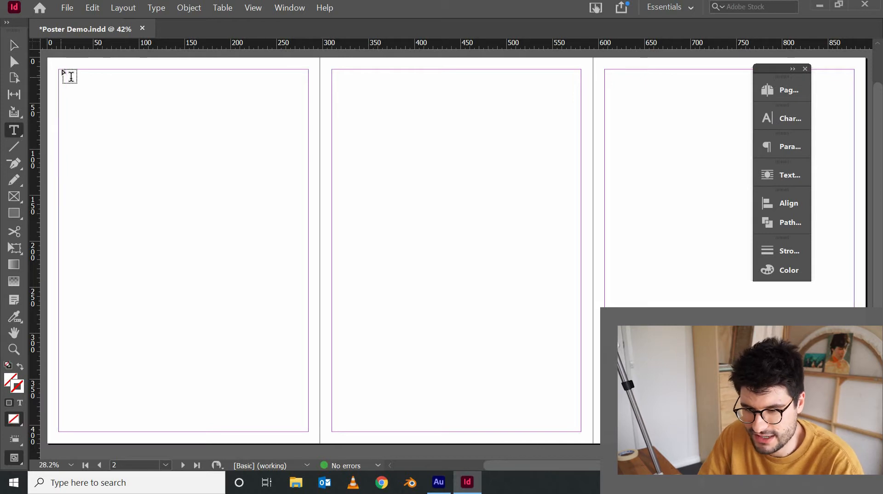
left_click_drag(63, 72, 276, 155)
type("Pos")
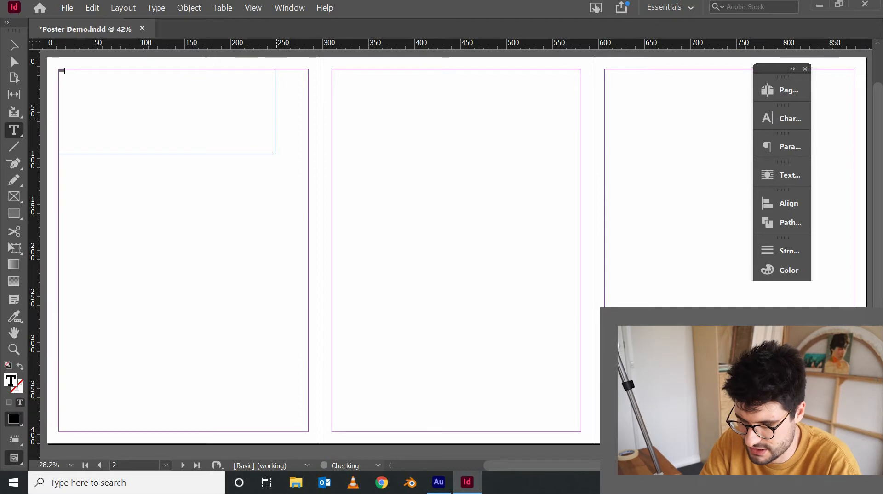
type("ter")
key("ctrl+shift+a")
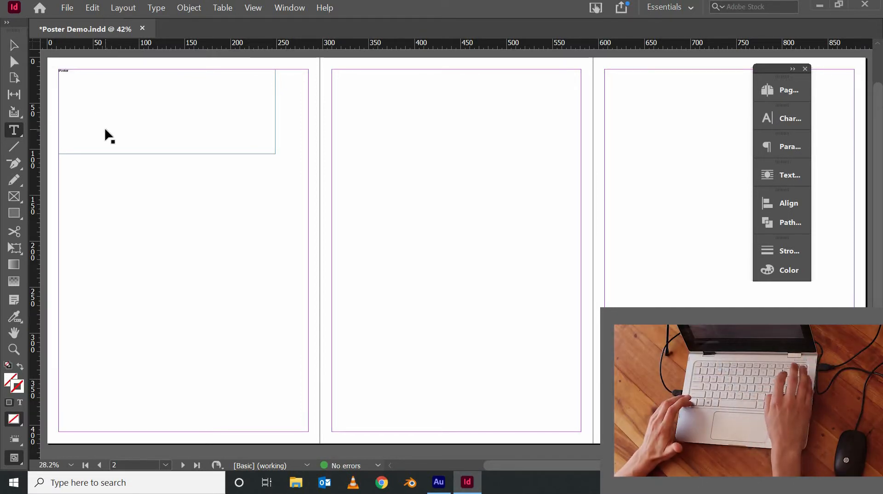
- Select the word "Poster" inside the first page's text frame
key("ctrl+equal")
key("ctrl+equal")
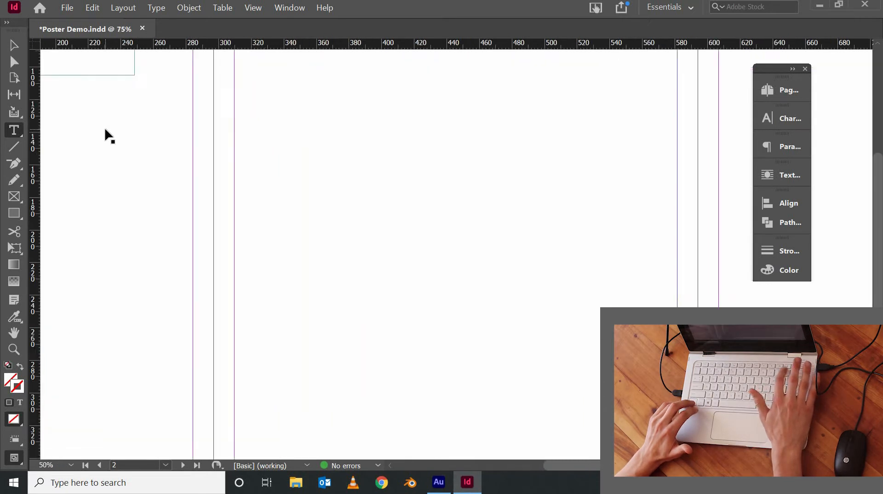
key("ctrl+equal")
key("ctrl+equal")
key("v")
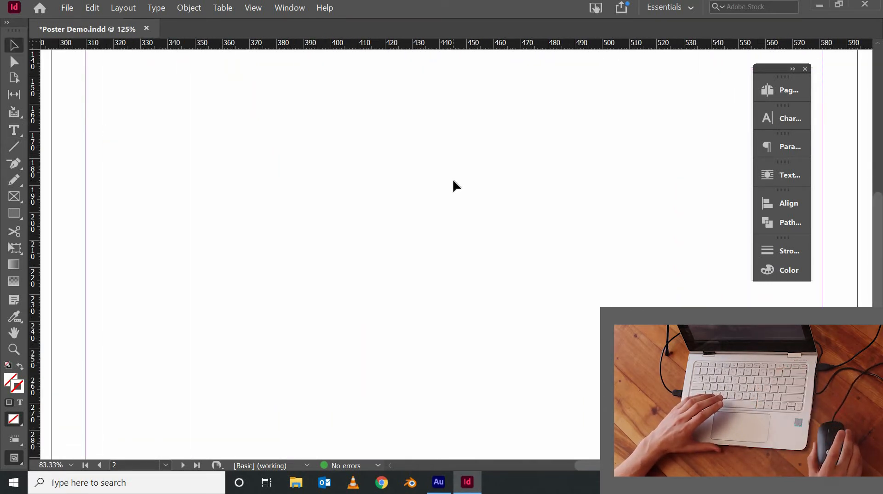
key("space")
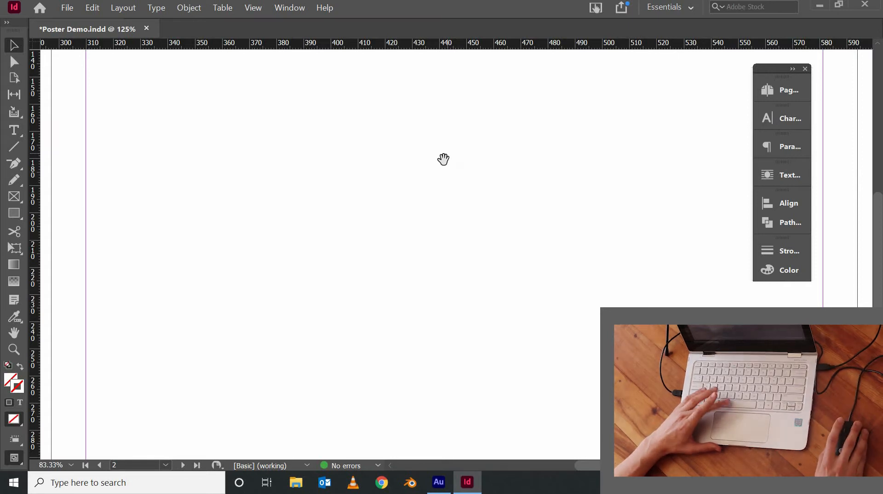
left_click_drag(246, 166, 673, 401)
left_click_drag(214, 197, 590, 386)
left_click_drag(253, 233, 262, 216)
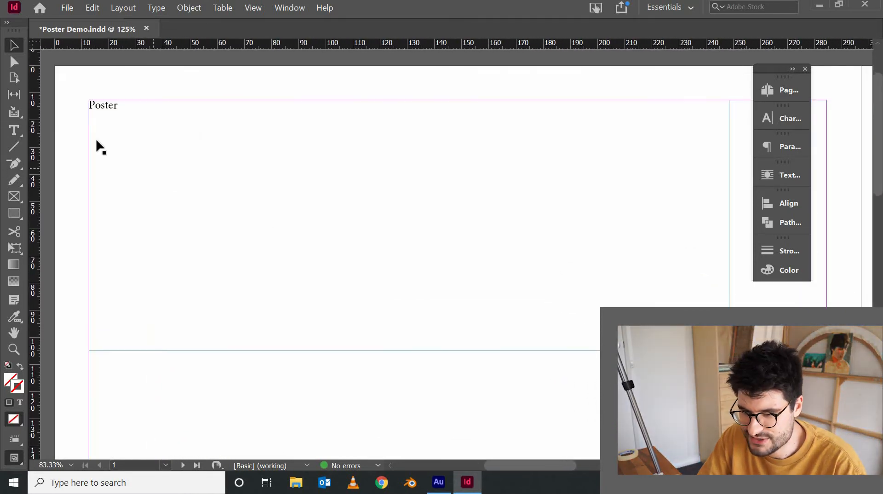
double_click(120, 104)
left_click_drag(103, 103, 80, 111)
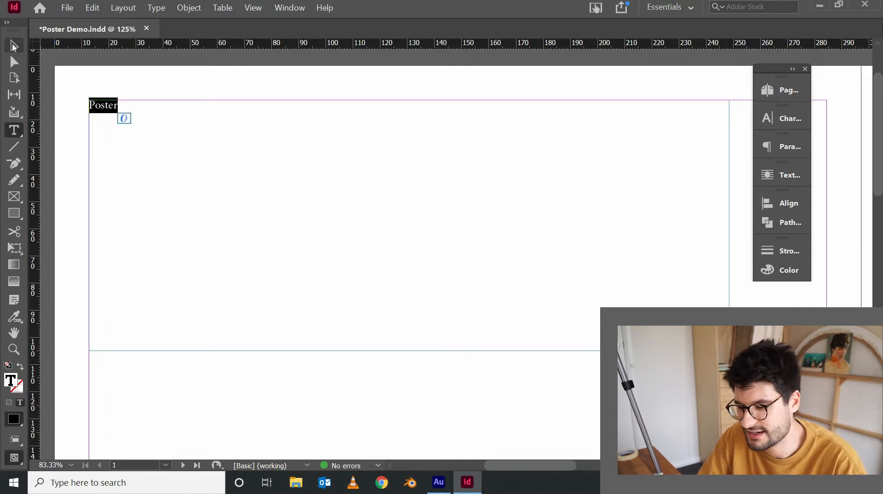
- Select the "Poster" text frame and set its font to Century Gothic in the Bold Italic style
left_click(13, 47)
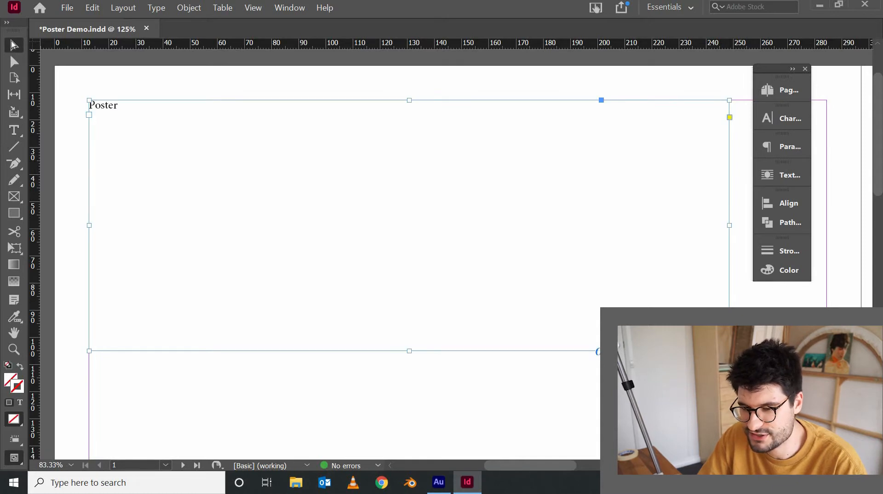
left_click(371, 353)
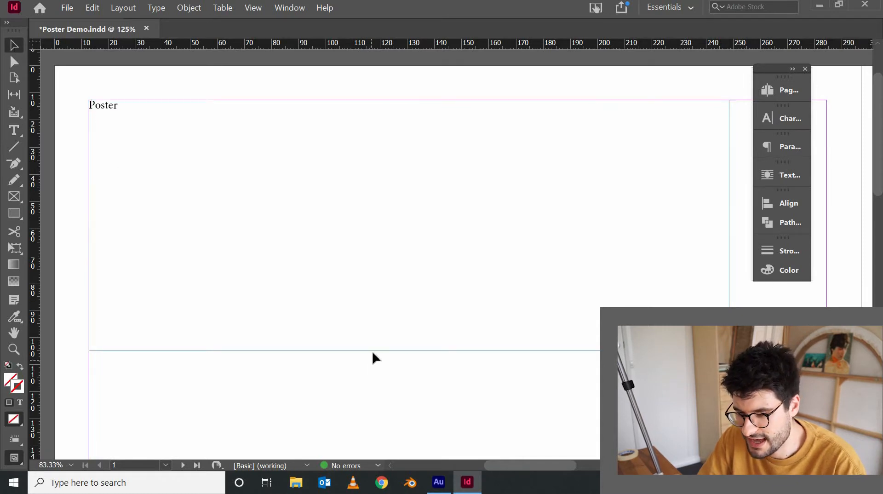
left_click(373, 350)
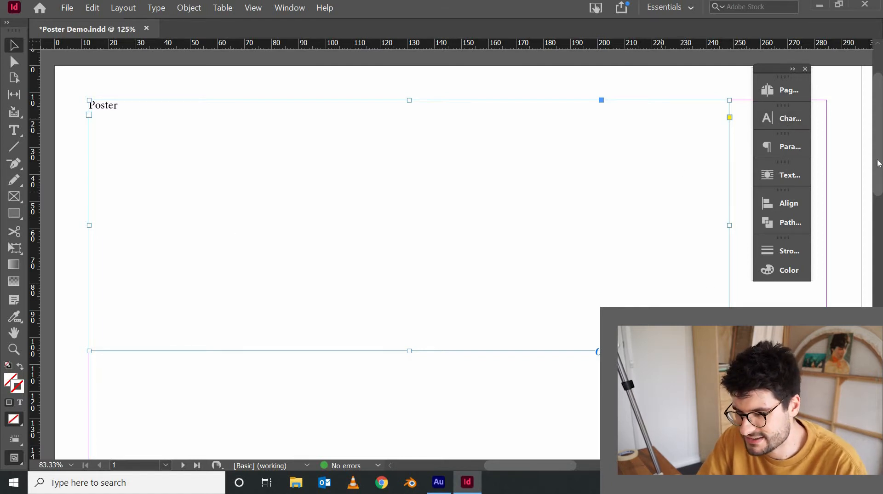
left_click(792, 122)
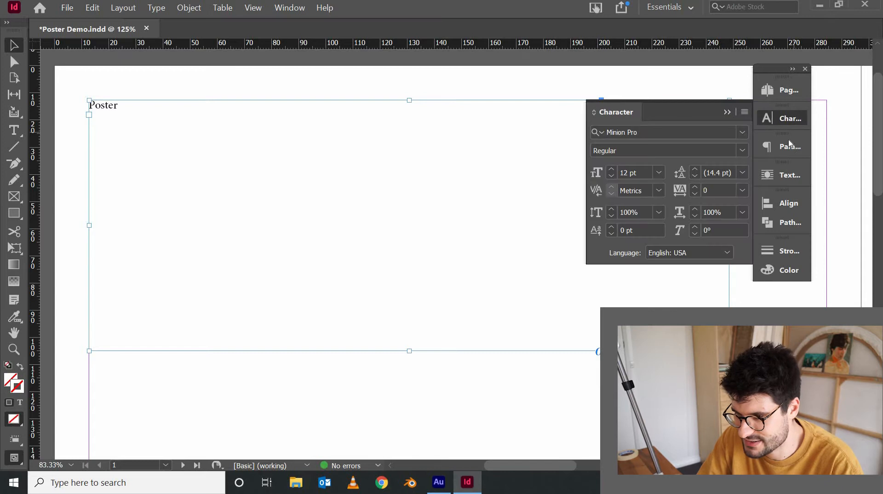
left_click(743, 133)
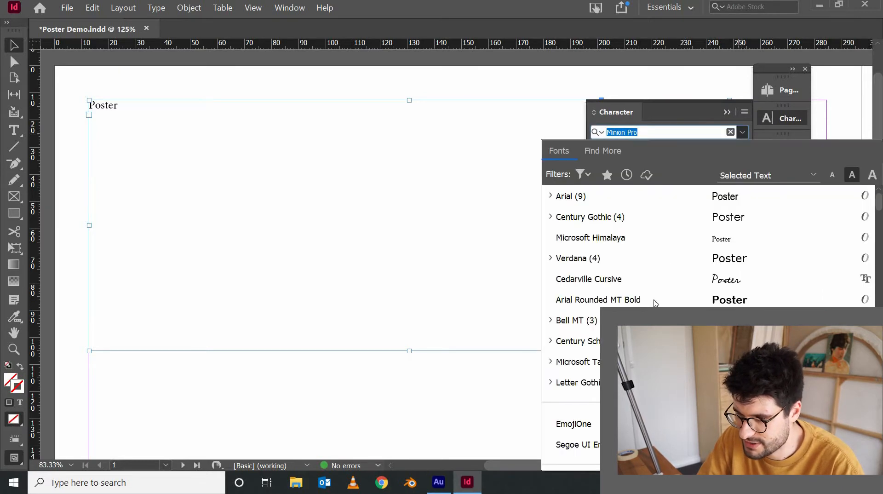
left_click(636, 218)
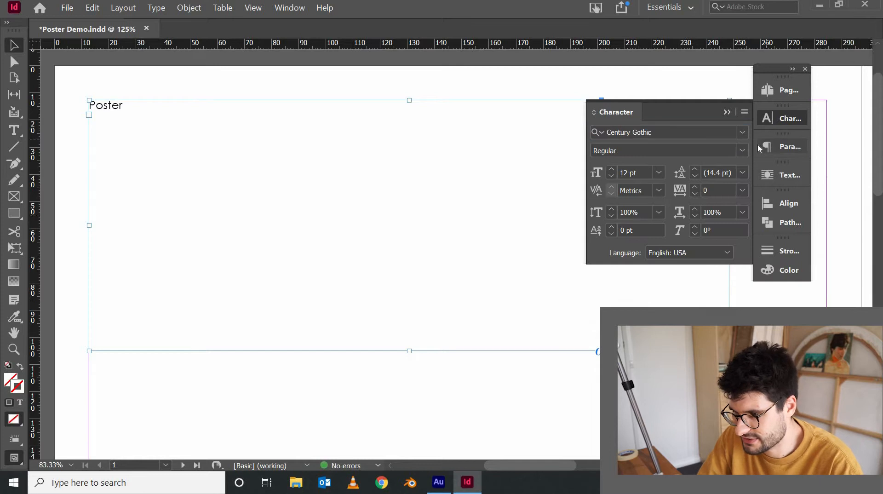
left_click(741, 151)
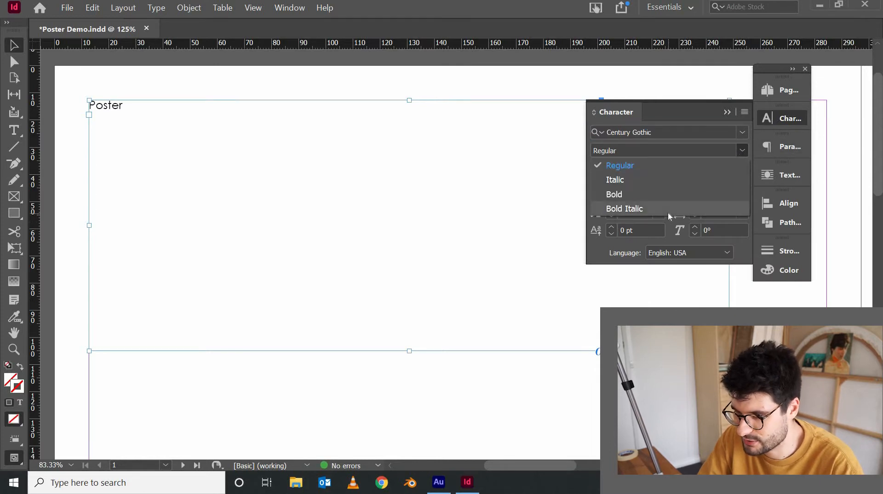
left_click(668, 212)
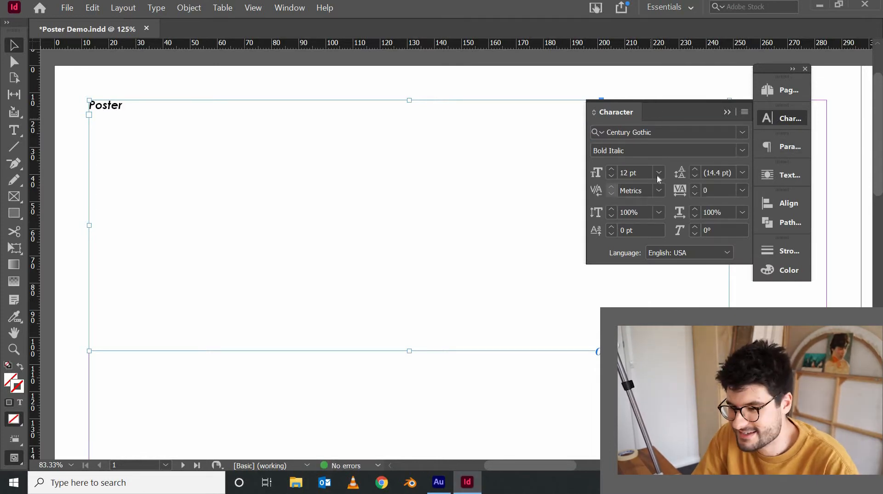
- Raise the font size of the "Poster" text to 21 pt
left_click(610, 169)
left_click(610, 170)
left_click(610, 170)
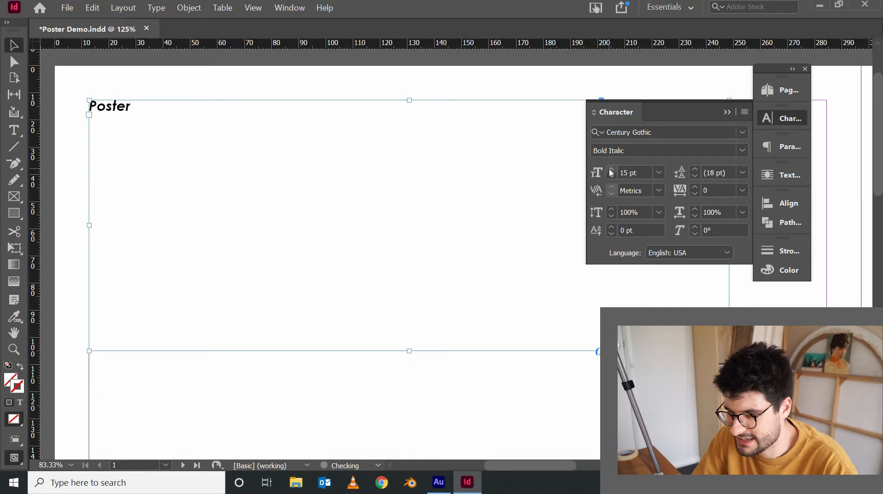
left_click(610, 170)
double_click(610, 170)
left_click(611, 169)
left_click(611, 170)
left_click(610, 170)
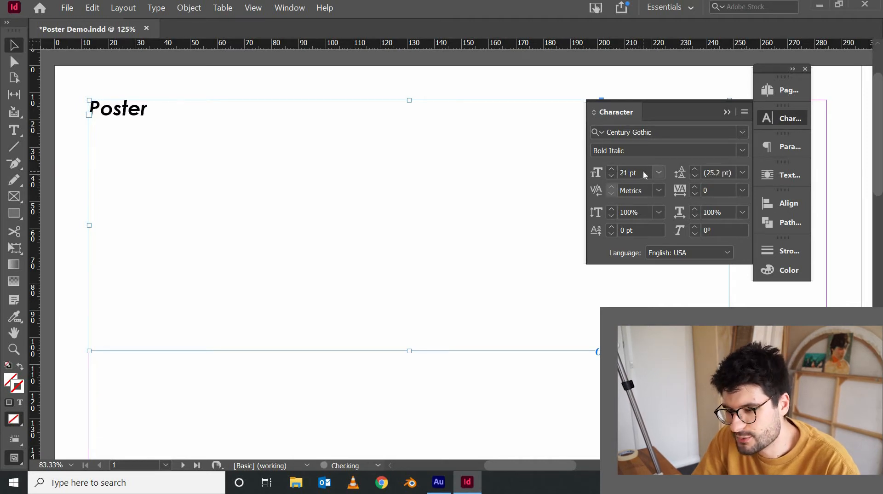
- Set the font size of the "Poster" text to 40 pt and raise it further to 42 pt
left_click(642, 171)
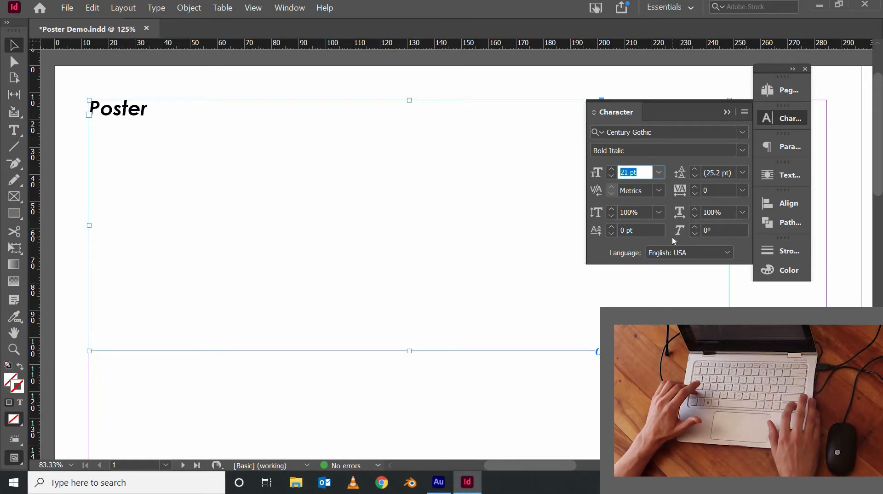
type("40")
key("Return")
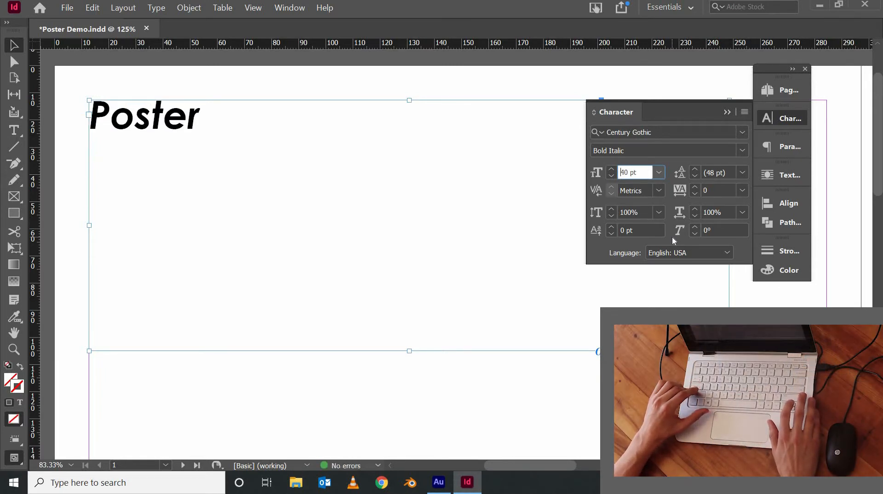
key("Up")
key("Up")
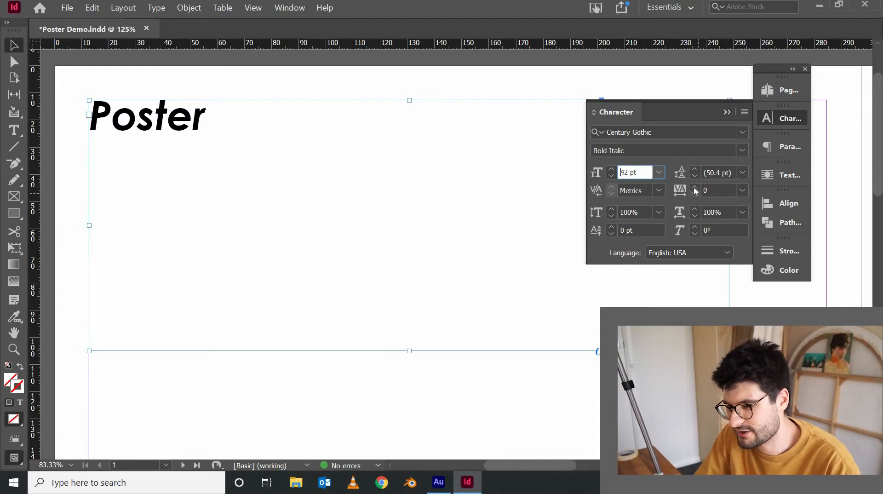
- Widen the letter spacing of the "Poster" text to a tracking value of 60
left_click(695, 187)
left_click(694, 188)
left_click(694, 188)
left_click(694, 187)
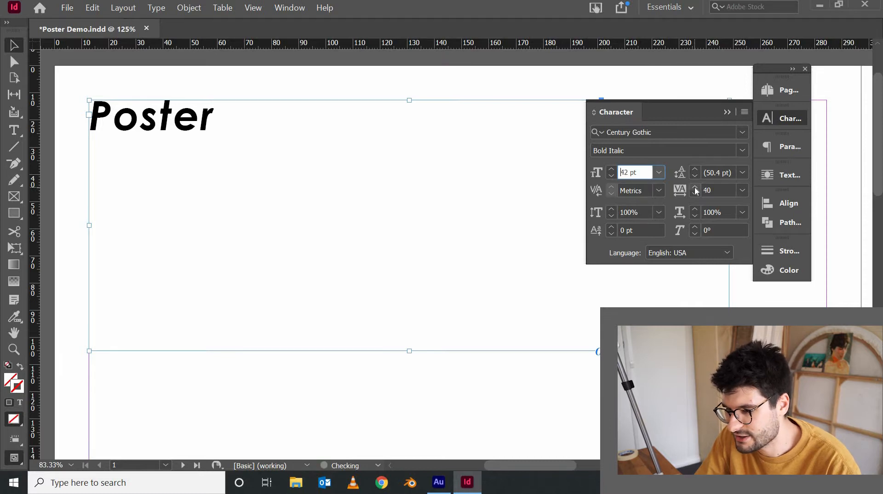
left_click(695, 187)
left_click(694, 188)
- Set the tracking of the "Poster" text to 130 and collapse the character settings
left_click(688, 187)
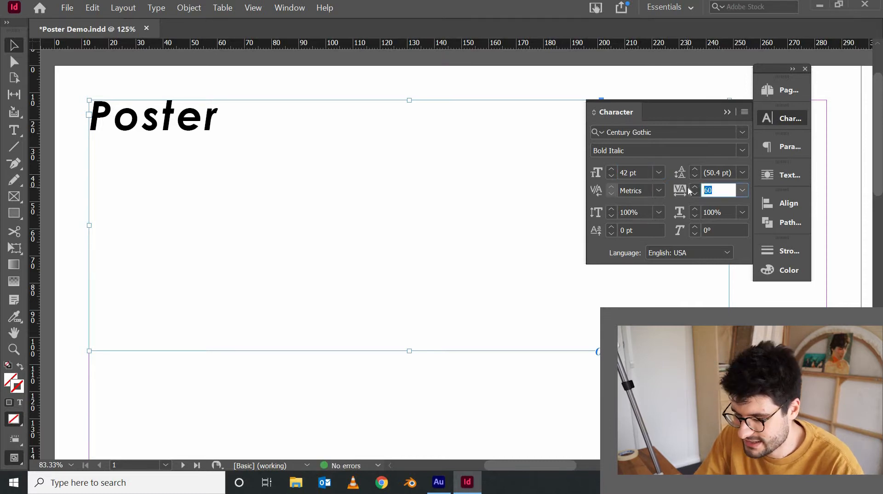
type("125")
key("Return")
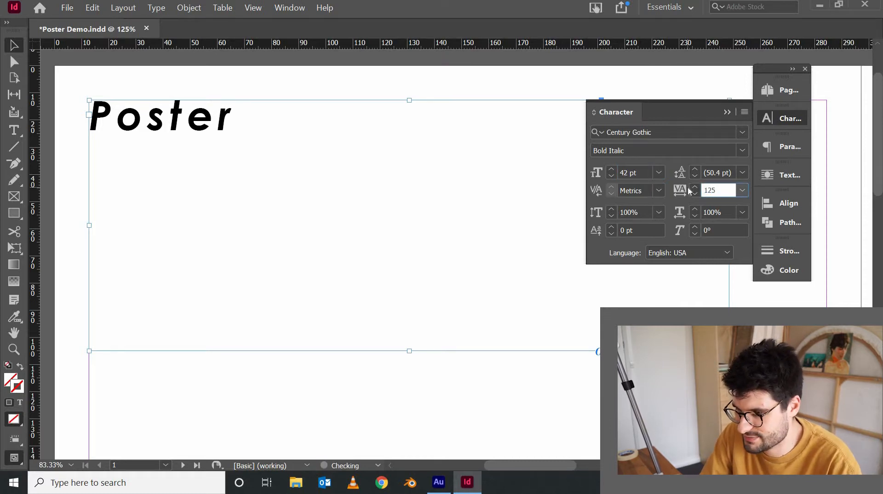
key("Up")
key("Up")
key("Up")
key("Down")
key("Down")
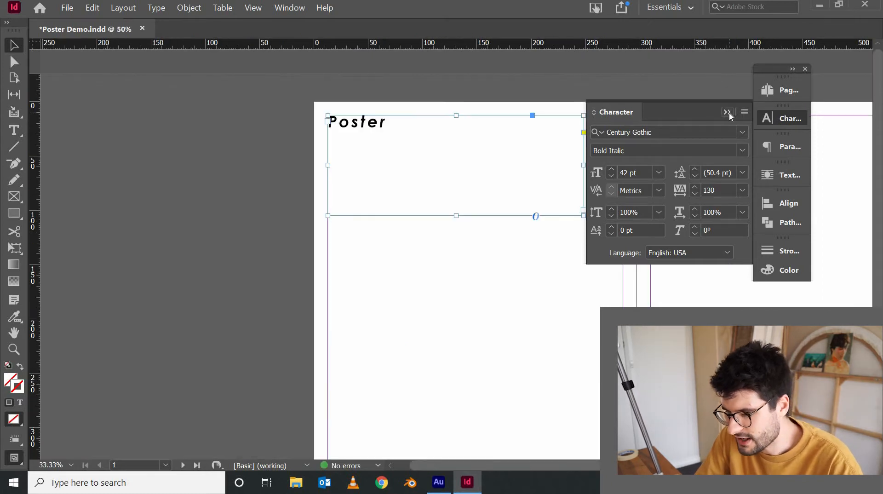
left_click(727, 112)
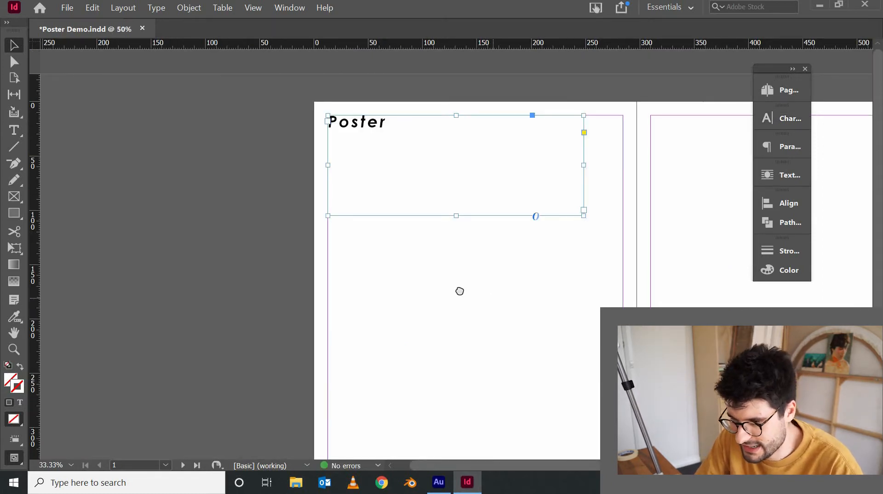
- Move the "Poster" text frame on the first page to about 30 mm across and 163 mm down
left_click_drag(497, 308, 351, 301)
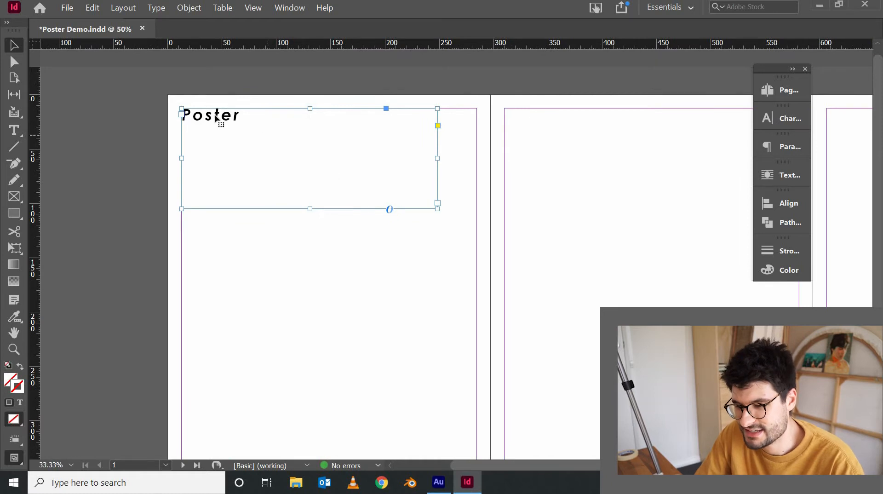
left_click_drag(216, 118, 234, 286)
left_click(237, 295)
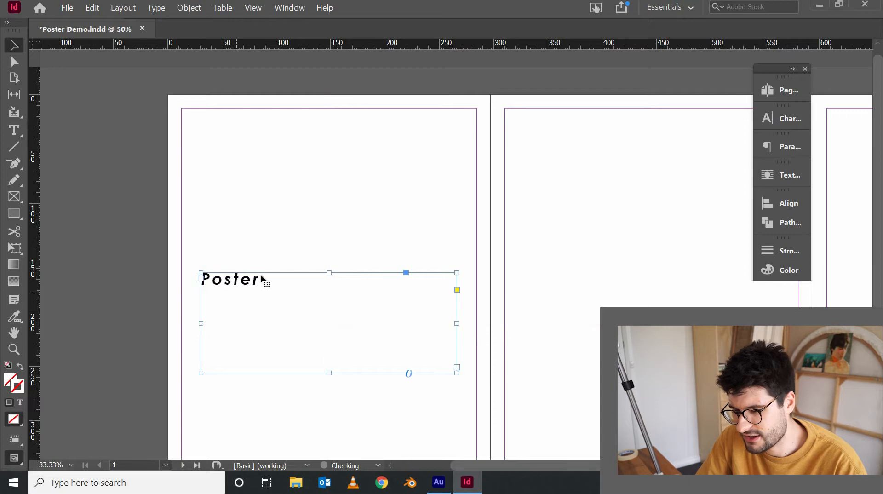
- Try centre alignment on the "Poster" paragraph and return it to left alignment
left_click_drag(485, 347, 483, 270)
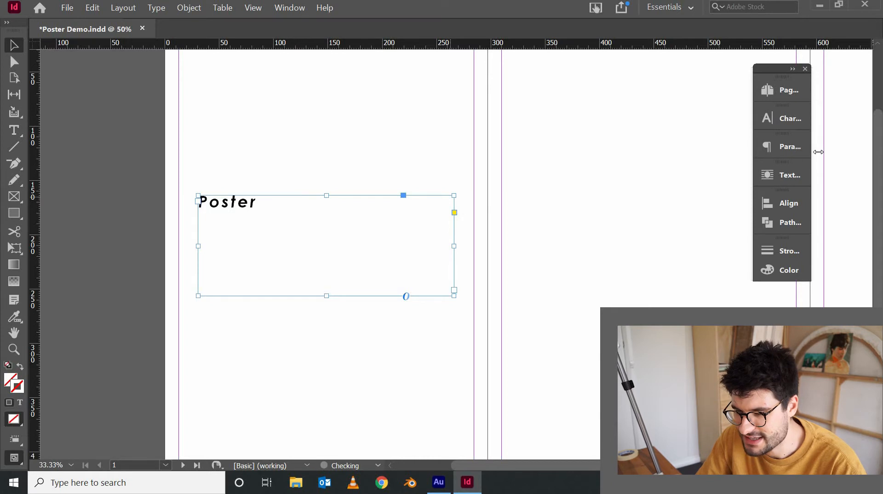
left_click(787, 147)
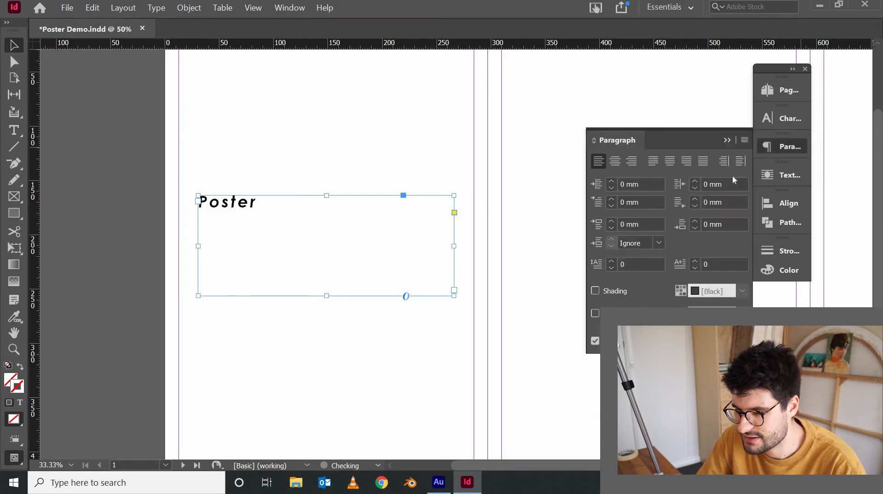
left_click(616, 161)
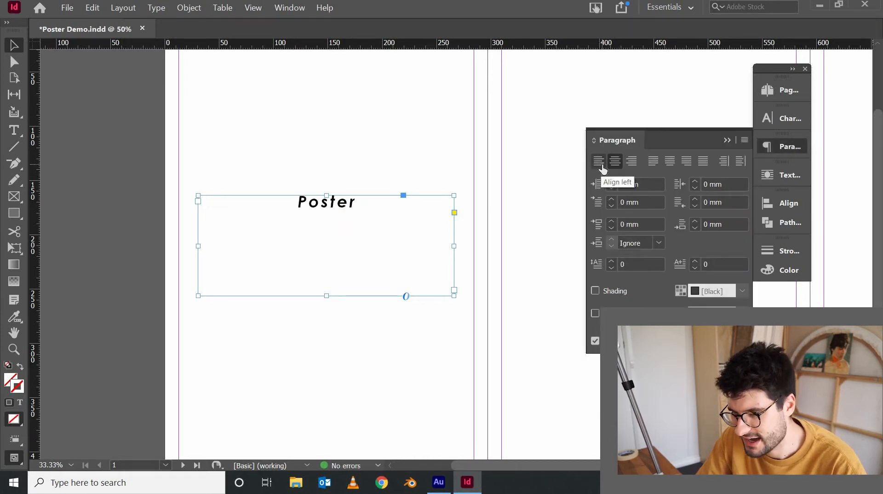
left_click(598, 161)
left_click(729, 142)
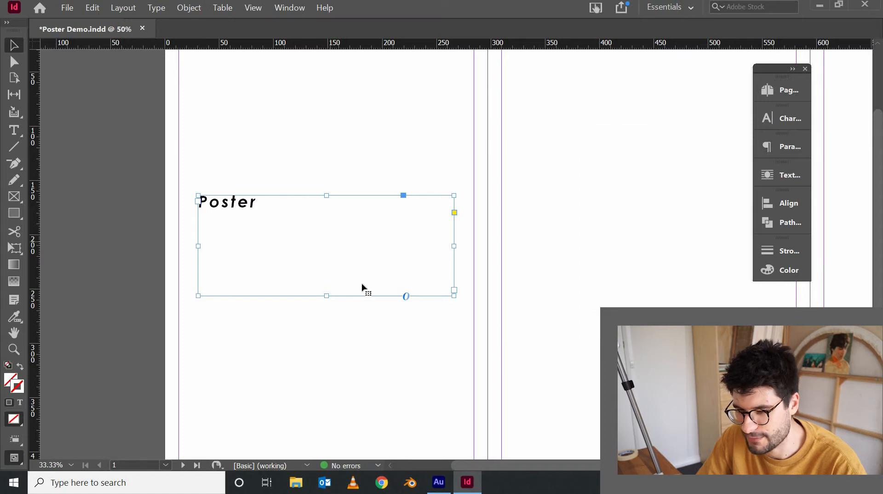
- Shrink the "Poster" text frame around its word with Fit Frame to Content
right_click(245, 211)
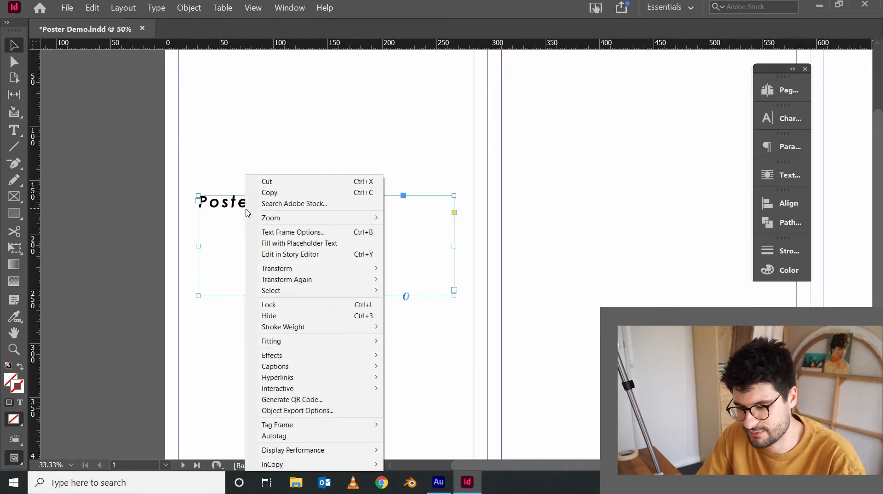
mouse_move(317, 341)
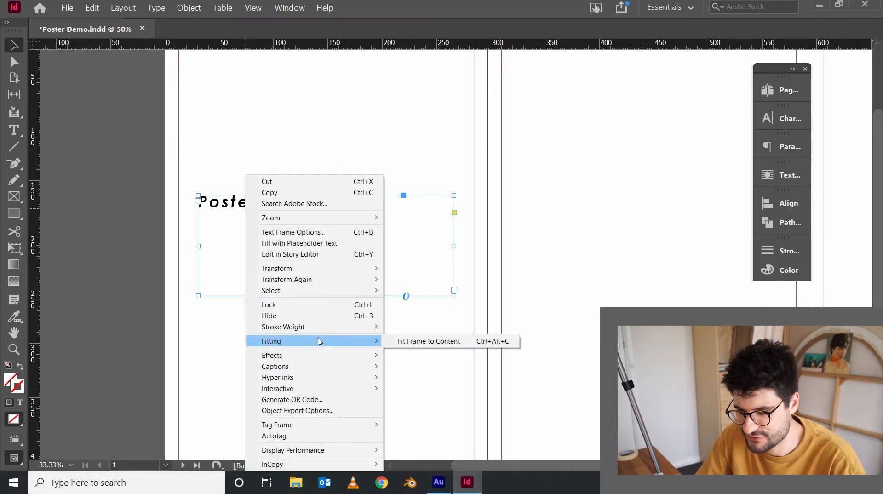
left_click(414, 341)
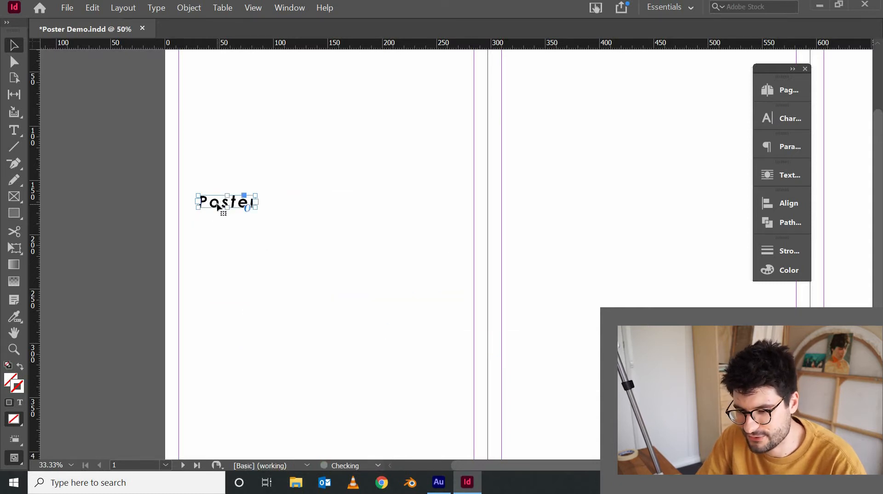
- Move the fitted "Poster" frame to the middle of the first page and deselect it
left_click_drag(286, 225, 318, 251)
key("ctrl+minus")
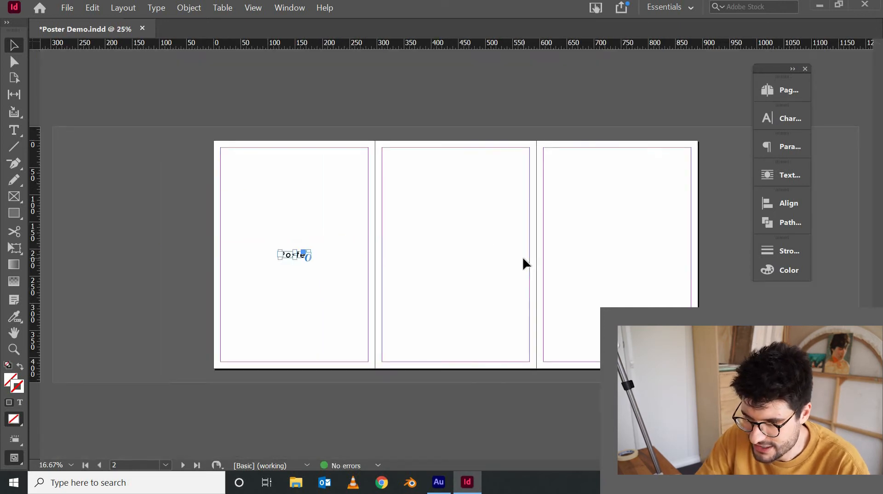
left_click(295, 301)
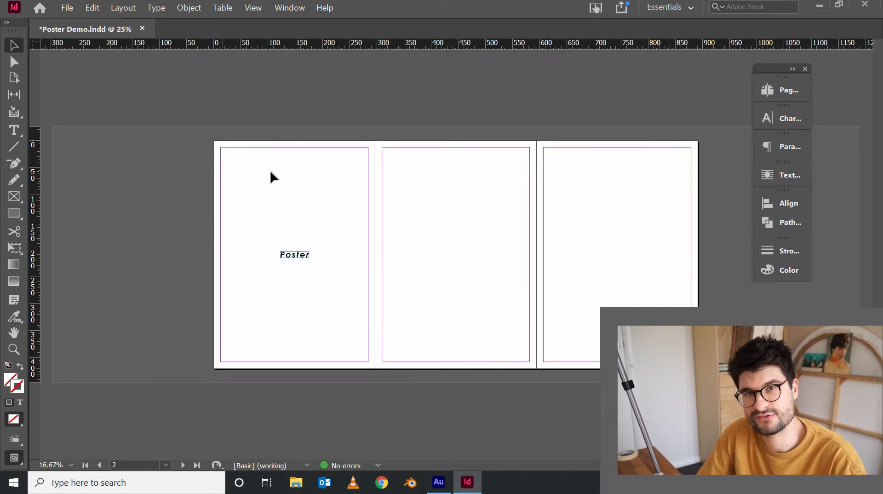
- Place the "Poster" frame against the first page's left margin, about 12 mm below the top margin
left_click_drag(290, 253, 241, 157)
key("ctrl+plus")
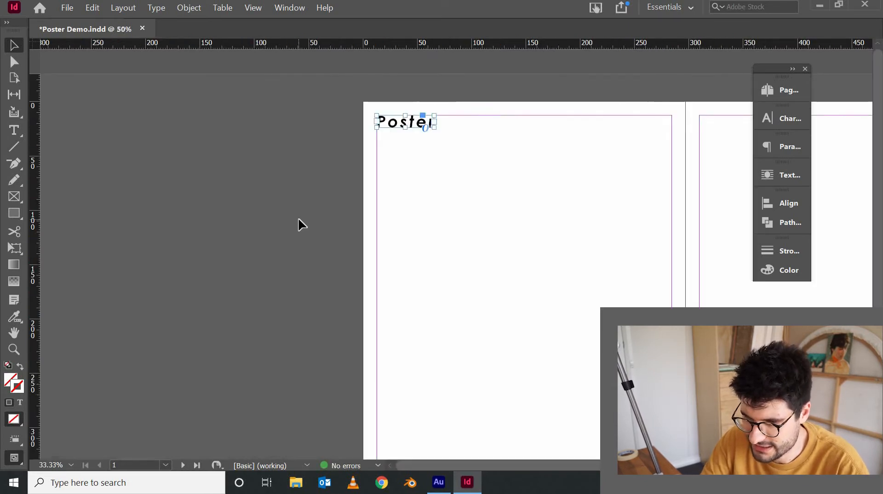
key("ctrl+plus")
left_click_drag(511, 252, 357, 317)
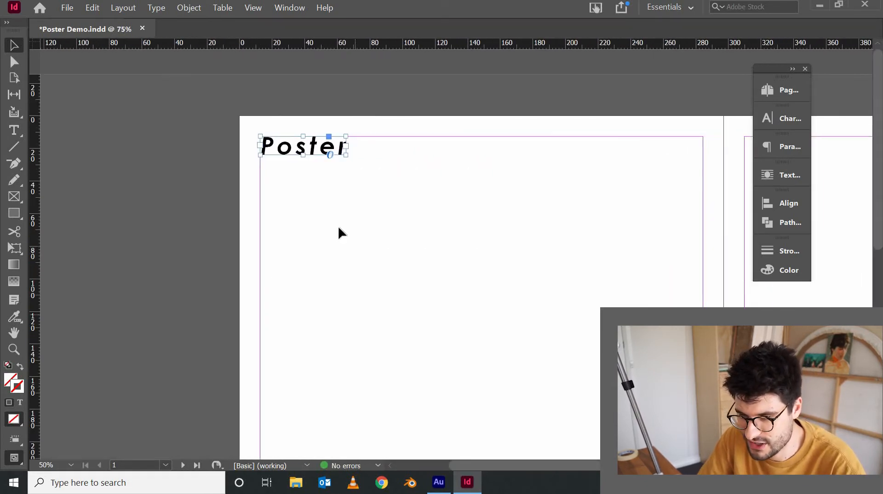
left_click_drag(317, 147, 316, 166)
- Extend the heading text to "Poster Design" and enlarge its frame to about 171 mm wide and 35 mm tall
double_click(343, 167)
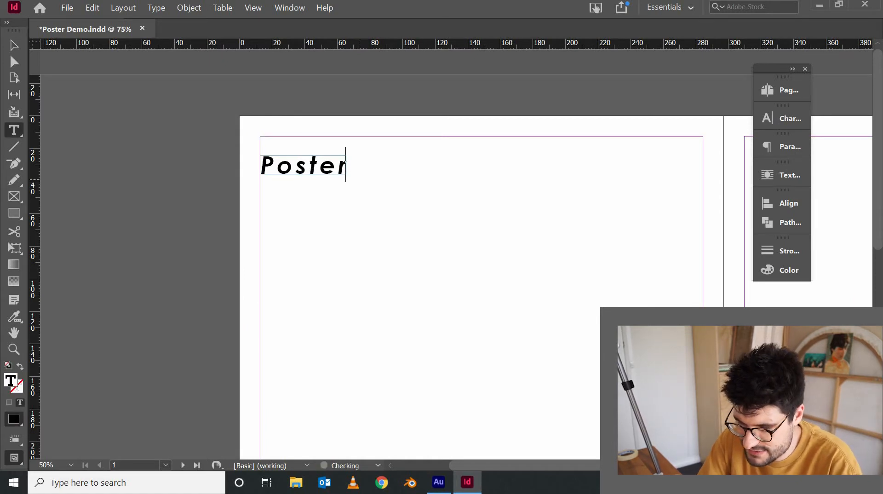
key("Return")
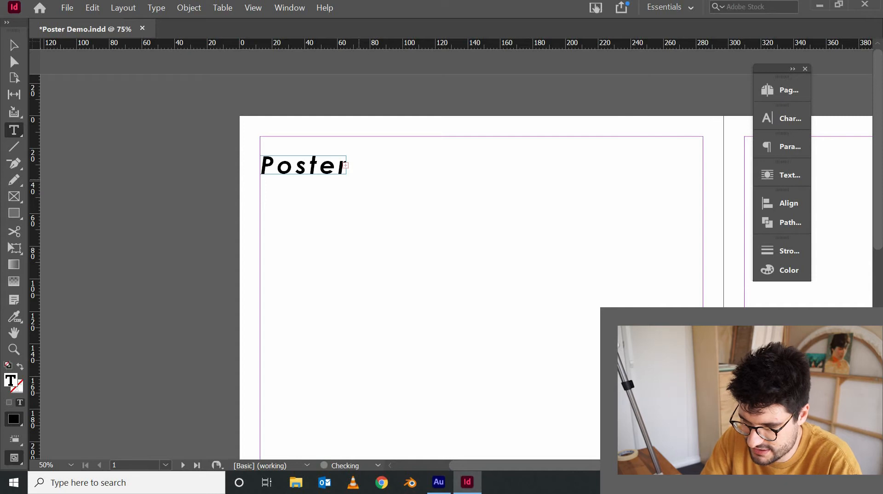
left_click(17, 45)
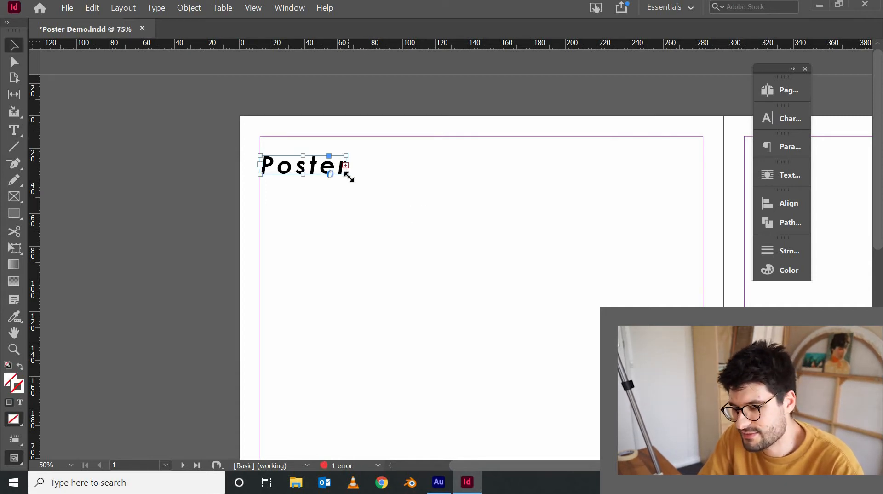
left_click_drag(350, 178, 543, 215)
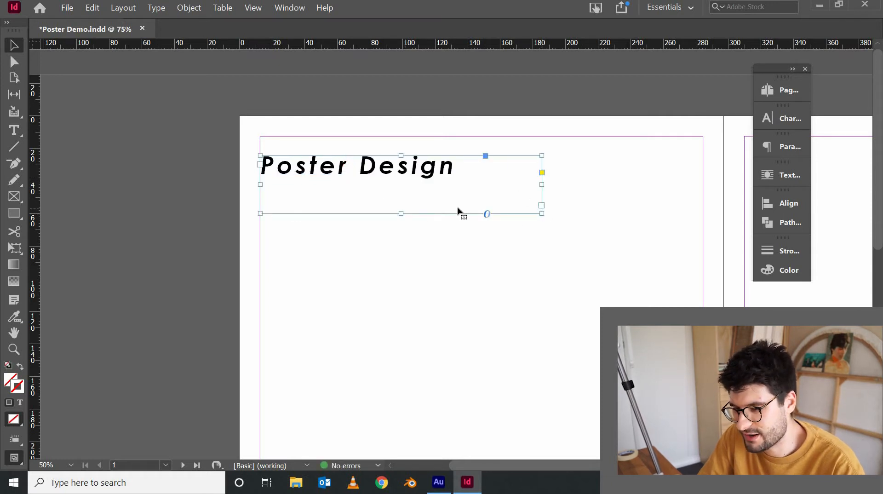
- Undo the enlargement of the heading's text frame
key("ctrl+z")
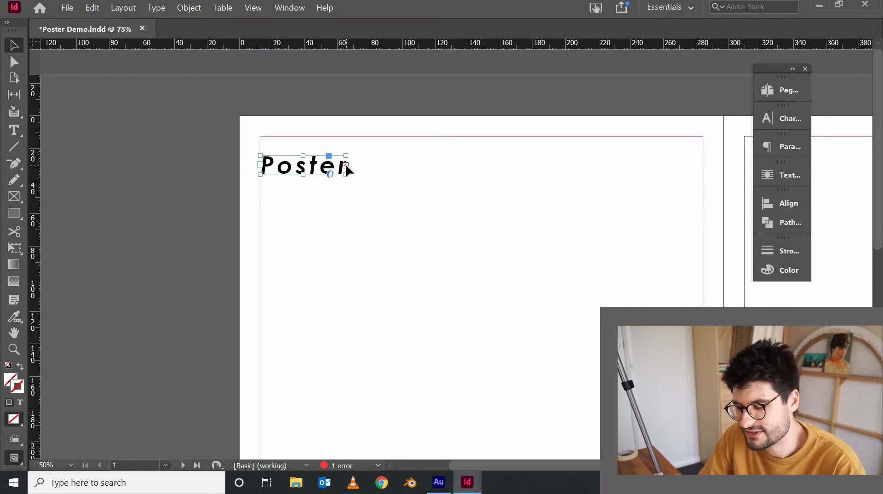
- Thread the overset word "Design" into a new frame, move it beside "Poster", and delete that frame
left_click(346, 166)
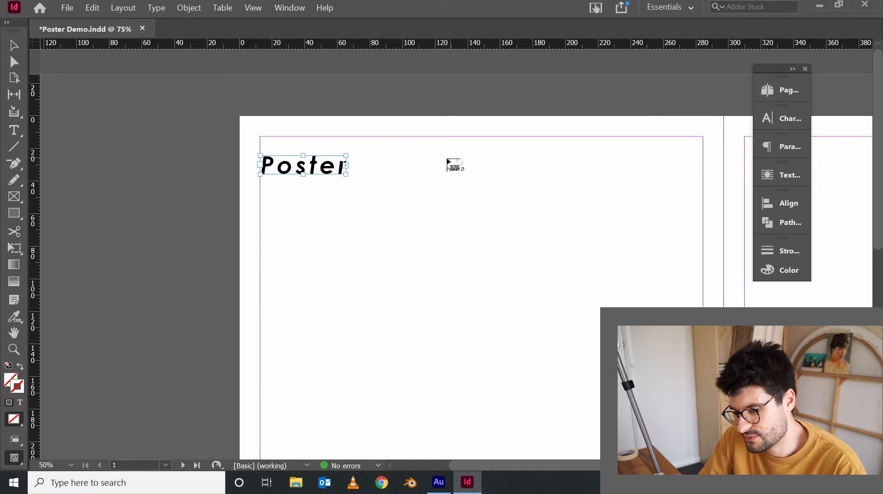
left_click(443, 163)
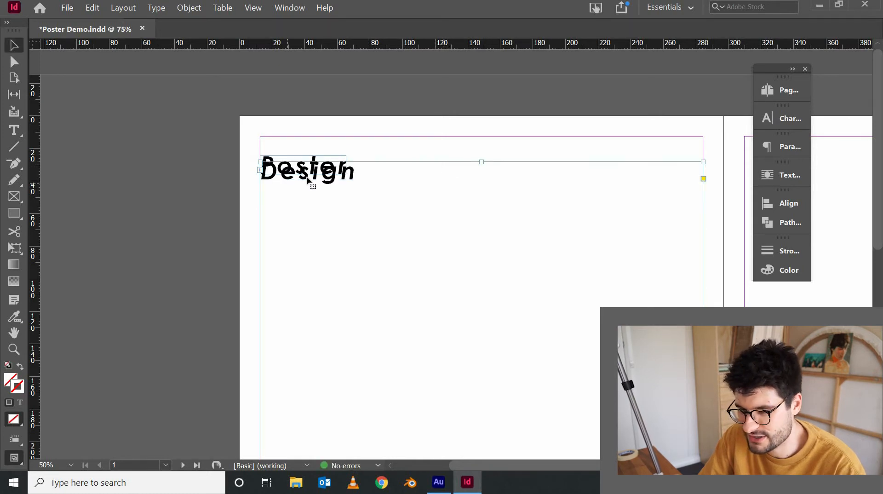
left_click_drag(314, 193, 445, 196)
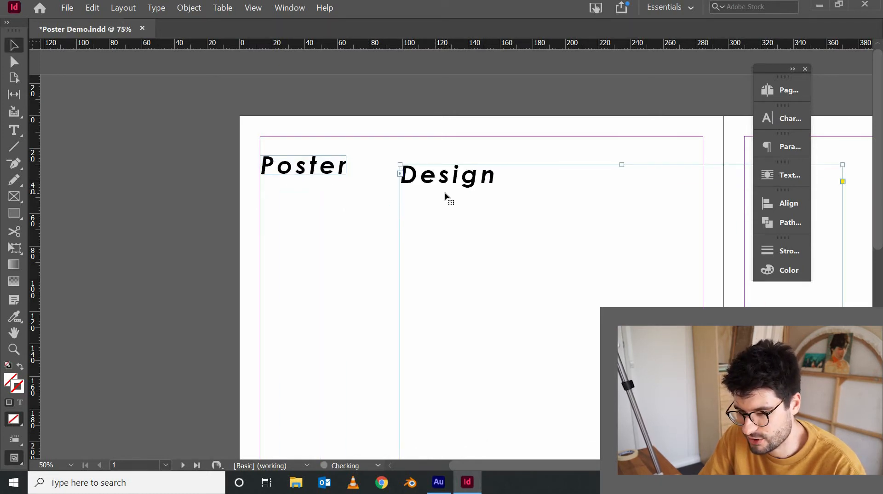
key("Delete")
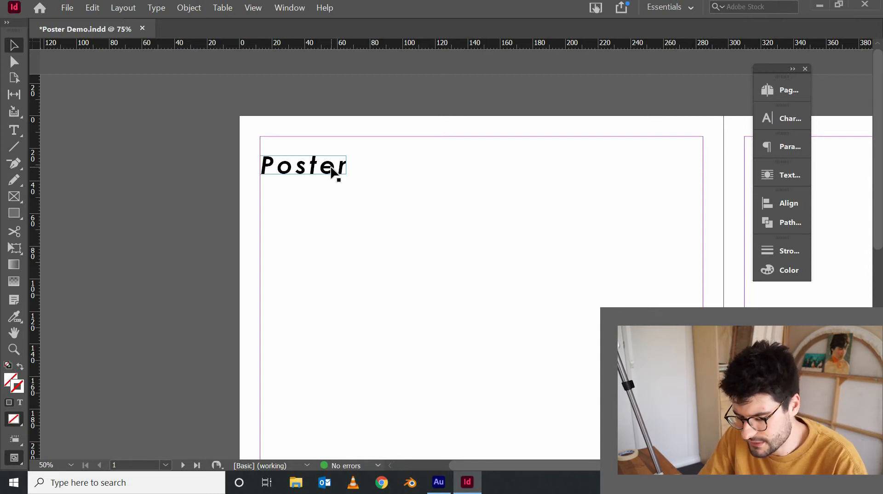
- Duplicate the "Poster" frame about 98 mm to the right, replace its text with "Design" and fit the frame to the word
left_click_drag(331, 170, 493, 168)
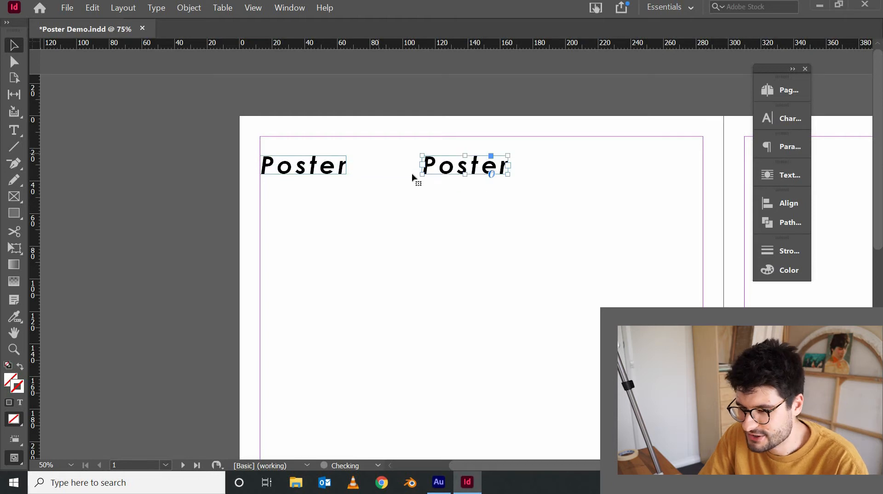
double_click(466, 167)
left_click_drag(507, 166, 400, 186)
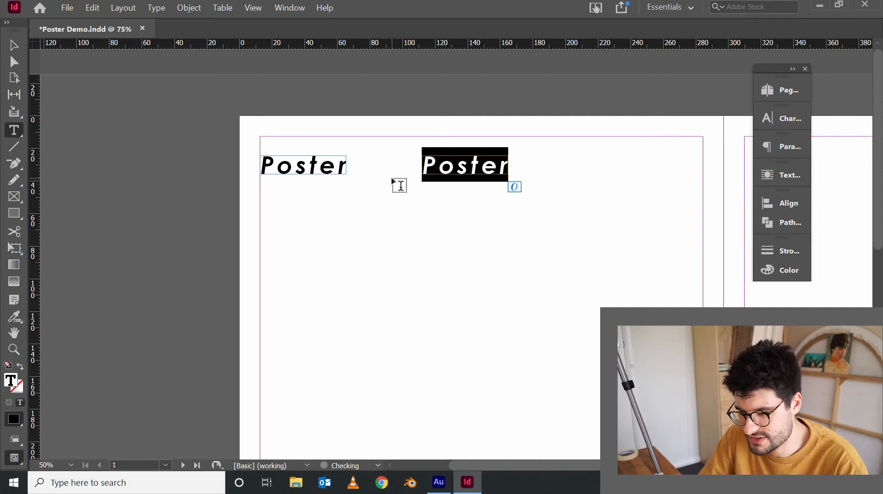
type("Design")
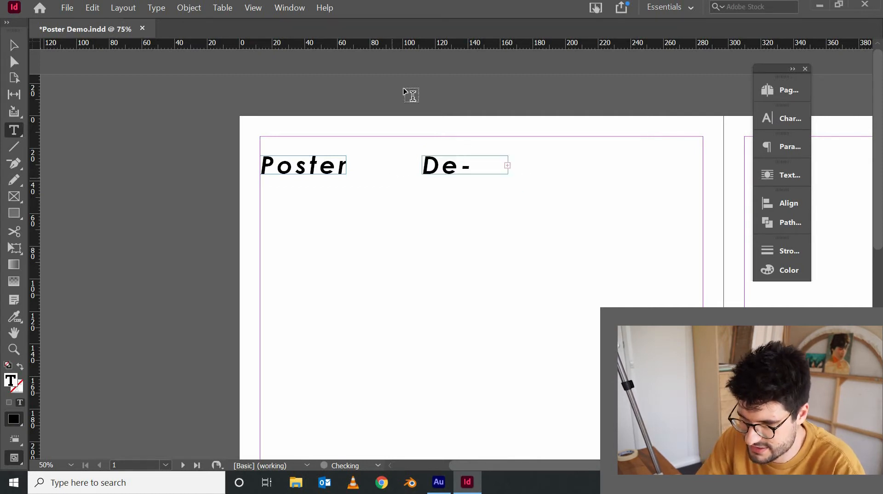
left_click(21, 48)
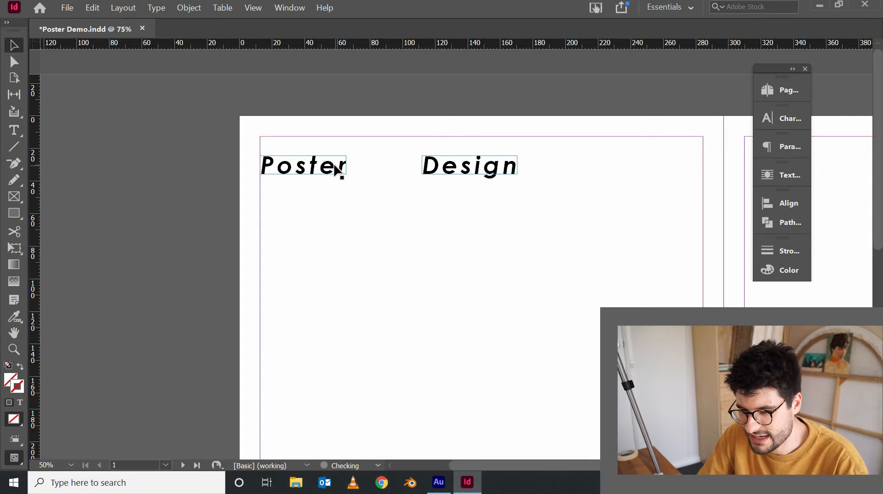
- Duplicate the "Poster" frame below the heading, widen it to about 160 mm, and replace its text with "By" and the author's name
left_click_drag(339, 167, 523, 244)
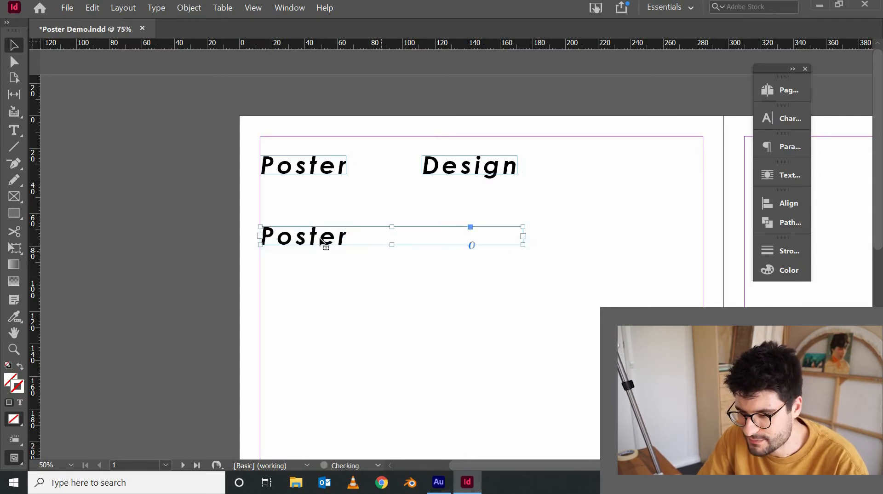
key("t")
left_click_drag(347, 235, 272, 222)
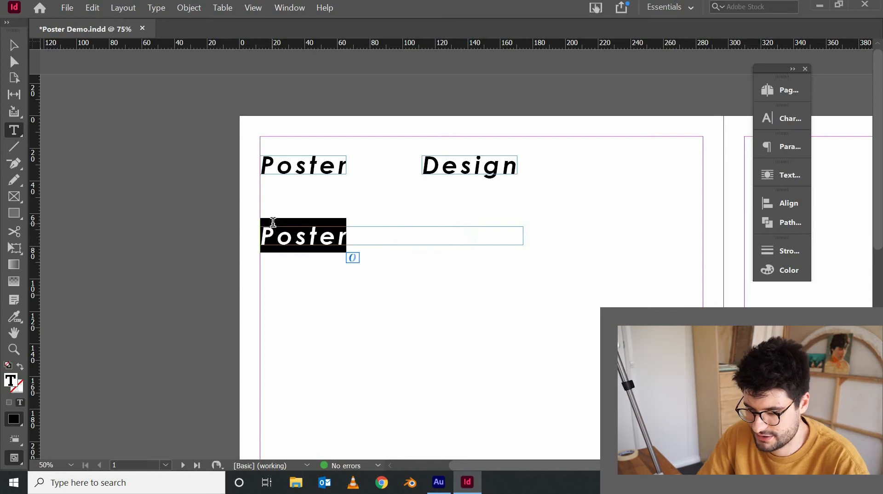
type("By Adrian")
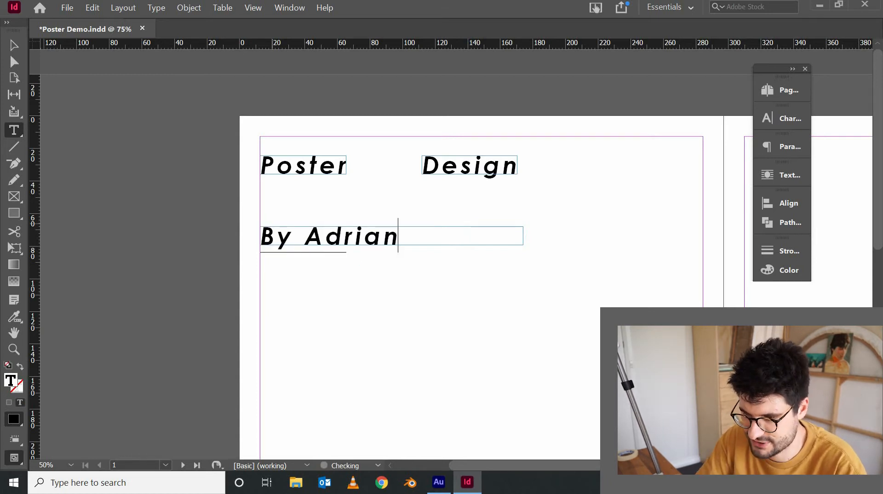
- Change the whole byline's font style to Italic and deselect the text
key("ctrl+shift+Left")
key("ctrl+shift+Left")
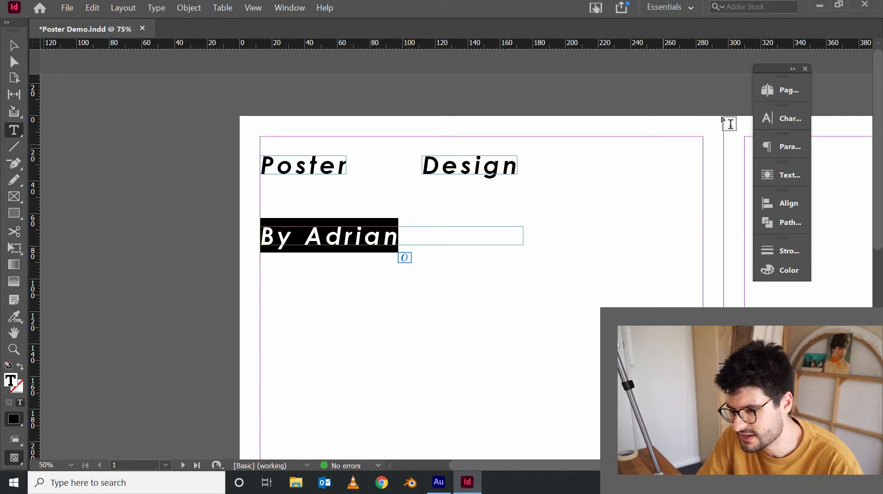
left_click(781, 119)
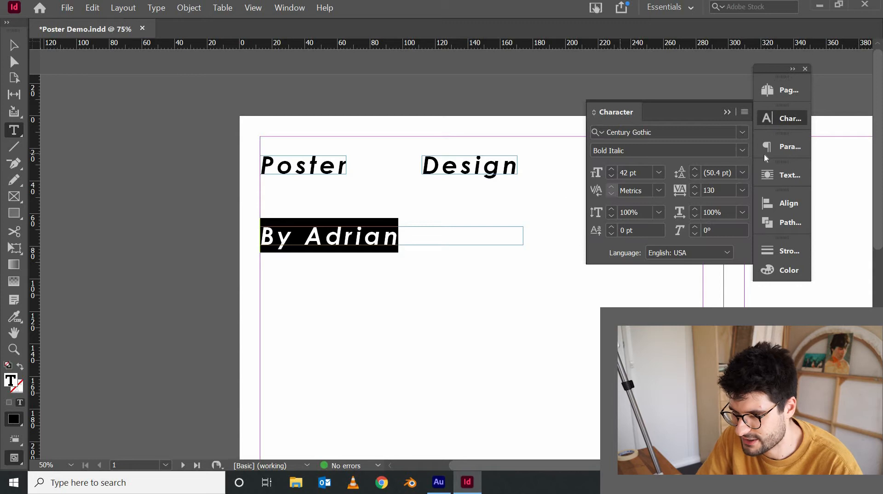
left_click(742, 150)
left_click(639, 180)
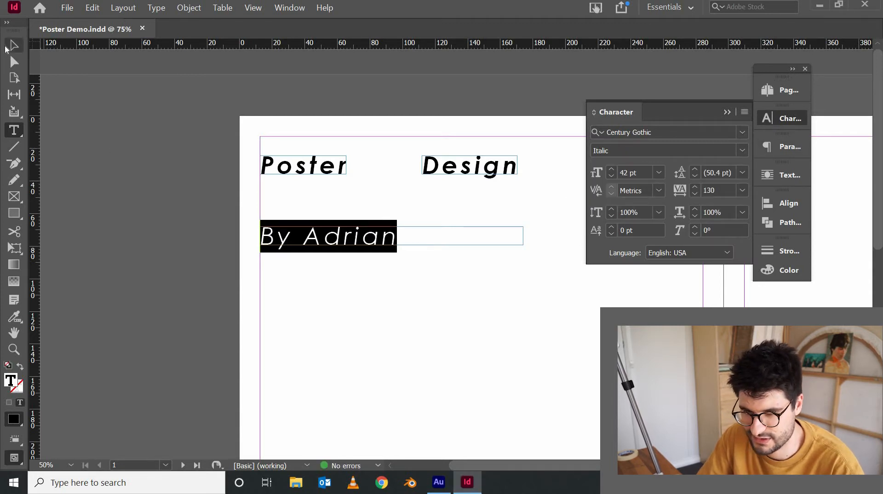
left_click(10, 45)
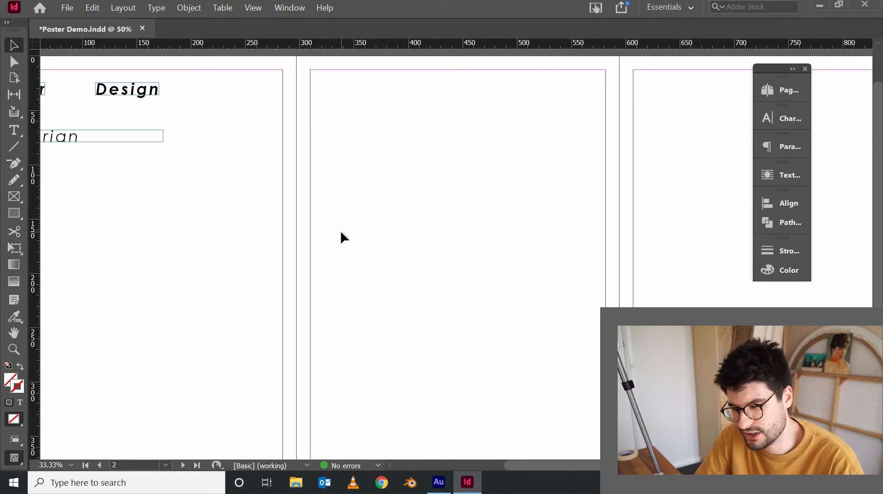
left_click(92, 7)
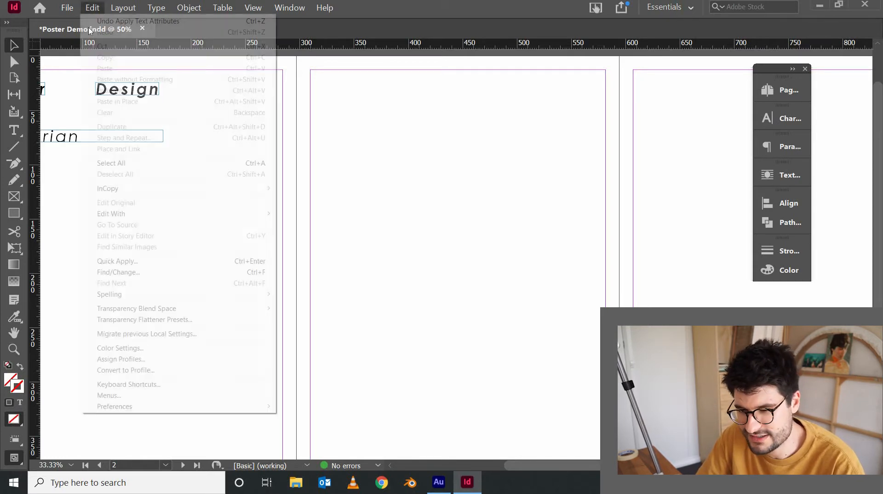
mouse_move(155, 296)
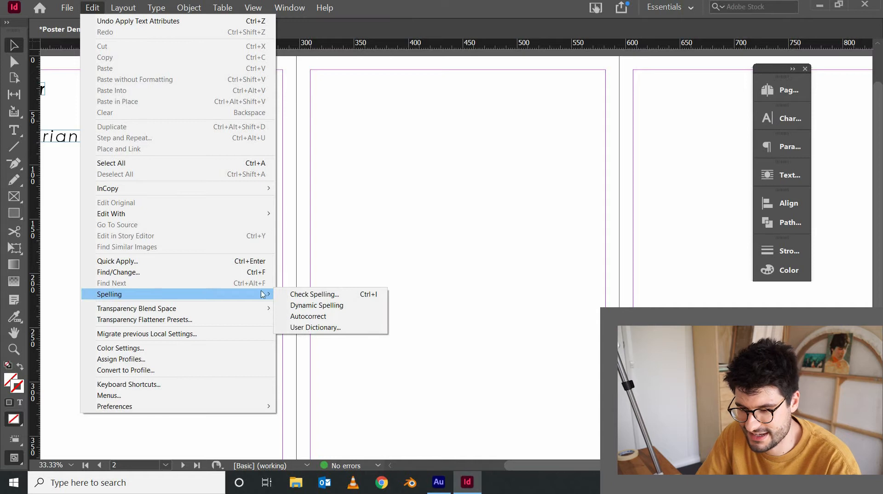
left_click(443, 276)
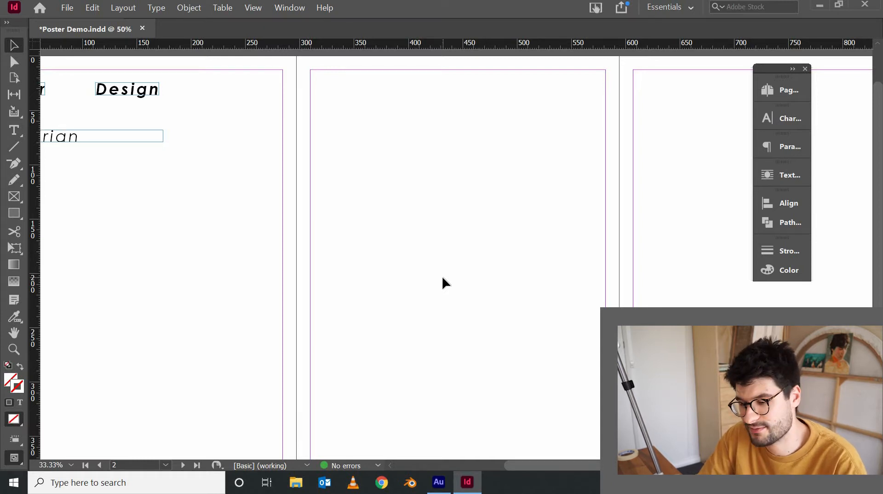
- Draw a text frame about 215 by 339 mm from the second page's top-left margin corner and fill it with placeholder text
left_click(17, 133)
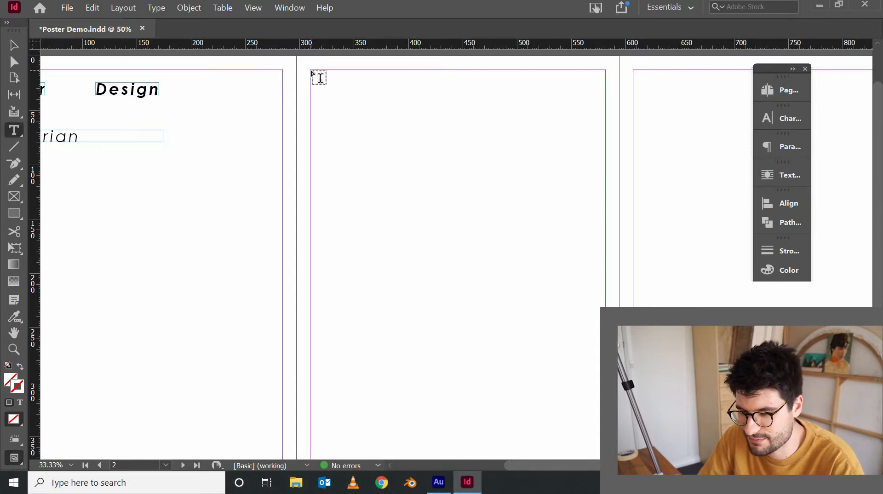
left_click_drag(311, 70, 331, 95)
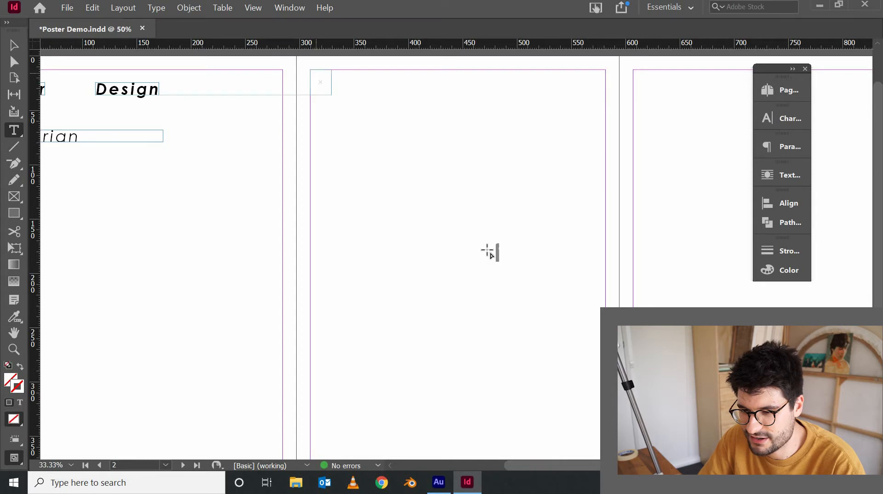
left_click_drag(487, 251, 545, 438)
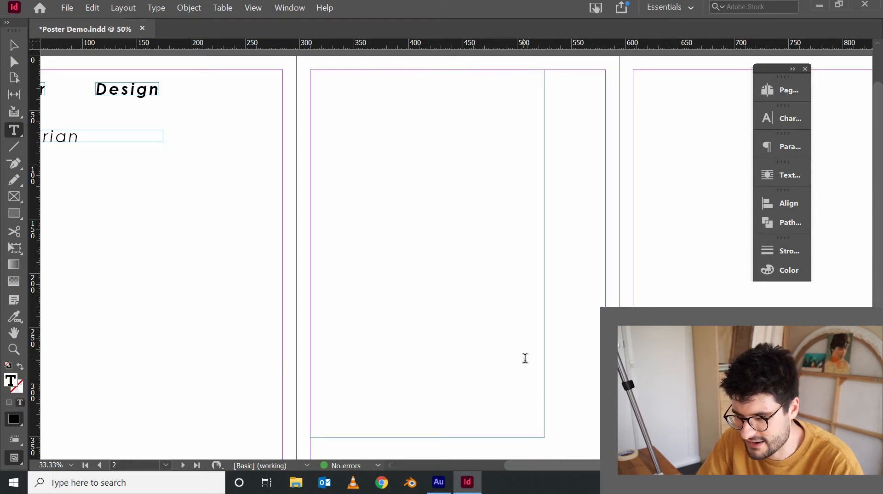
right_click(457, 203)
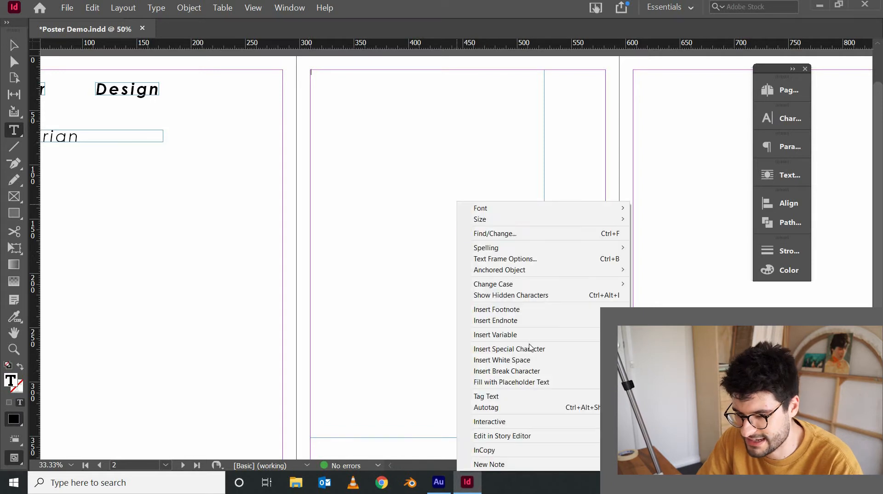
left_click(536, 383)
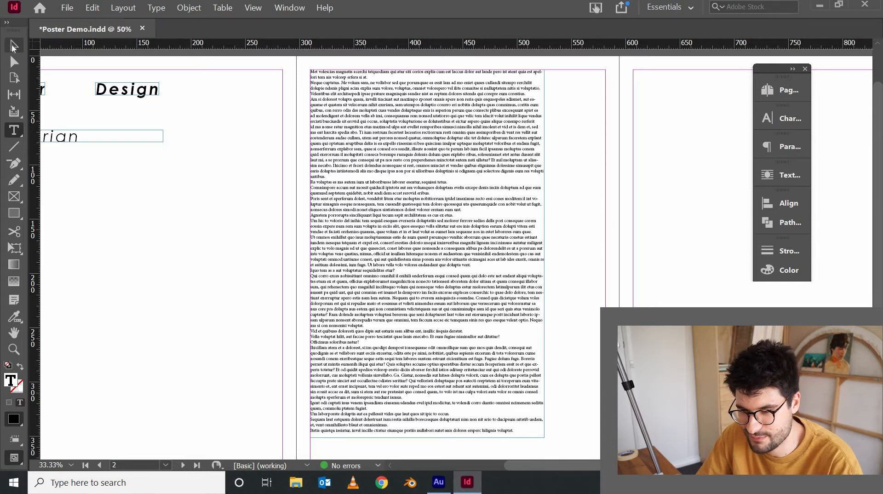
- Format the placeholder text frame in Arial Regular at 14 pt, with 24 pt leading and 30 tracking
left_click(13, 46)
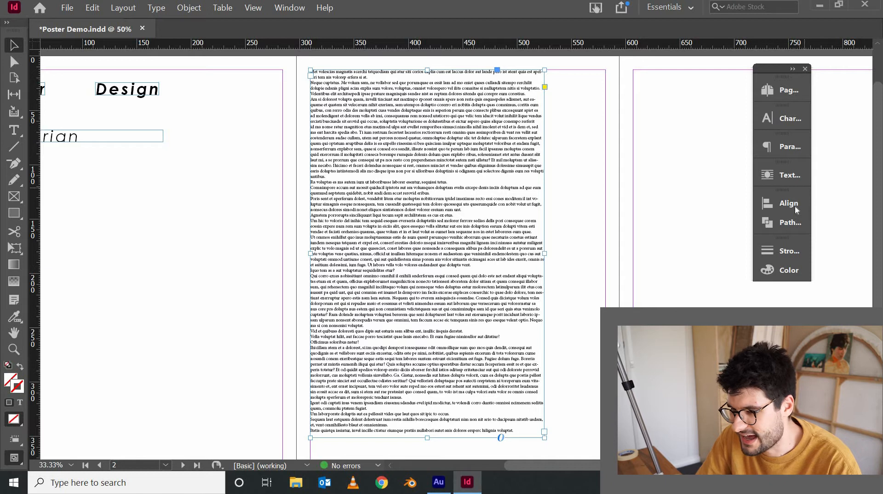
left_click(790, 121)
left_click(742, 132)
left_click(570, 296)
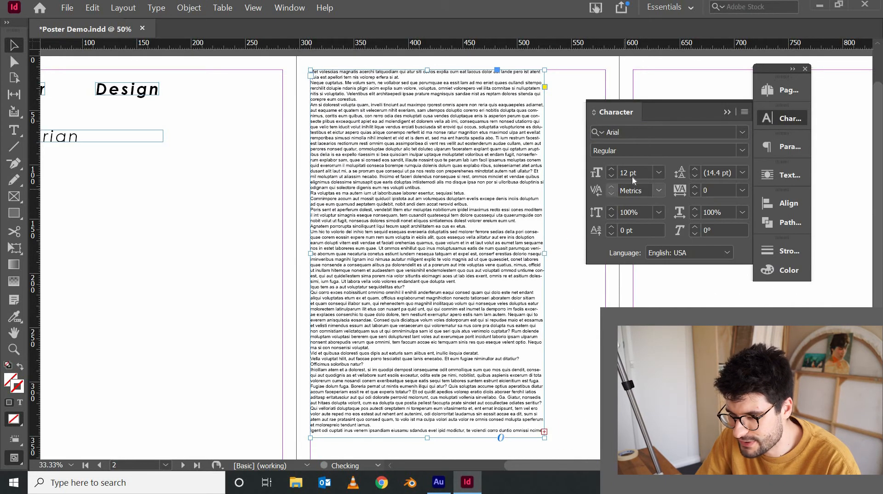
left_click(694, 169)
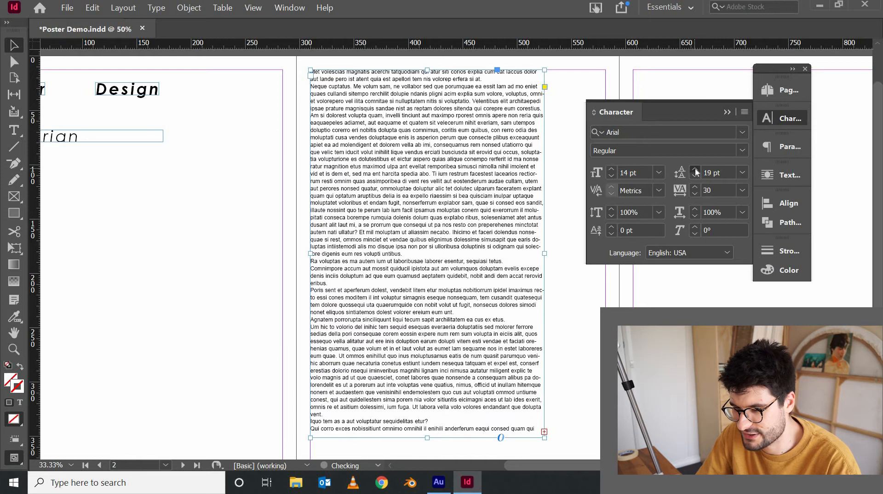
left_click(695, 169)
left_click(695, 169)
left_click(695, 168)
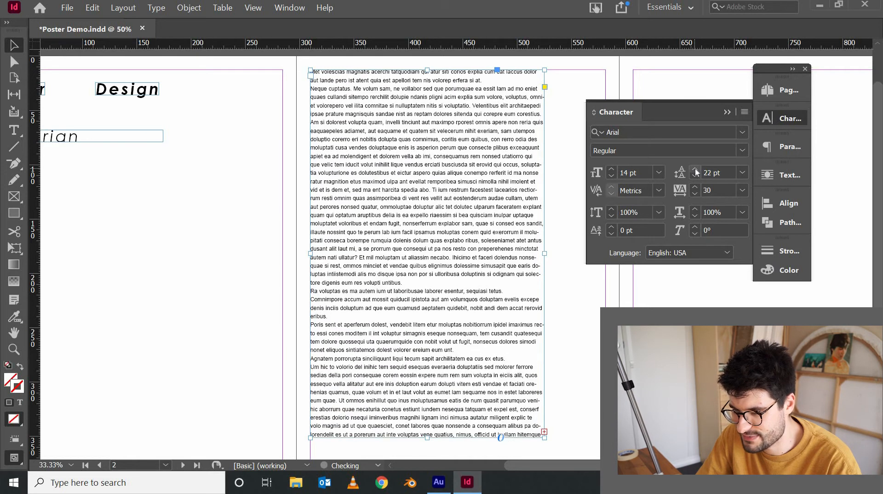
- Turn off hyphenation for the placeholder text
left_click(789, 147)
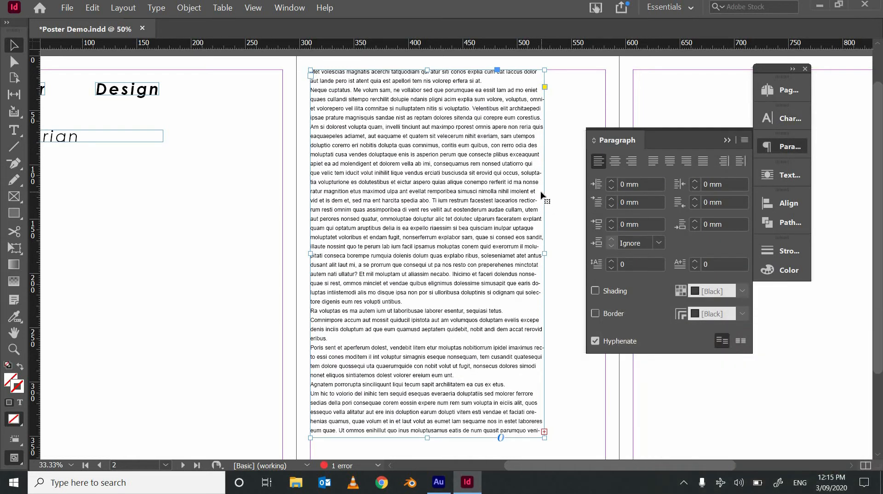
key("ctrl+=")
key("ctrl+=")
left_click_drag(517, 190, 212, 299)
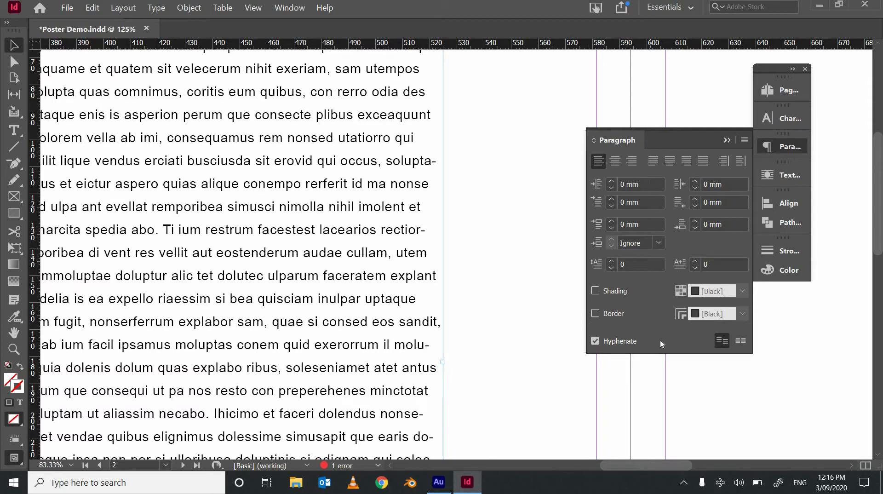
left_click(594, 342)
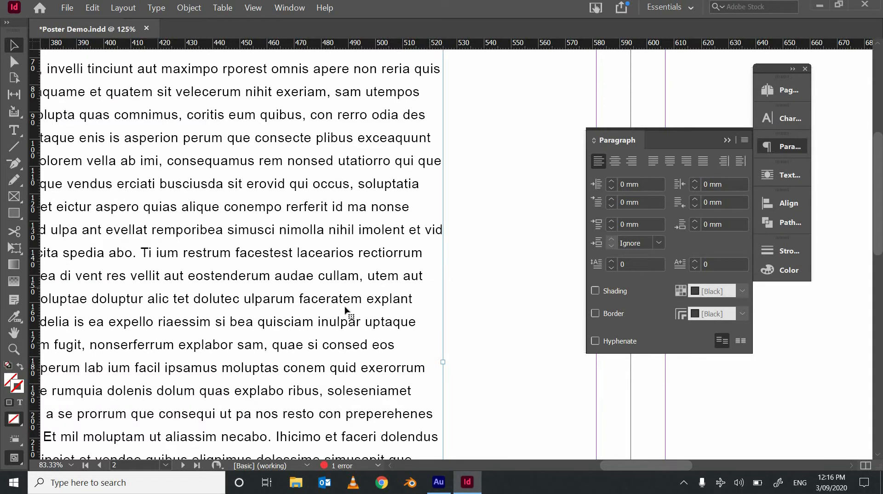
- Justify the placeholder text with the last line aligned left
key("ctrl+minus")
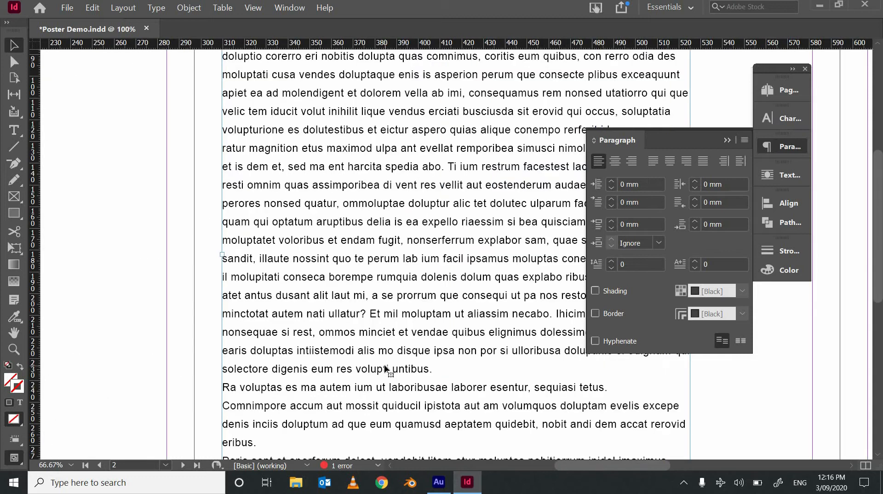
left_click_drag(418, 310, 262, 273)
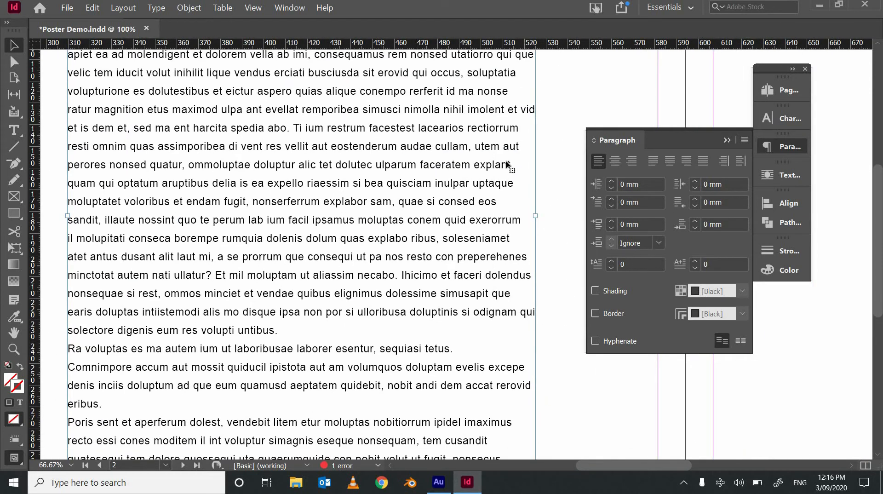
left_click(653, 162)
- Increase the placeholder text's font size to 15 pt and its leading to 25 pt
key("ctrl+minus")
left_click(784, 120)
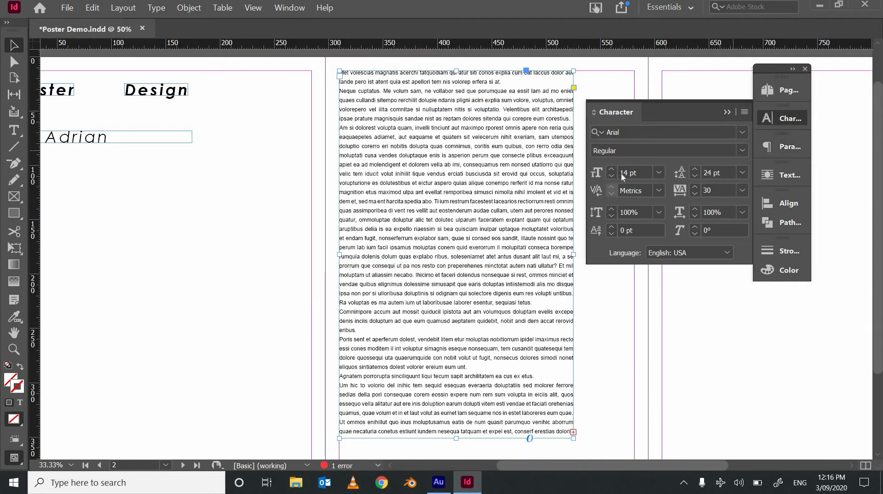
left_click(611, 168)
left_click(694, 169)
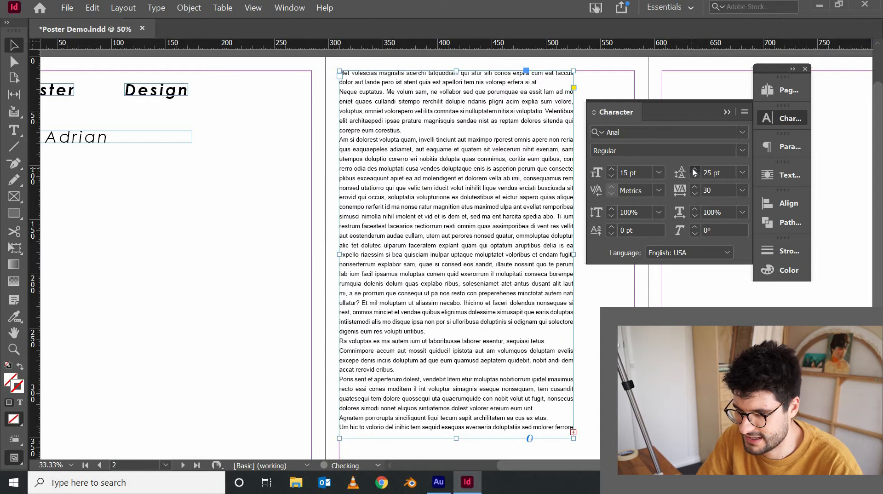
- Increase the placeholder text's leading slightly beyond 25 pt and deselect the frame
left_click(695, 169)
left_click(704, 183)
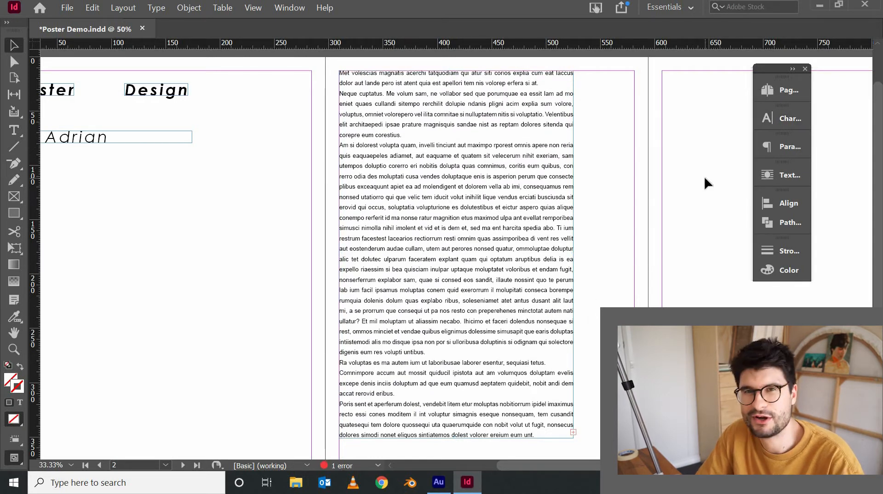
- Try placing the image The Cockroach 4 directly on page three without a frame, and undo the placement
left_click_drag(604, 274, 563, 260)
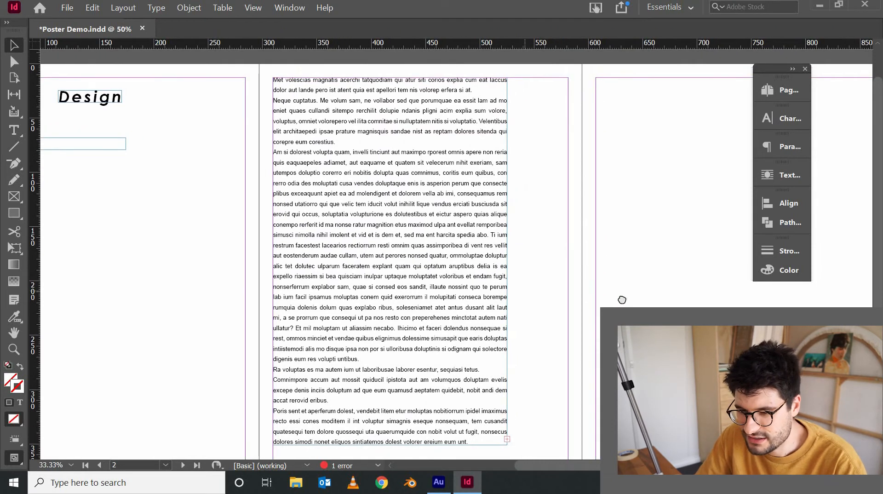
left_click_drag(526, 291, 630, 299)
left_click_drag(305, 261, 311, 321)
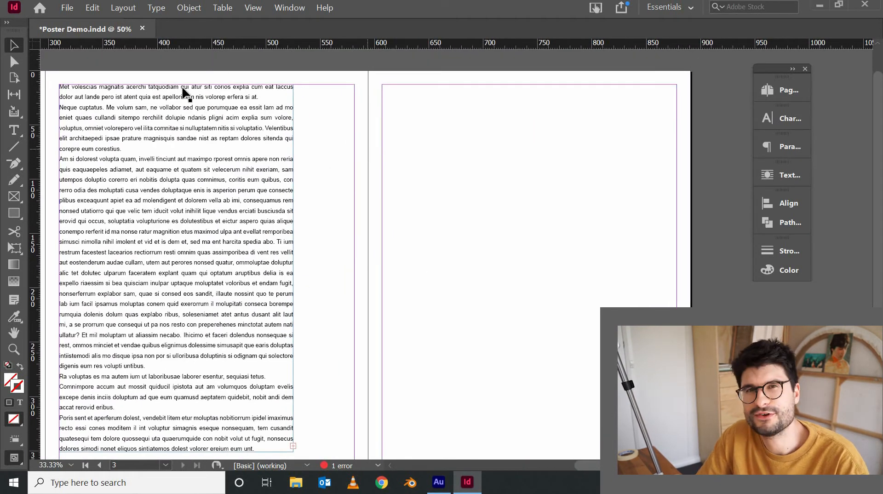
left_click(72, 10)
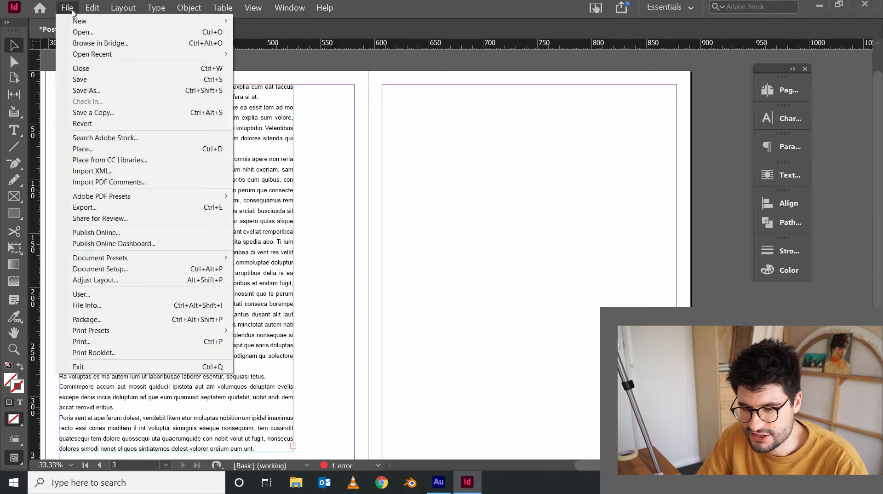
left_click(101, 151)
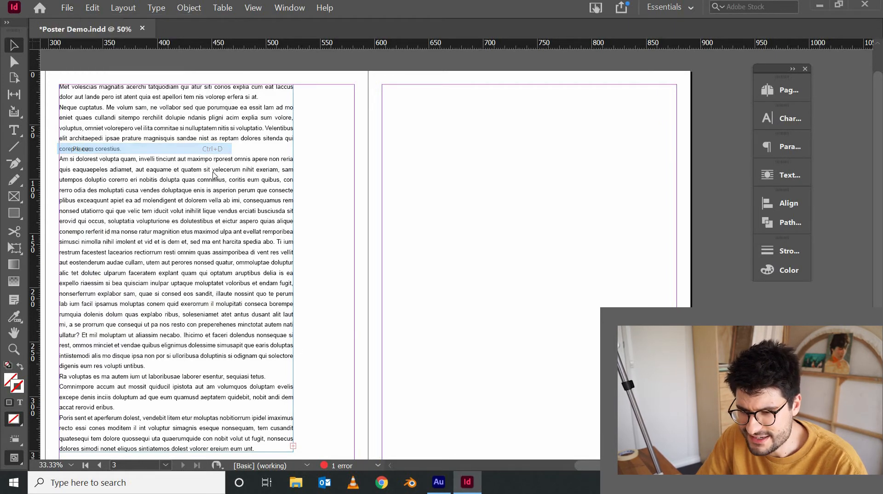
left_click(138, 231)
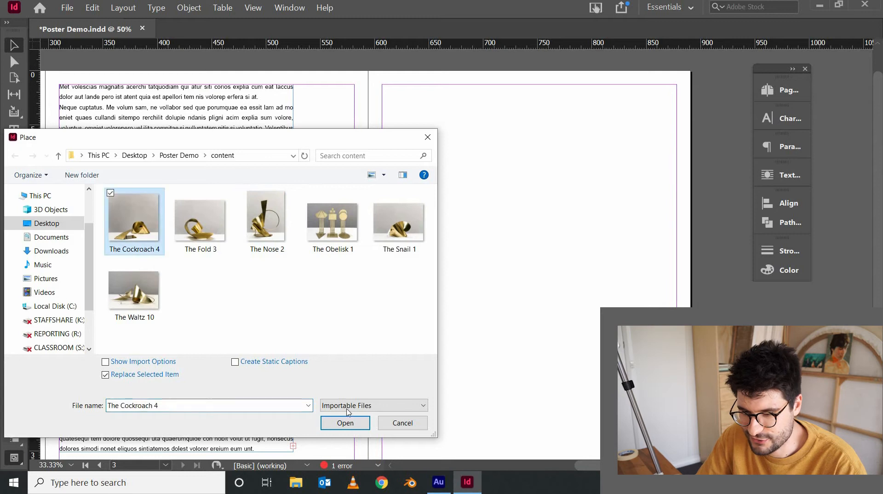
left_click(345, 422)
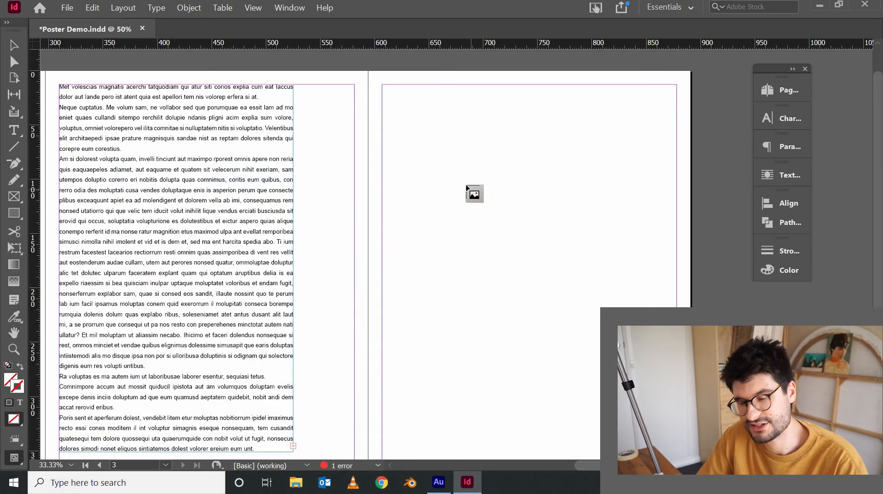
left_click(466, 182)
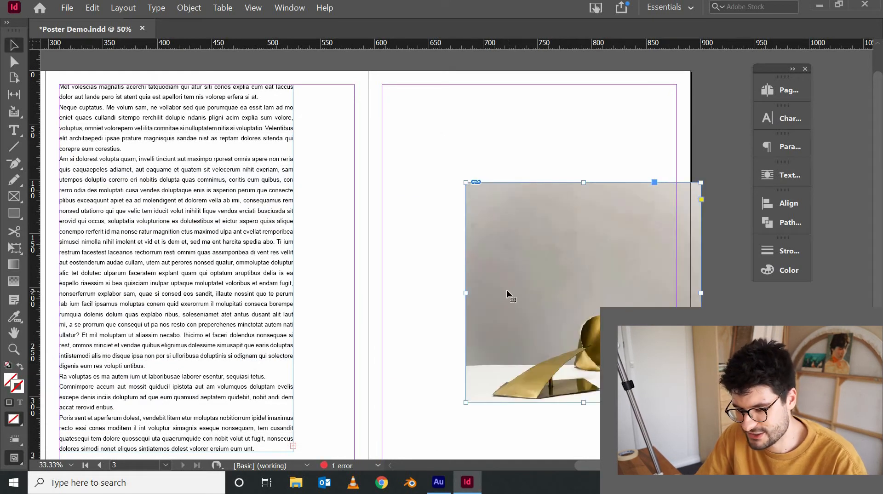
key("ctrl+z")
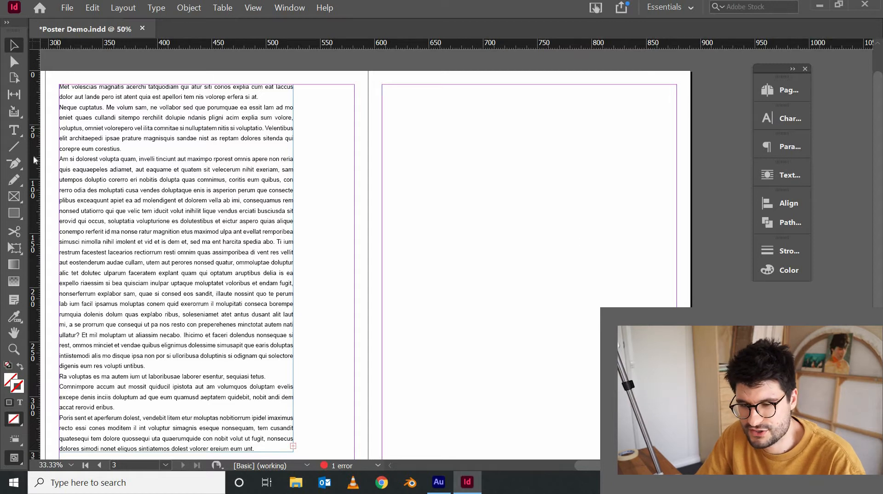
- Draw a square rectangle frame about 130 mm wide in the upper left area of page three
left_click(19, 196)
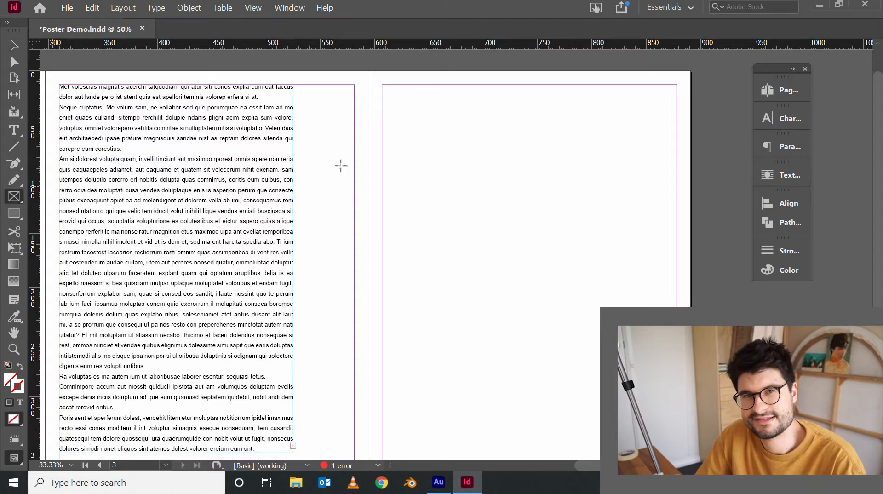
left_click(13, 196)
left_click_drag(392, 145, 564, 288)
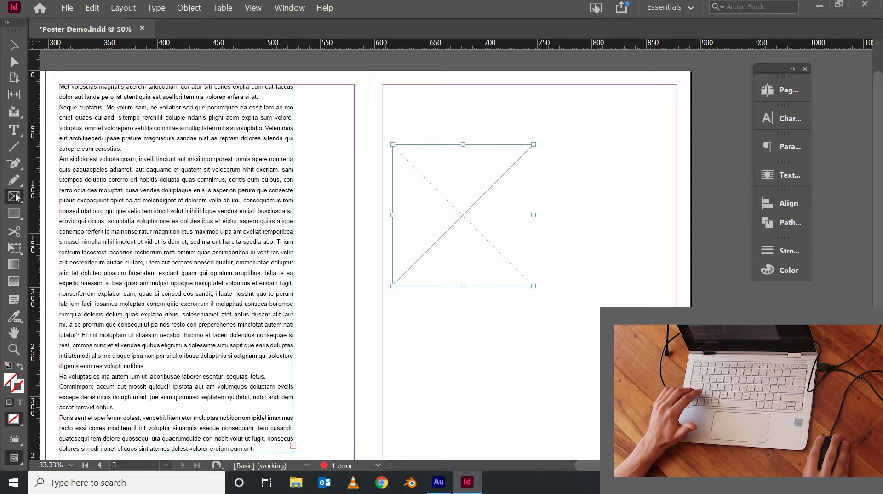
- Try drawing a circular frame with the Ellipse Frame tool below the square frame, and undo it
left_click_drag(16, 197, 76, 227)
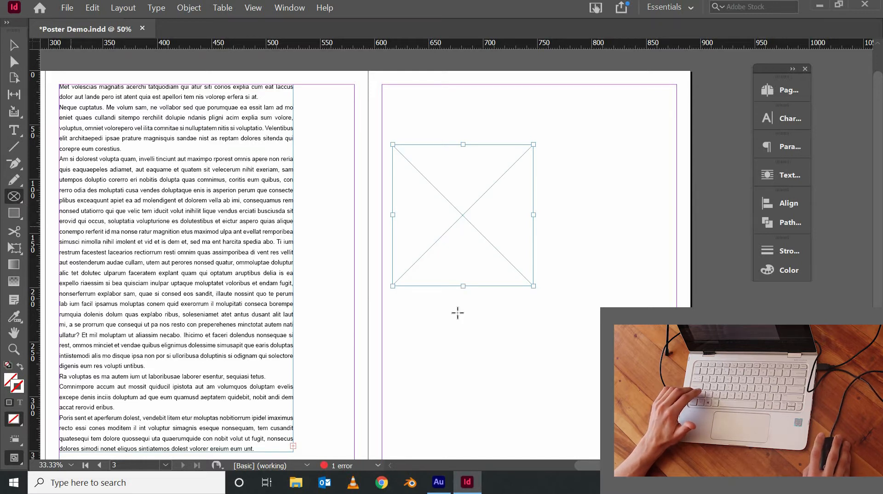
left_click_drag(462, 316, 583, 410)
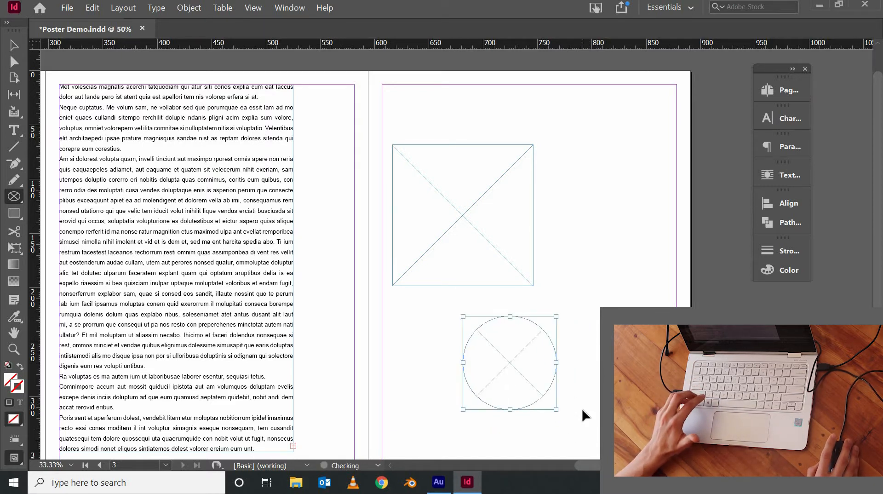
key("ctrl+z")
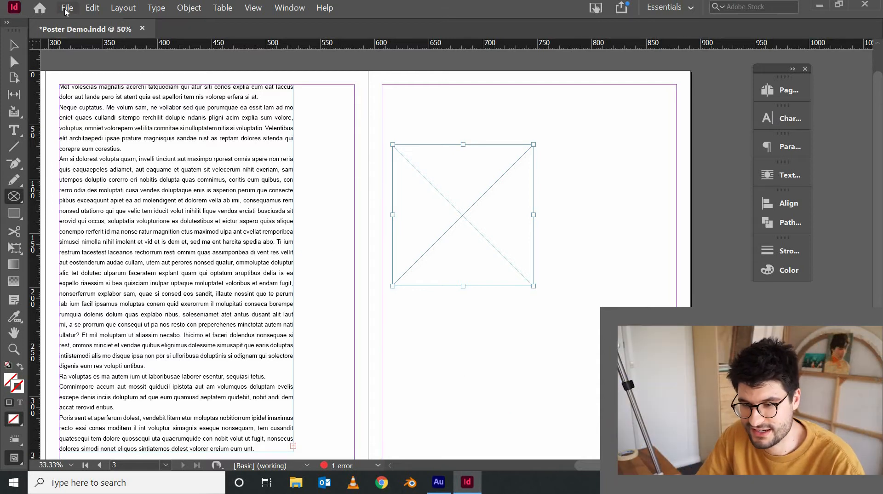
- Place the image The Cockroach 4 into the square frame on page three
left_click(67, 8)
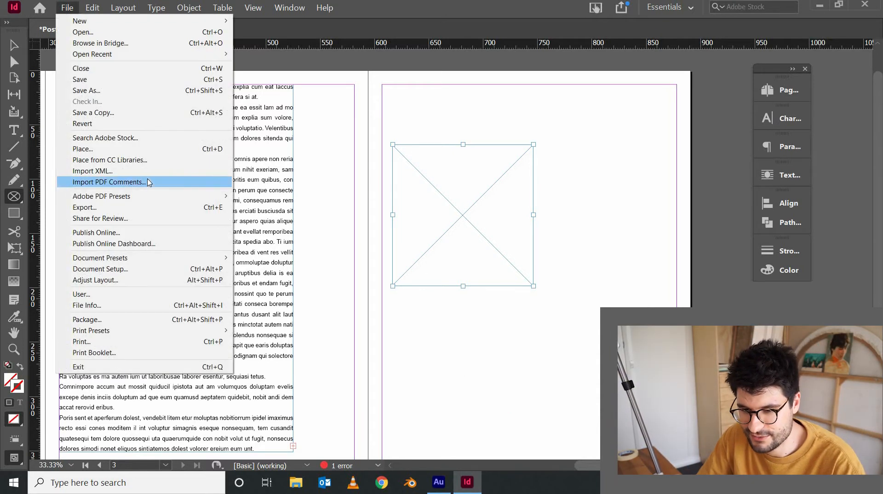
left_click(137, 149)
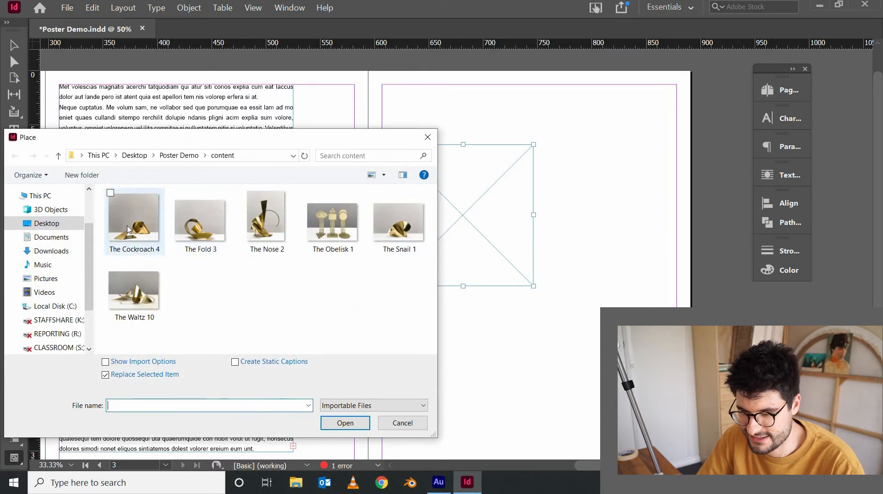
left_click(133, 218)
left_click(345, 424)
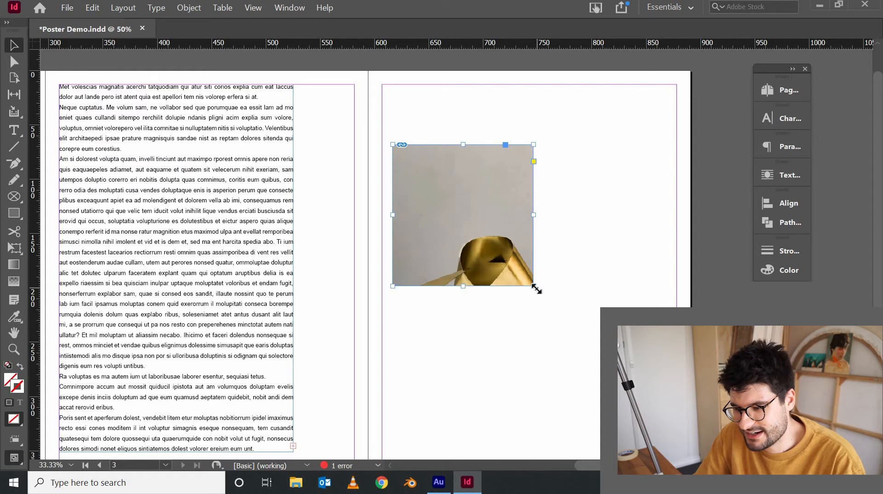
- Try enlarging the image frame beyond the picture and repositioning the picture inside it, and undo these changes
left_click_drag(536, 287, 634, 382)
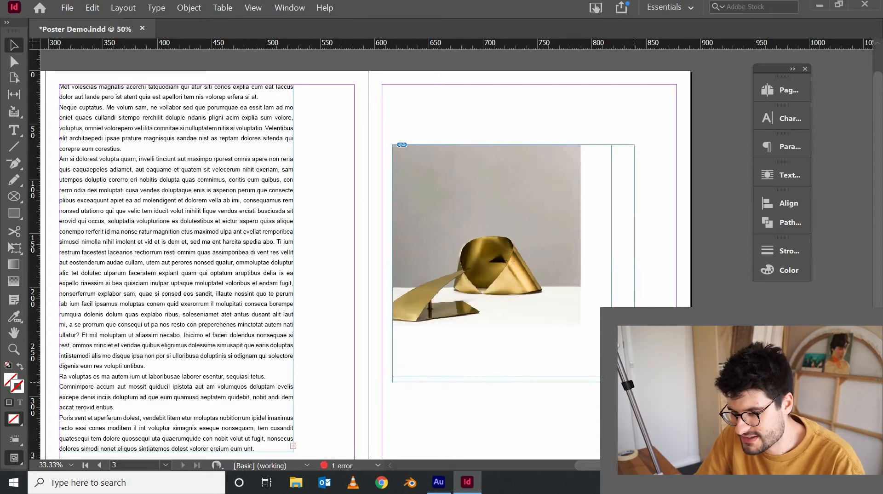
left_click_drag(389, 146, 322, 84)
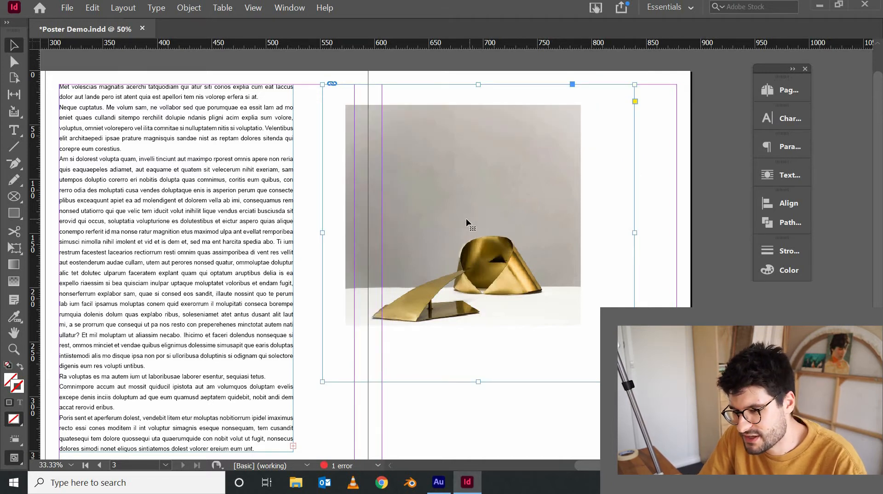
double_click(468, 219)
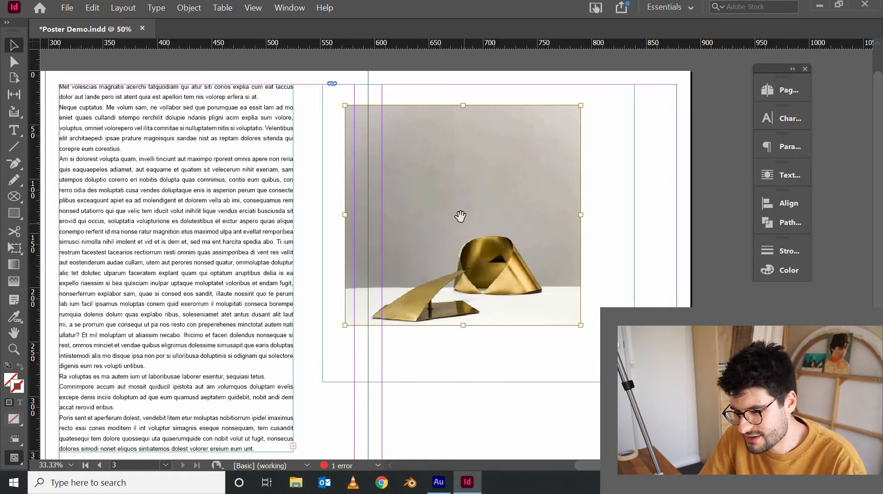
left_click_drag(483, 241, 558, 331)
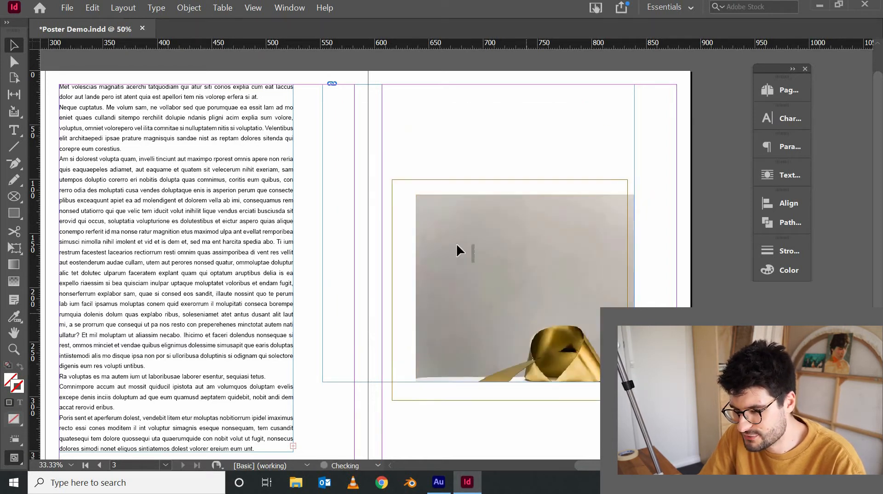
left_click_drag(425, 216, 492, 254)
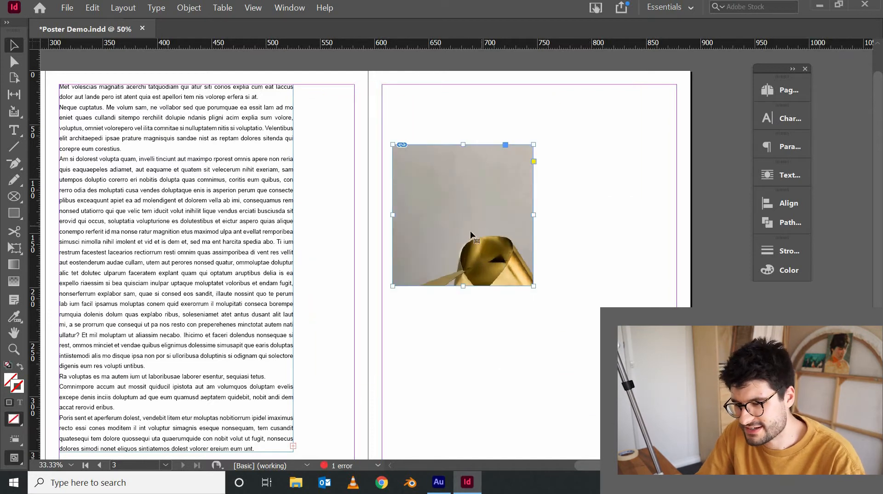
- Fit the image to its square frame with Fill Frame Proportionally
right_click(466, 222)
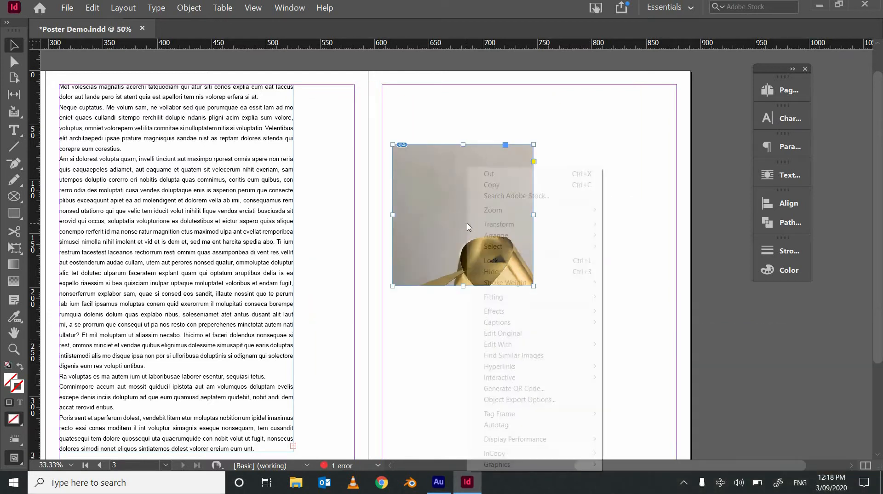
mouse_move(552, 297)
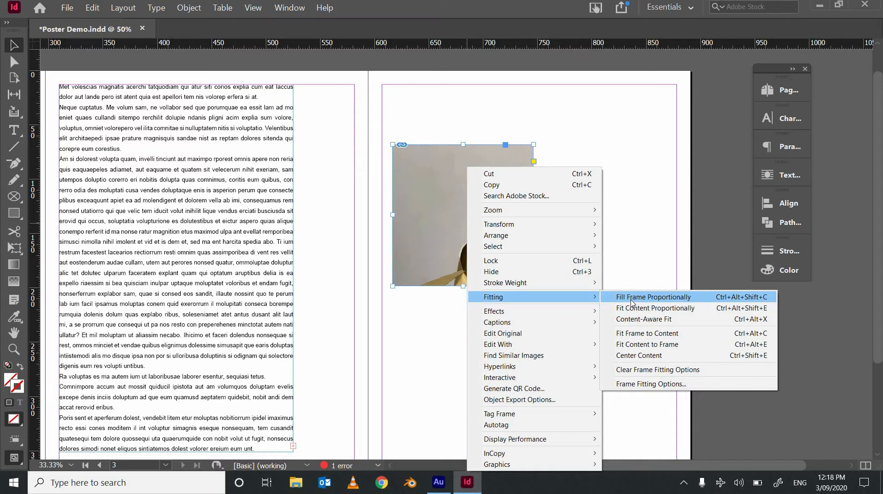
left_click(632, 302)
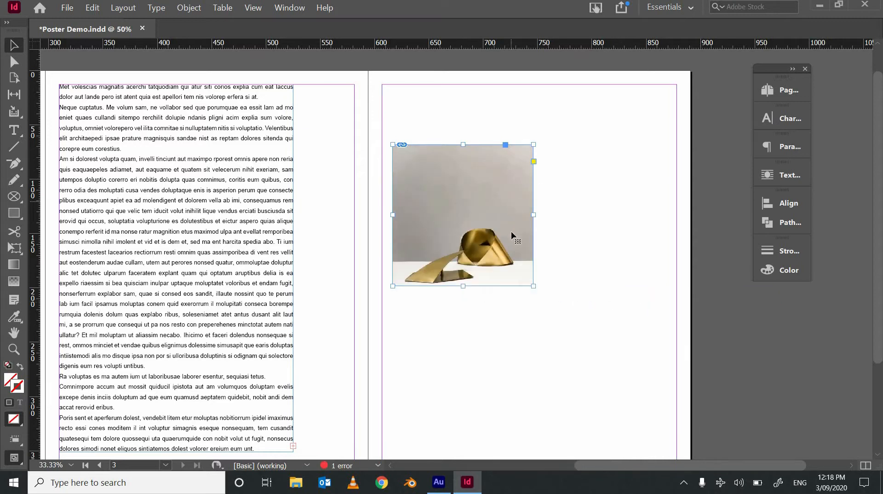
- Select the image inside the frame and apply Fit Content Proportionally
left_click(471, 220)
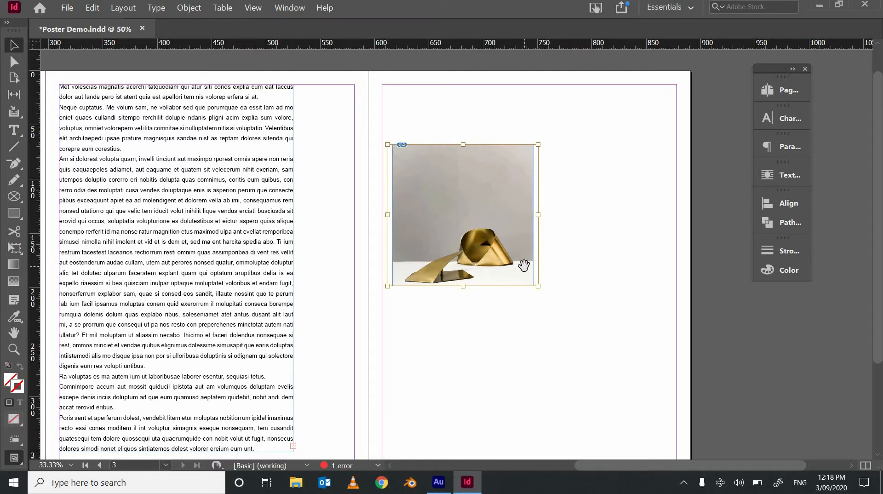
key("ctrl+1")
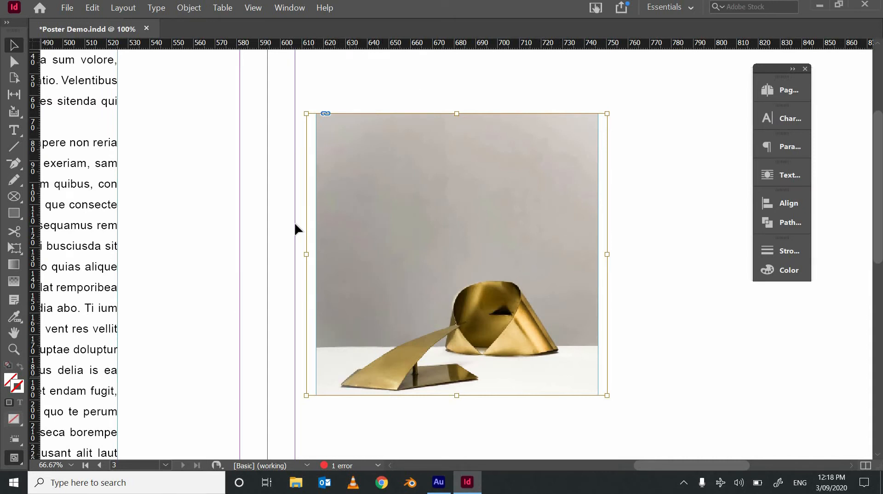
right_click(441, 272)
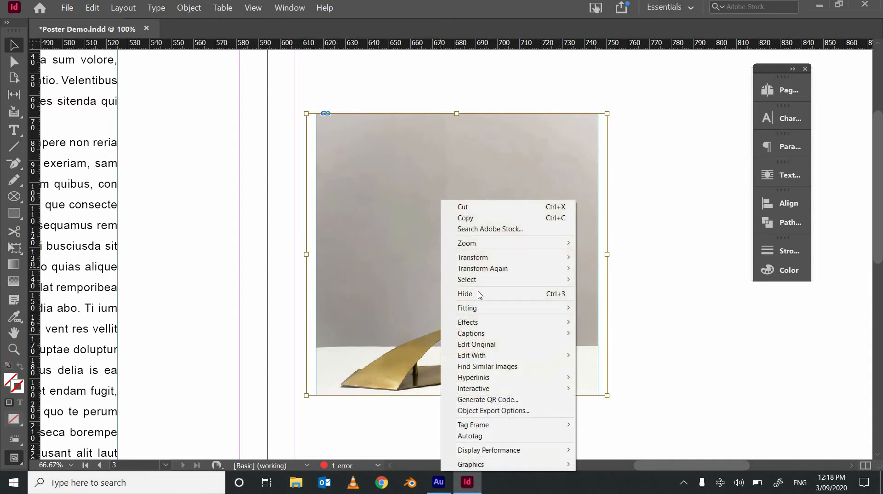
mouse_move(493, 308)
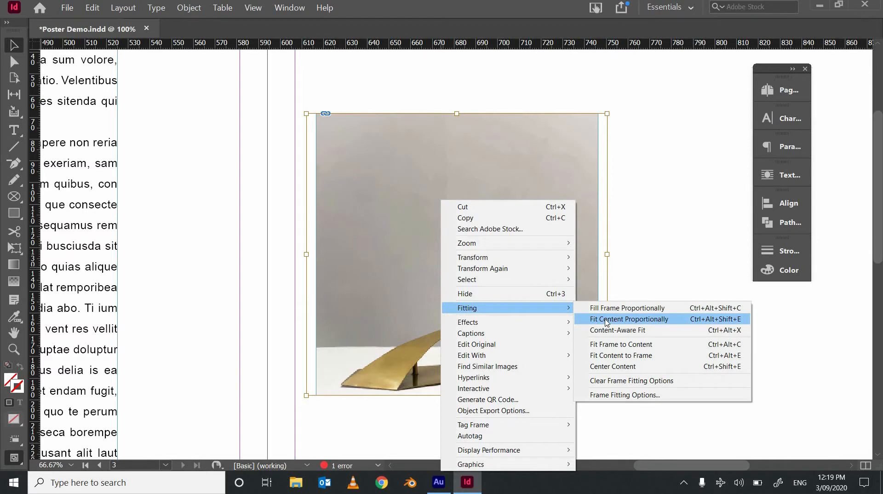
left_click(605, 319)
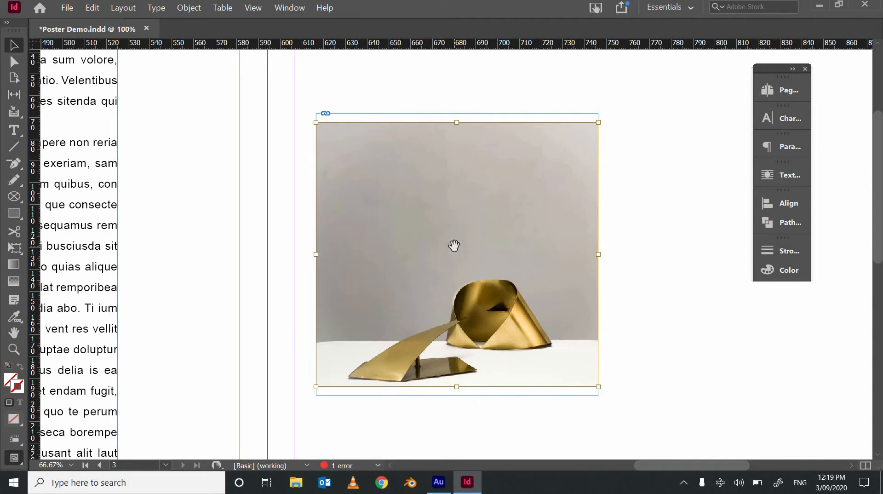
- Select the image's frame and apply Fit Frame to Content
right_click(469, 270)
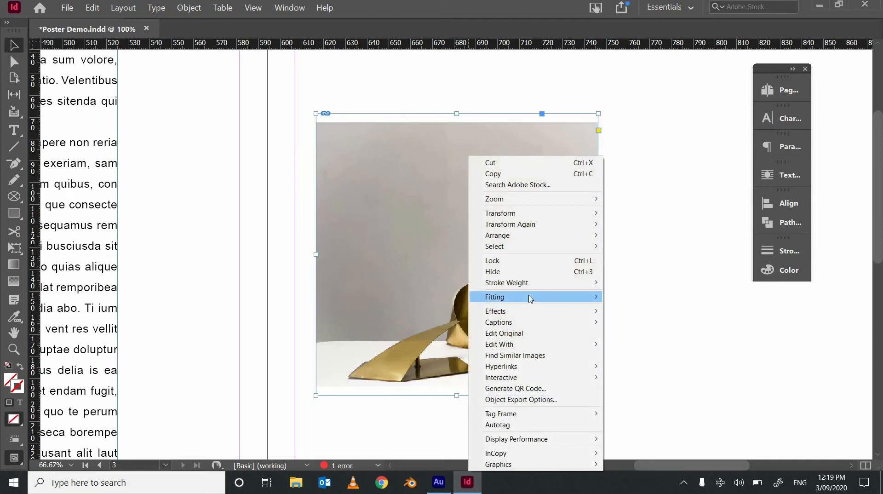
mouse_move(528, 297)
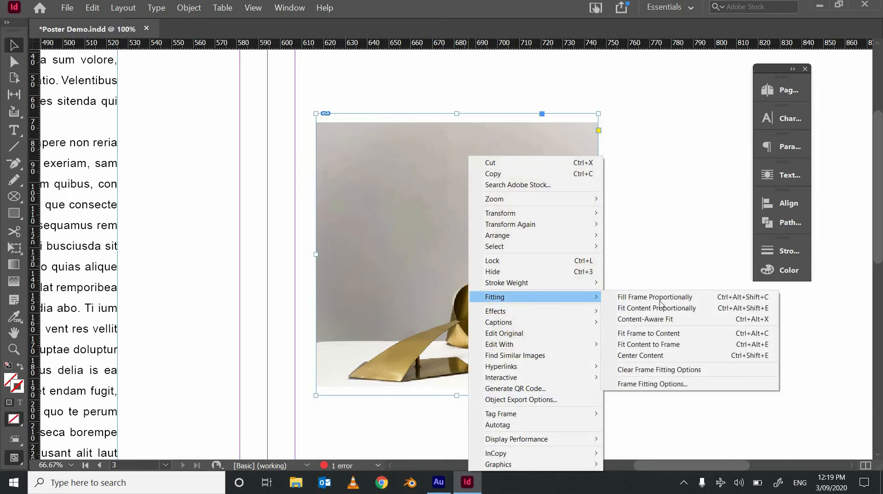
left_click(667, 336)
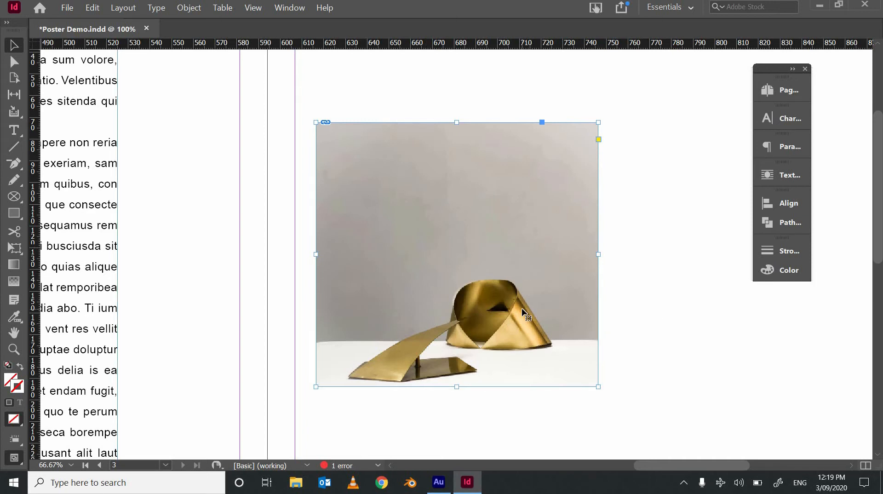
- Try enlarging the fitted frame from its lower right corner, and undo the resize
left_click_drag(598, 387, 638, 409)
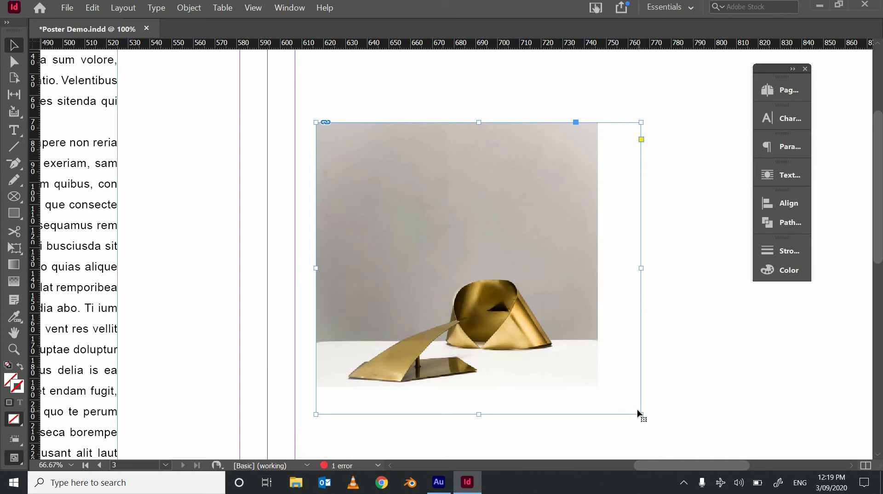
key("ctrl+z")
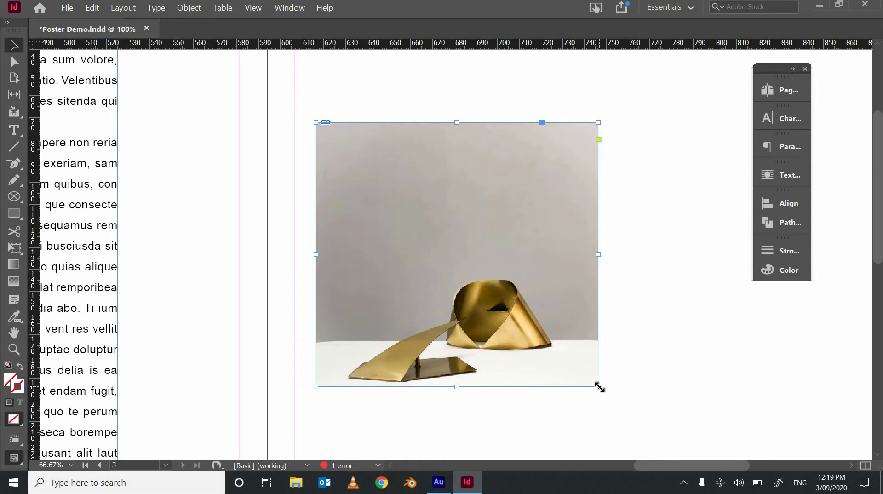
- Enlarge the image with its frame to about 167 mm wide and set the display performance to High Quality Display
left_click_drag(600, 387, 679, 458)
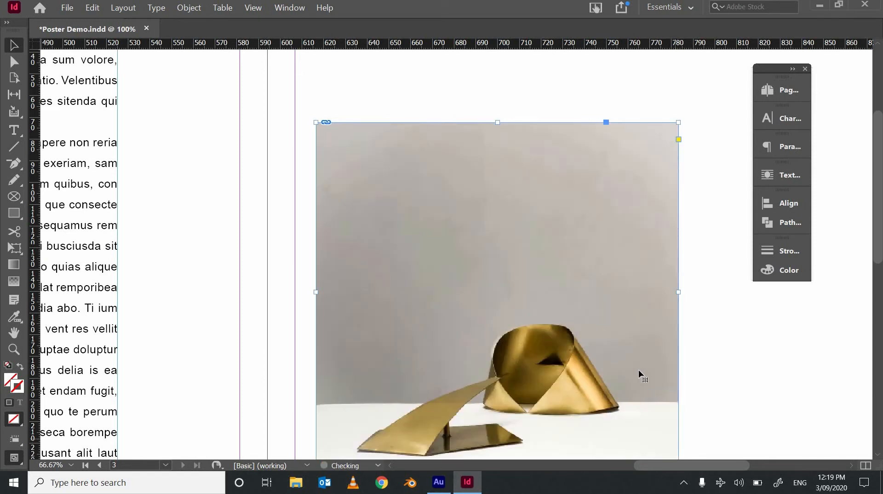
key("ctrl+=")
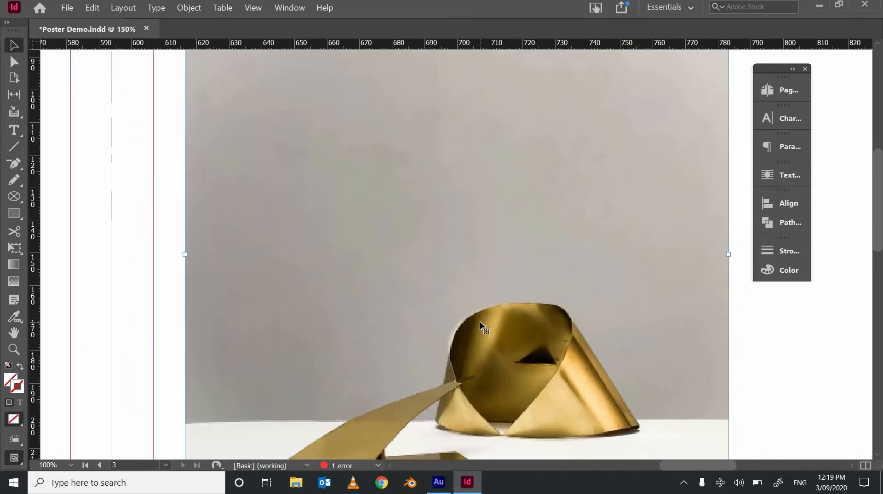
mouse_move(529, 364)
left_mouse_down()
mouse_move(429, 229)
mouse_move(416, 235)
left_mouse_up()
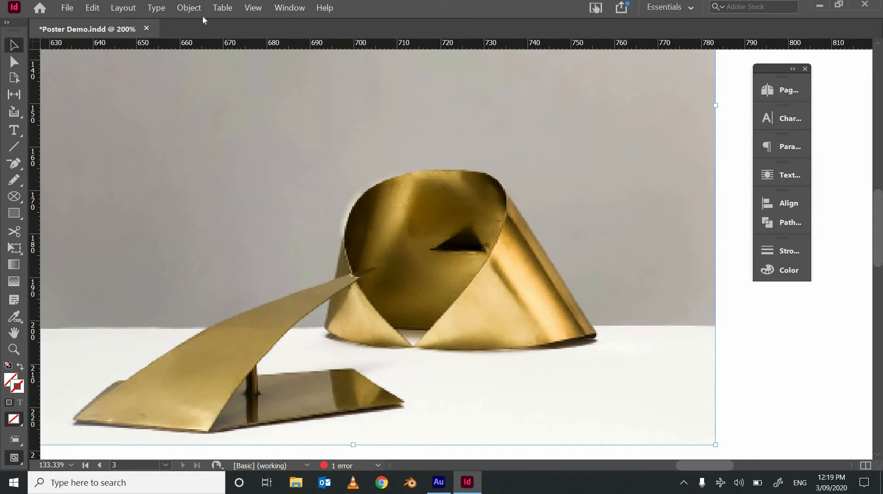
left_click(252, 8)
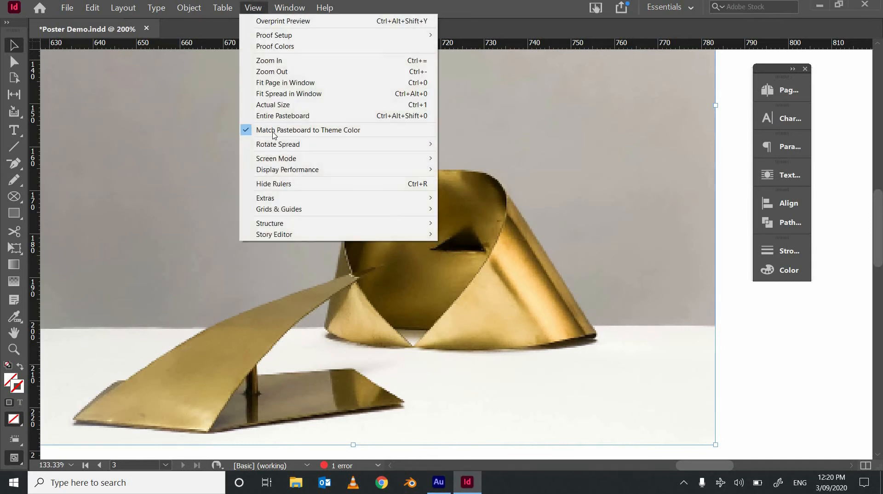
mouse_move(300, 169)
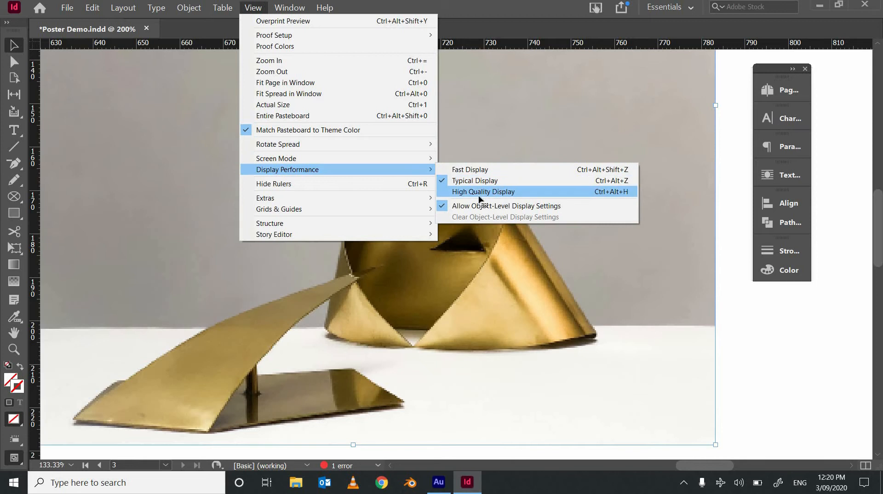
left_click(481, 199)
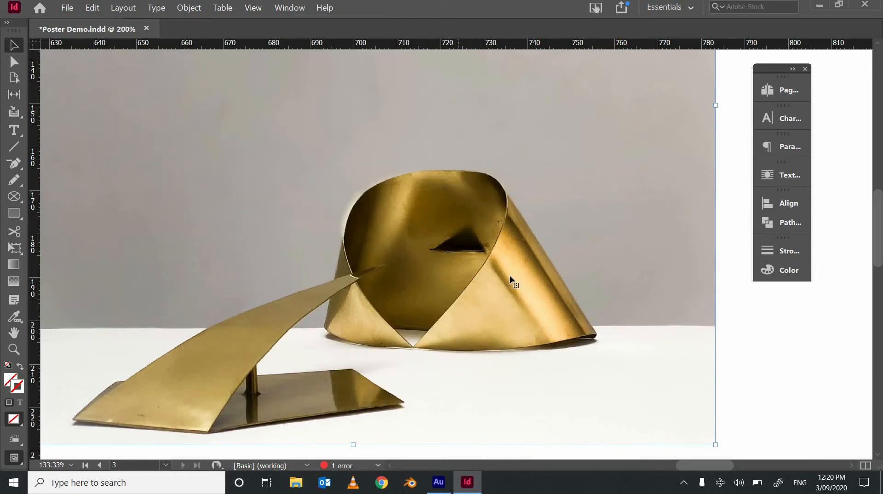
- Draw a column of three equal rectangle frames with gutters on page three, each about 90 mm wide and 67 mm high
key("ctrl+minus")
key("ctrl+minus")
key("ctrl+minus")
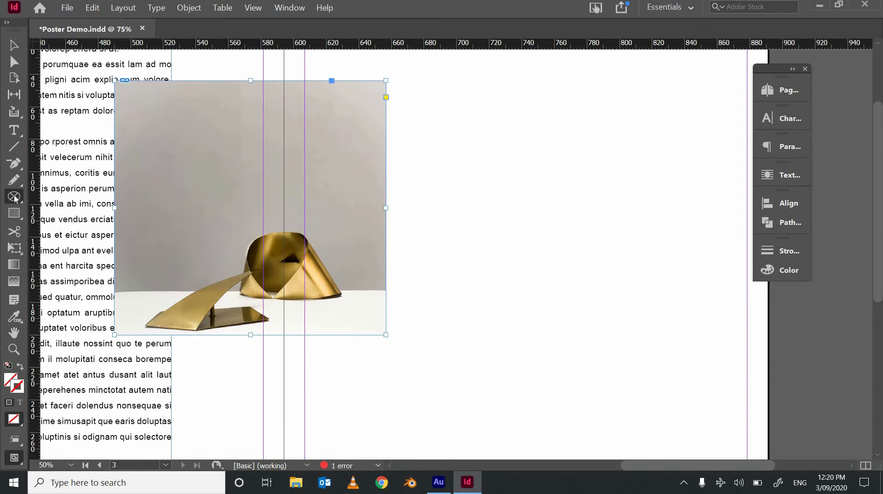
left_click(14, 197)
left_click(75, 214)
mouse_move(537, 123)
left_mouse_down()
mouse_move(576, 214)
mouse_move(720, 423)
mouse_move(643, 423)
mouse_move(755, 397)
mouse_move(806, 407)
mouse_move(663, 412)
mouse_move(694, 432)
mouse_move(694, 473)
mouse_move(695, 432)
mouse_move(684, 412)
left_mouse_up()
key("Up")
key("Up")
key("Right")
key("Right")
key("Left")
key("Left")
key("v")
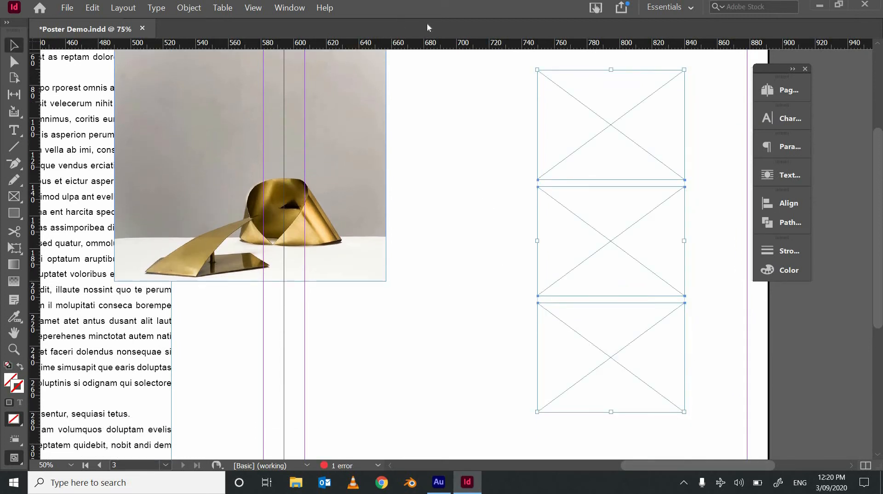
- Shrink the layout window to uncover the desktop and open the content folder inside the Poster Demo folder
double_click(492, 9)
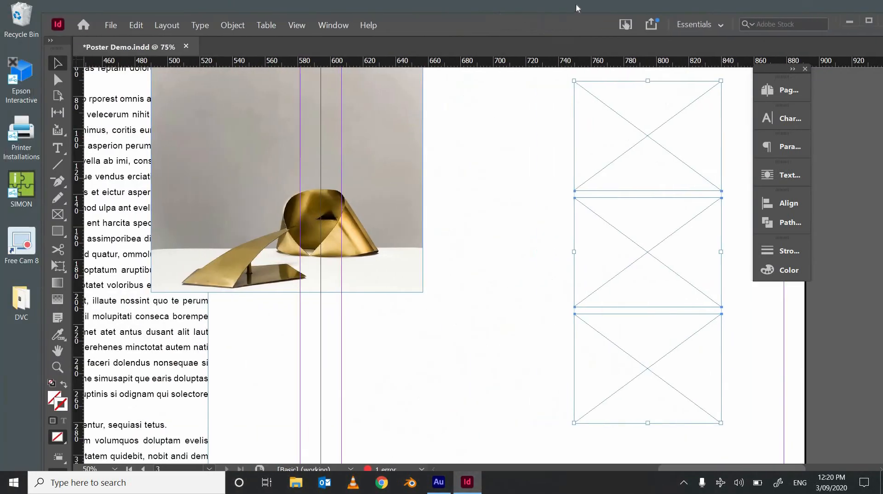
left_click_drag(576, 9, 632, 0)
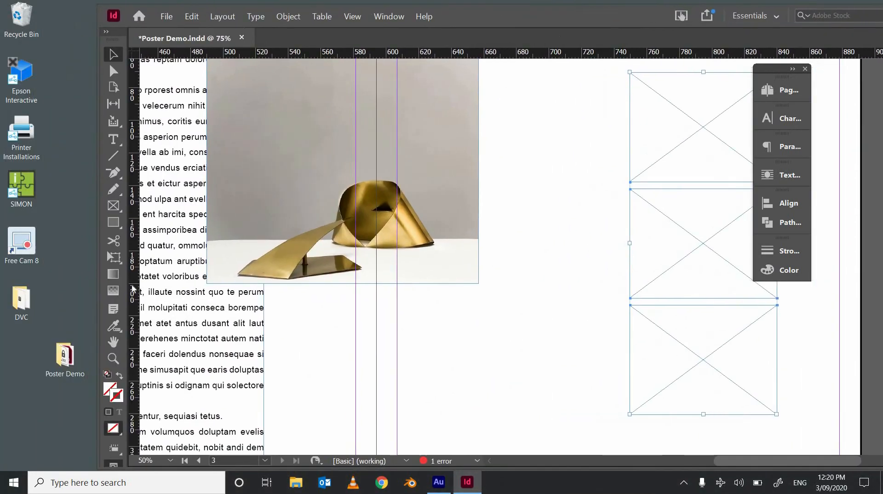
double_click(68, 365)
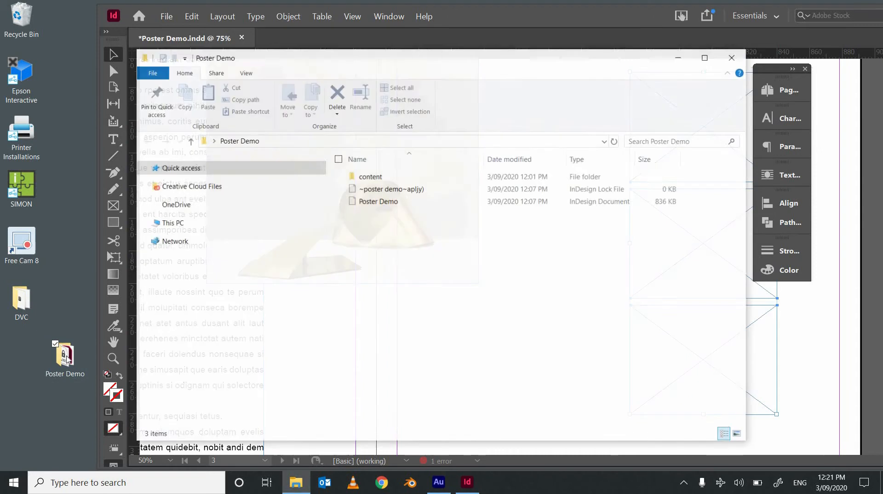
double_click(410, 180)
- Load The Fold 3, The Snail 1 and The Waltz 10 from the content folder for placing, and maximize the layout window
left_click(697, 195)
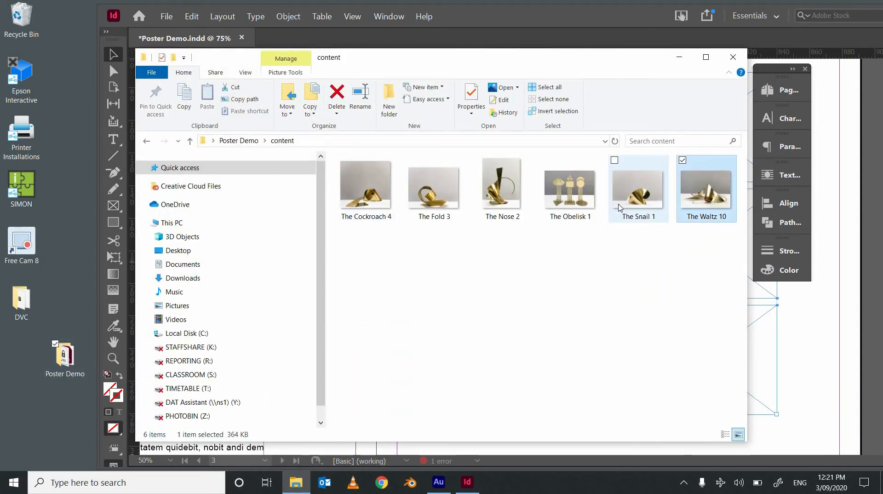
left_click(621, 204, "ctrl")
left_click(426, 193, "ctrl")
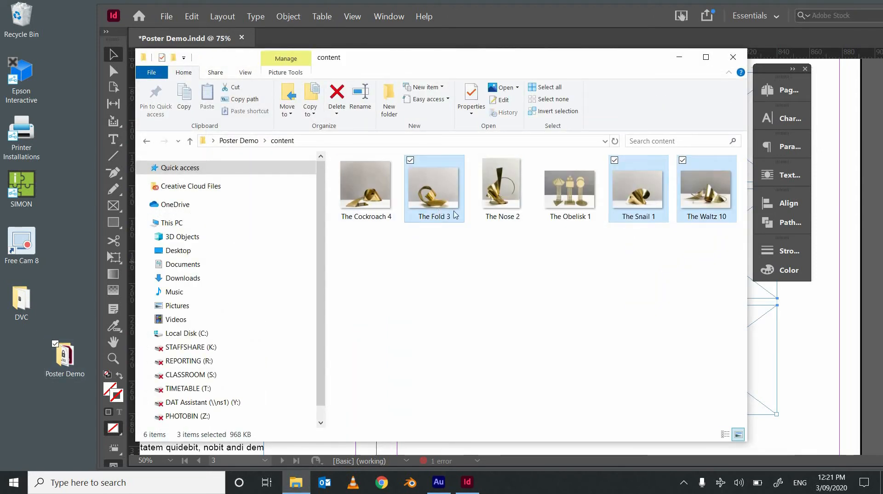
left_click_drag(444, 199, 771, 349)
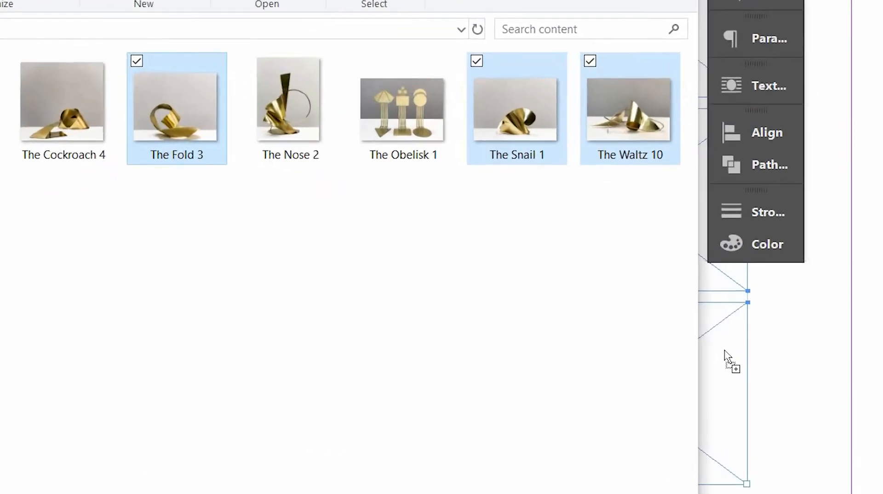
left_click_drag(714, 354, 714, 354)
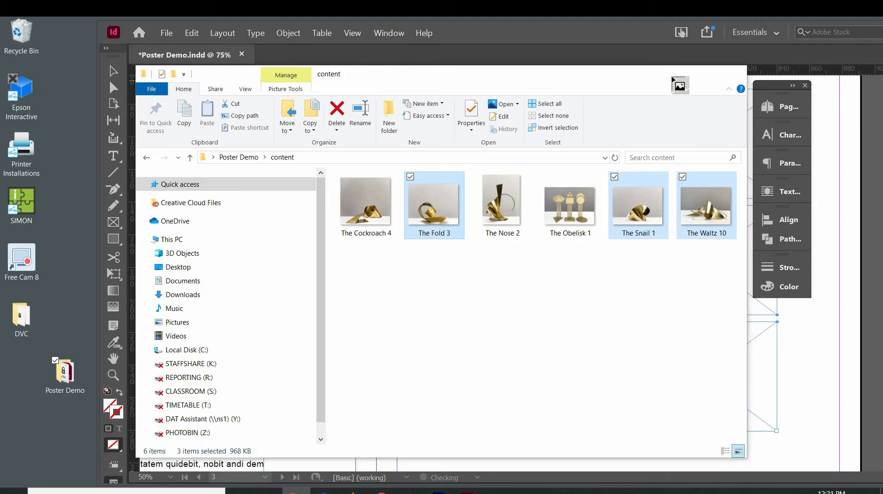
left_click(678, 75)
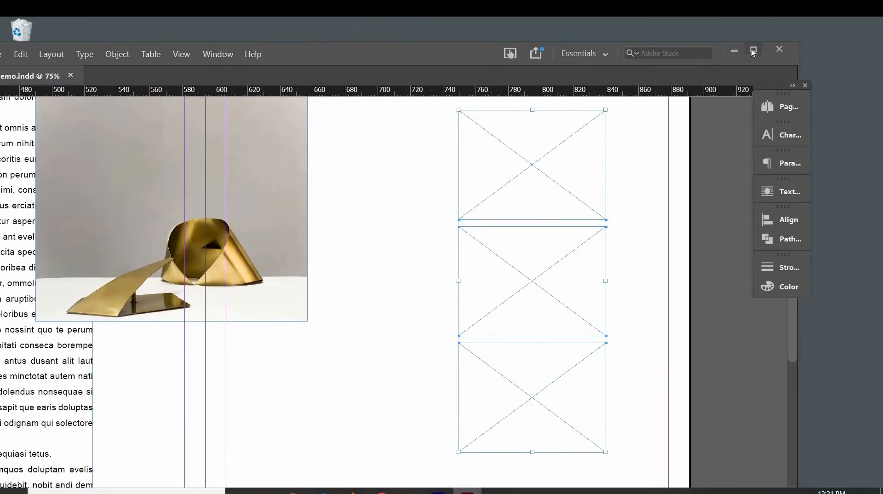
left_click(754, 51)
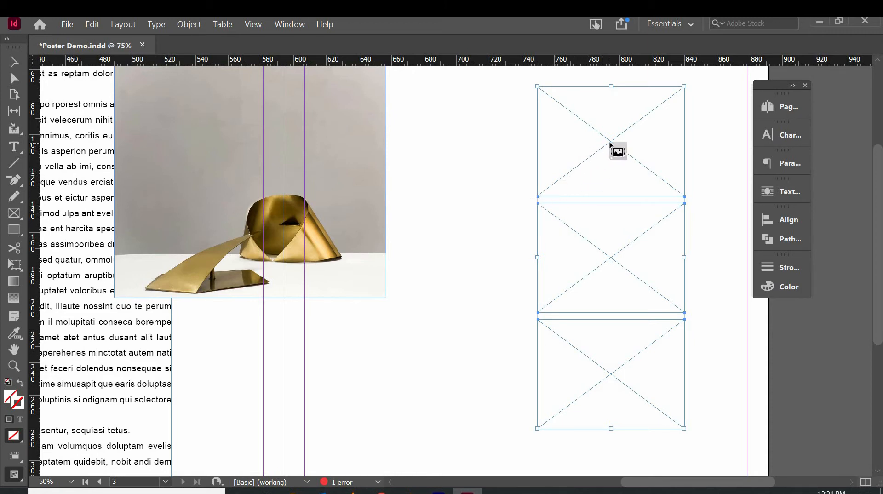
- Place the three loaded images into the stacked frames in order from top to bottom
left_click(610, 144)
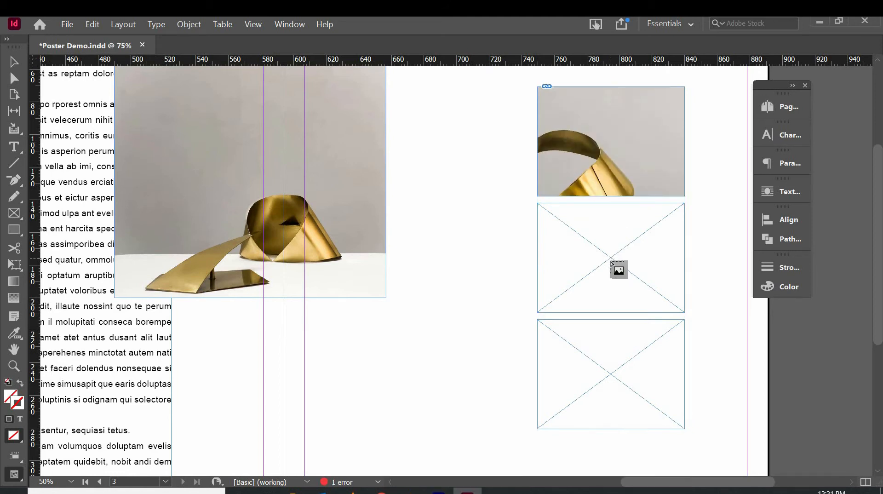
left_click(616, 269)
left_click(617, 376)
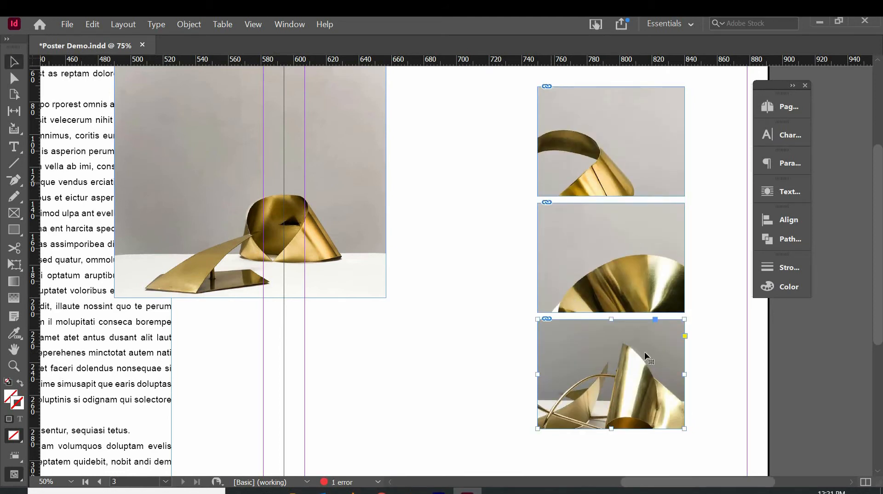
- Apply Fill Frame Proportionally to the three stacked images and move the column out across the page's right edge
left_click_drag(494, 138, 703, 409)
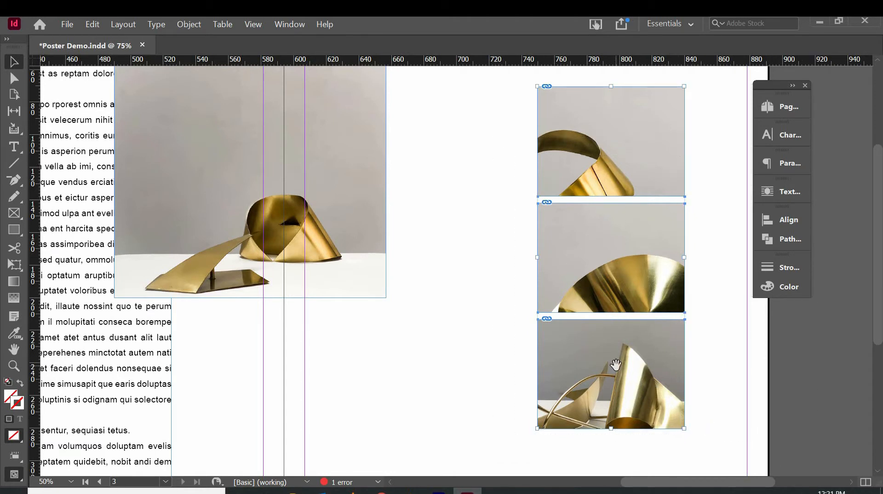
right_click(618, 369)
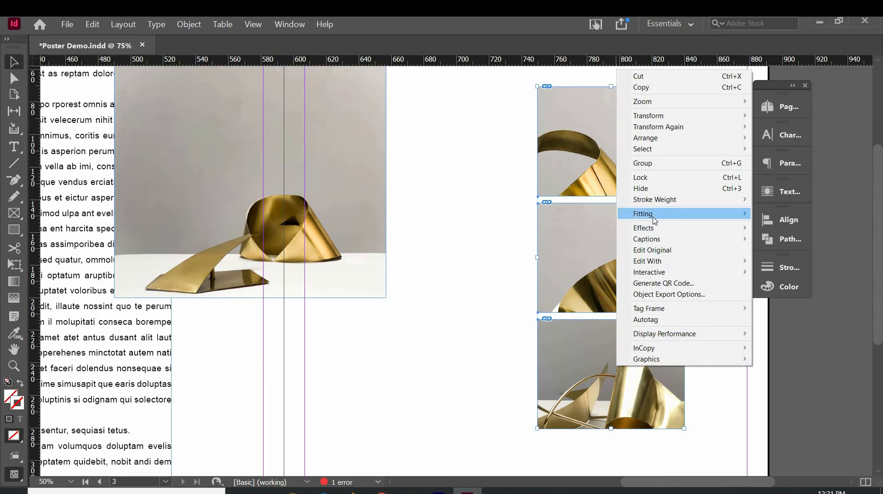
mouse_move(652, 219)
left_click(521, 216)
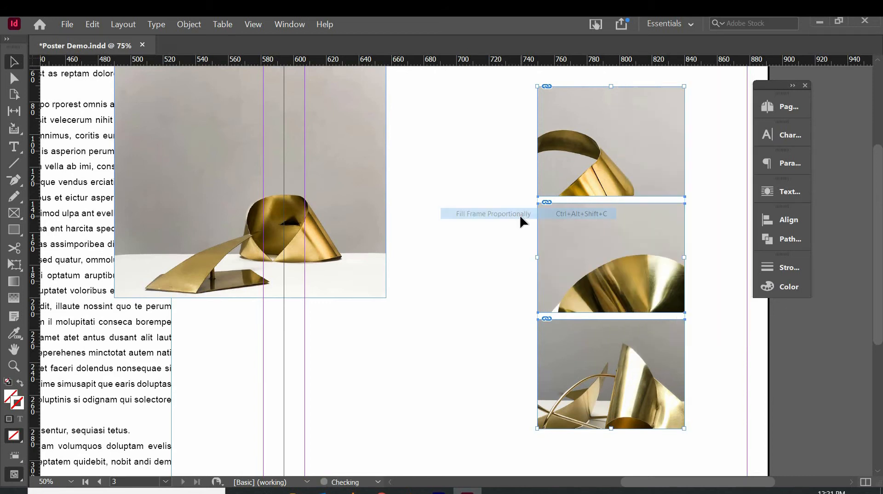
left_click(608, 161)
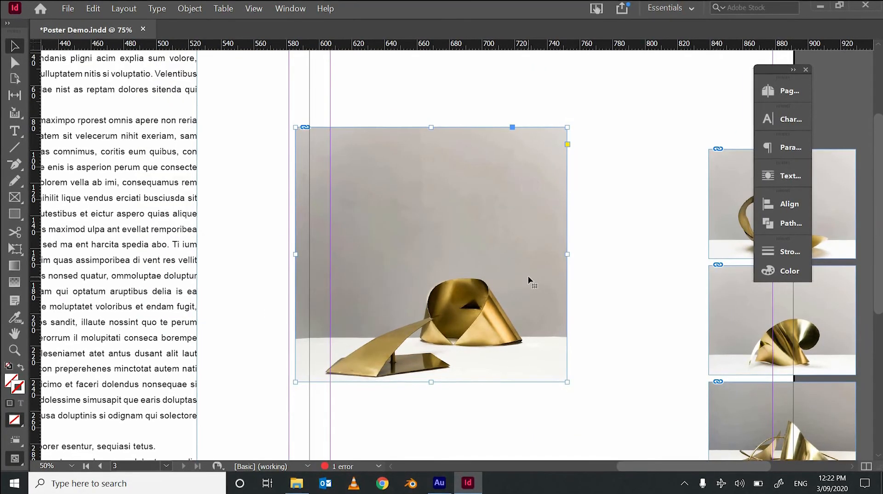
- Give the large image's frame a 13 pt stroke
left_click(787, 255)
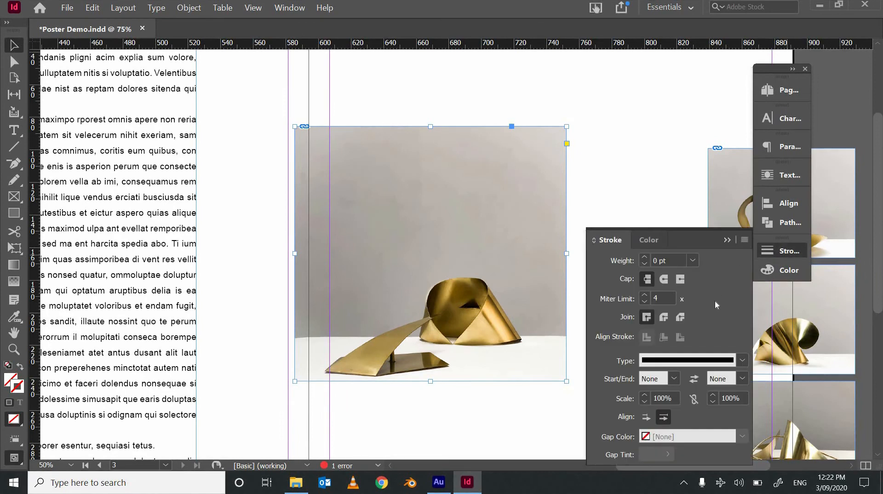
left_click(644, 258)
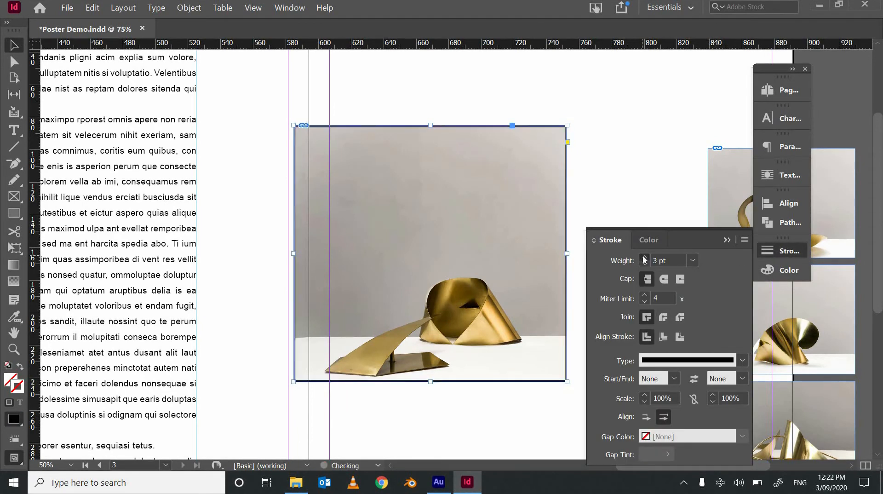
left_click(645, 258)
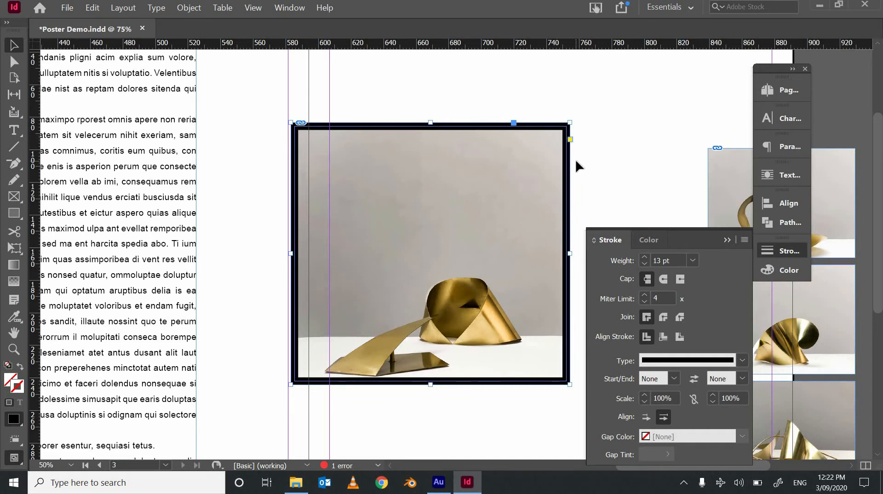
- Align the large image's stroke to the outside of its frame and set the weight to 14 pt
key("ctrl+equal")
key("ctrl+equal")
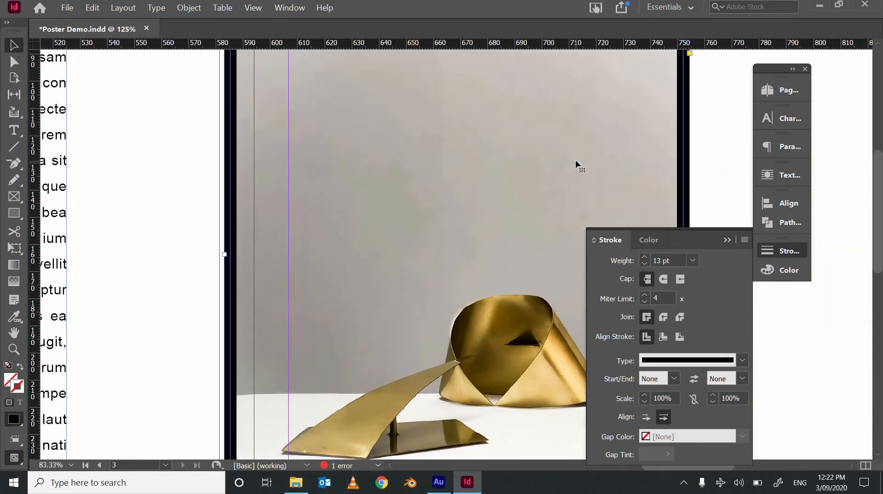
left_click(680, 337)
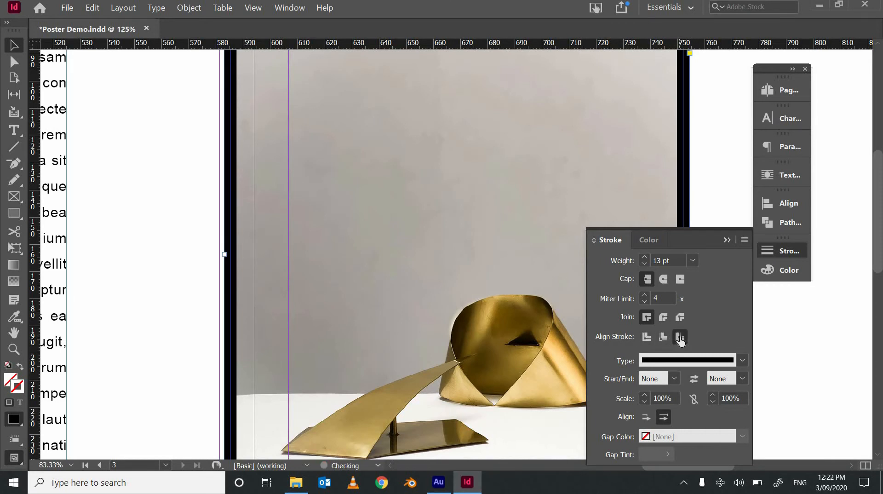
left_click_drag(401, 269, 384, 260)
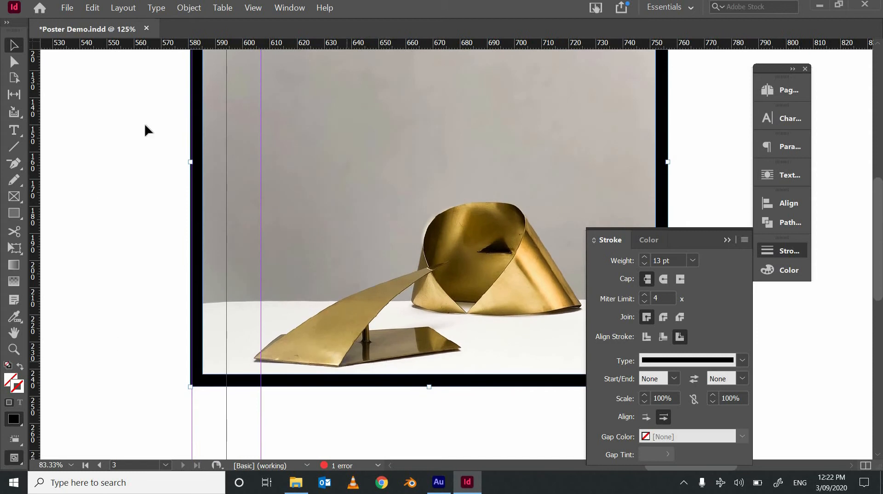
key("ctrl+minus")
key("ctrl+minus")
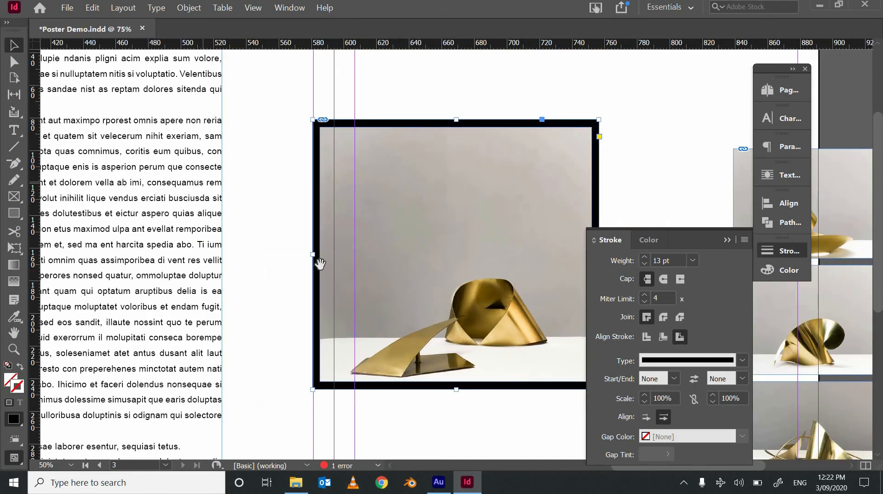
left_click_drag(454, 320, 403, 283)
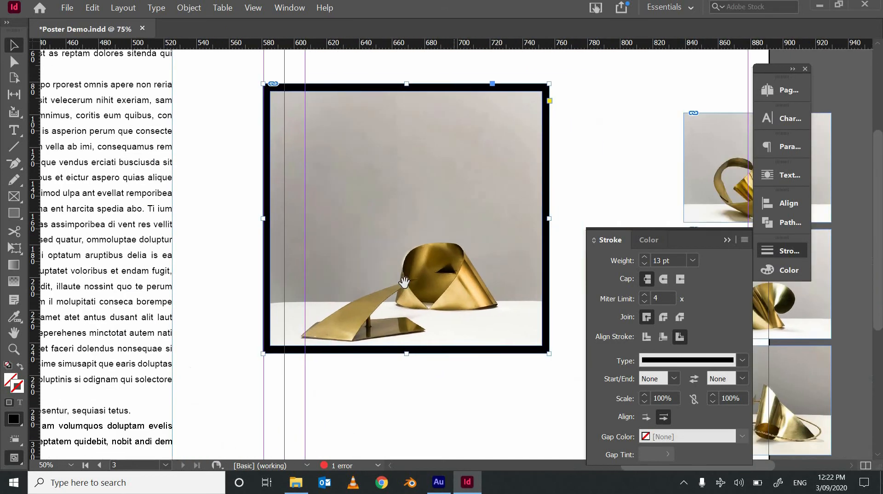
left_click(645, 258)
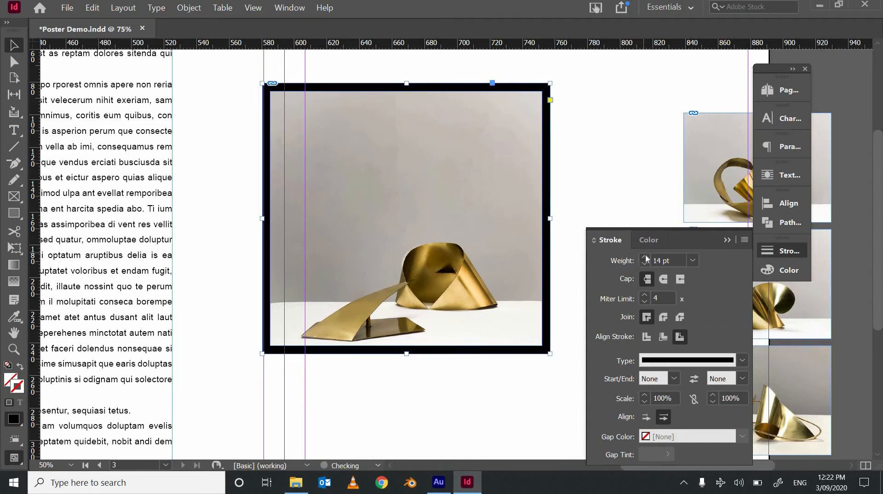
- Recolour the large image's stroke muted green (#497666) with the Color Picker, CMYK 73, 36, 62, 17
left_click(787, 271)
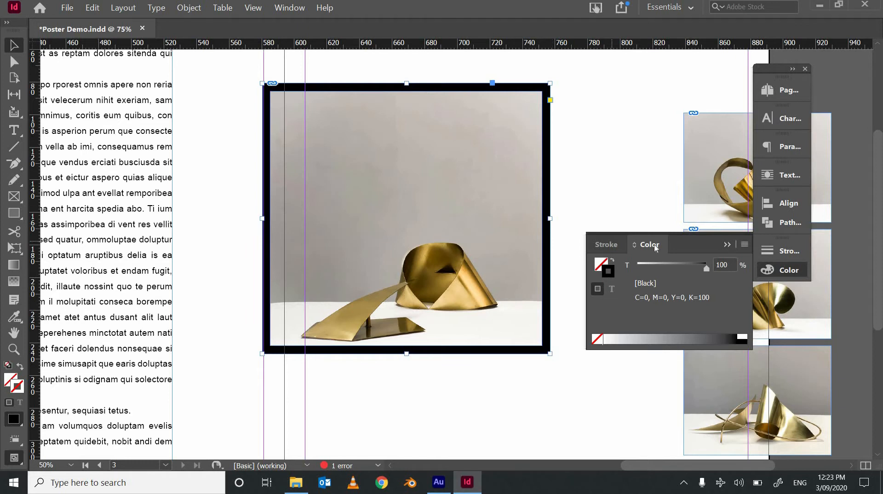
left_click(600, 264)
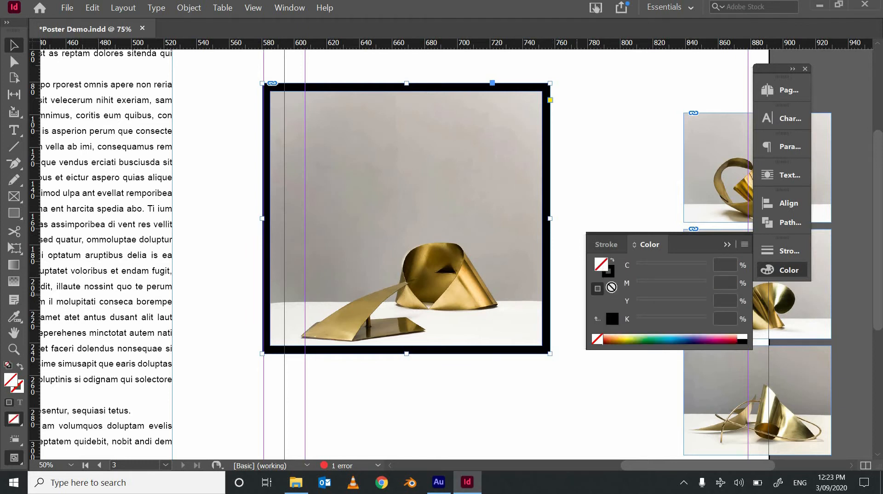
left_click(613, 276)
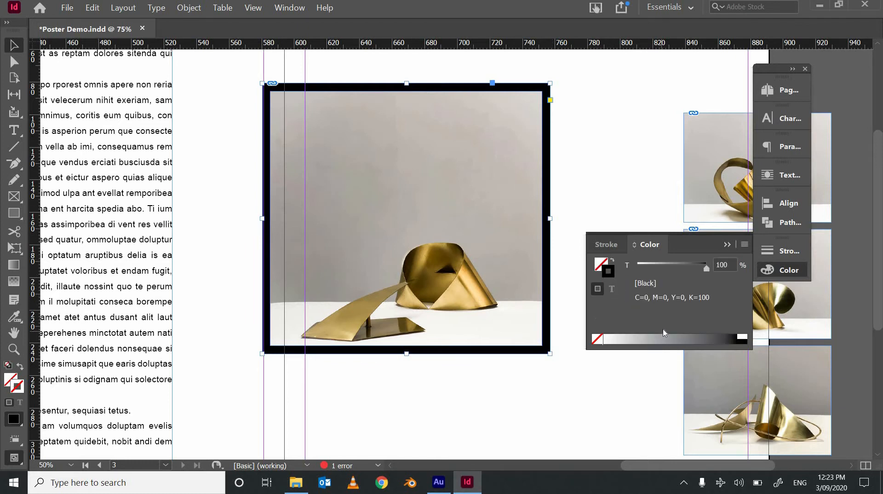
double_click(612, 272)
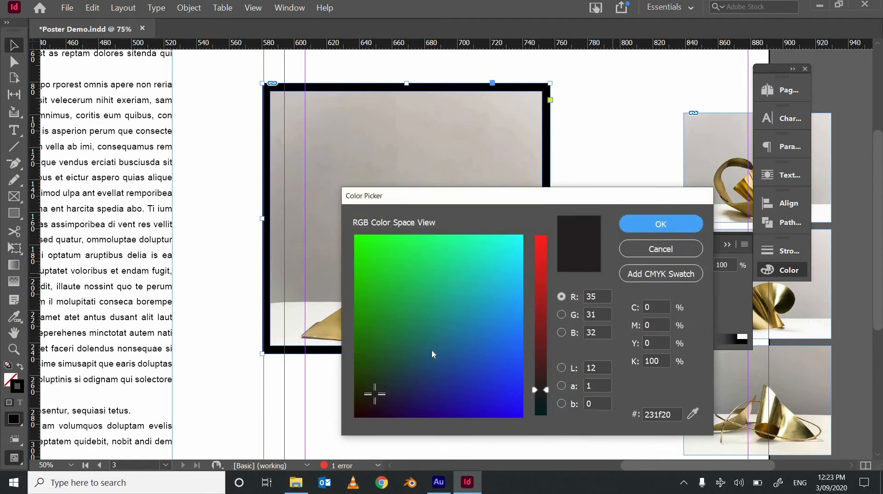
left_click(399, 359)
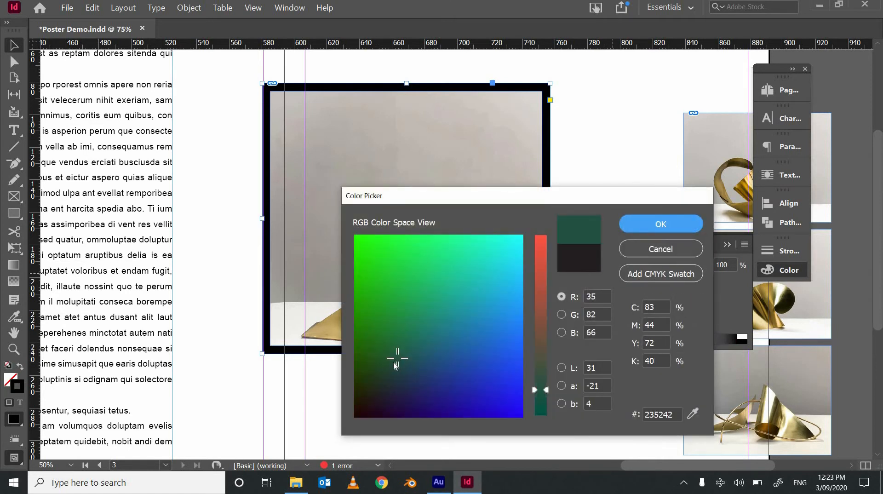
left_click_drag(398, 358, 420, 332)
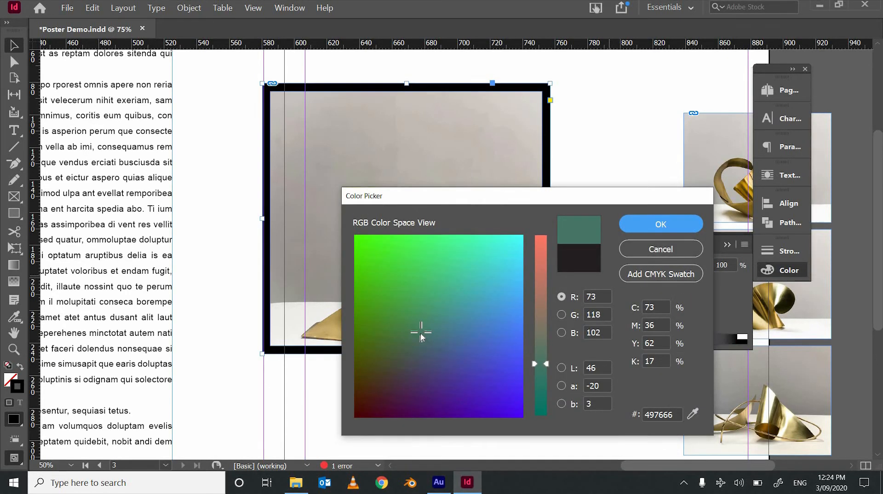
left_click(661, 224)
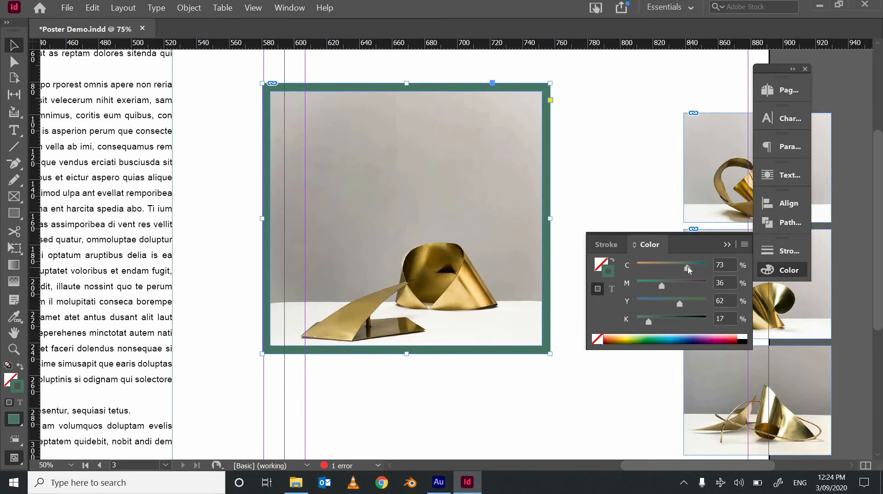
- Adjust the large image's stroke to a brighter green, with cyan at 82% and magenta at 28%, and deselect it
left_click_drag(661, 286, 655, 287)
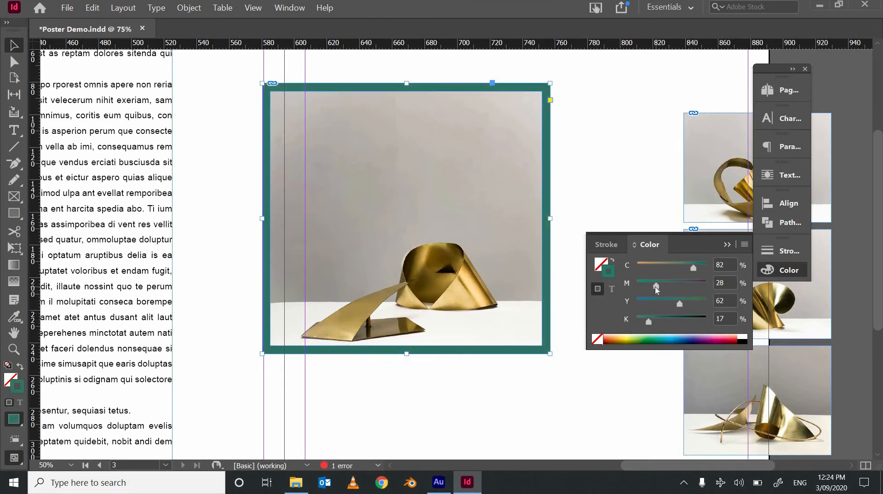
left_click(526, 360)
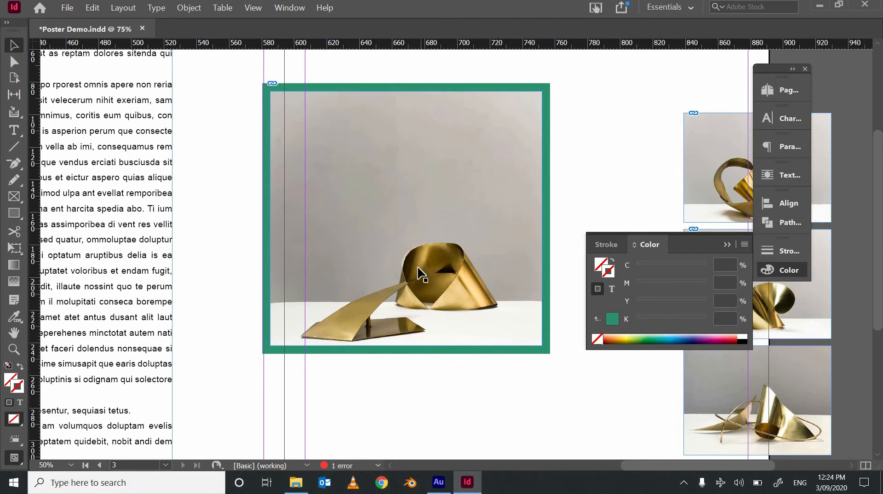
left_click_drag(414, 266, 504, 301)
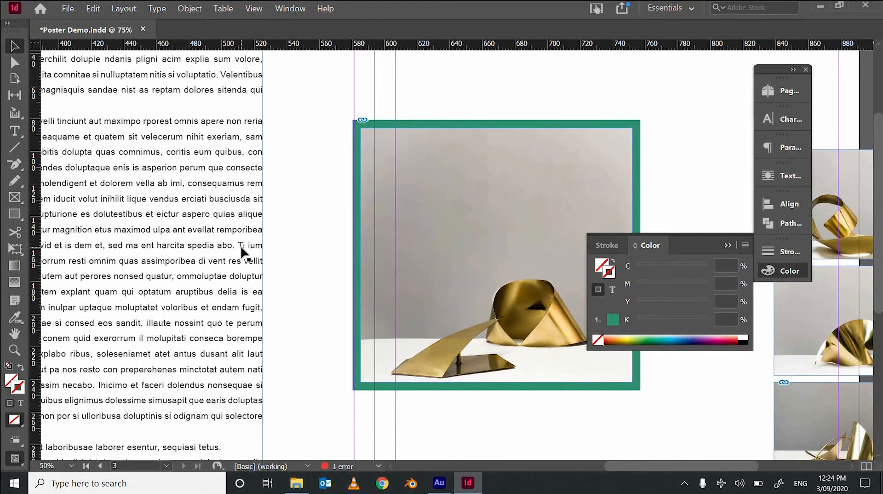
left_click(728, 244)
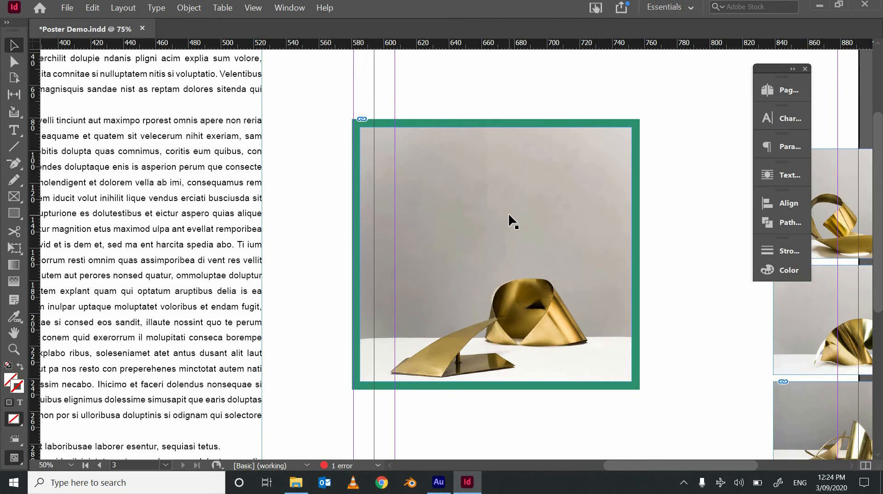
- Wrap text around the large image's bounding box with a linked 20 mm offset on all sides
left_click(480, 282)
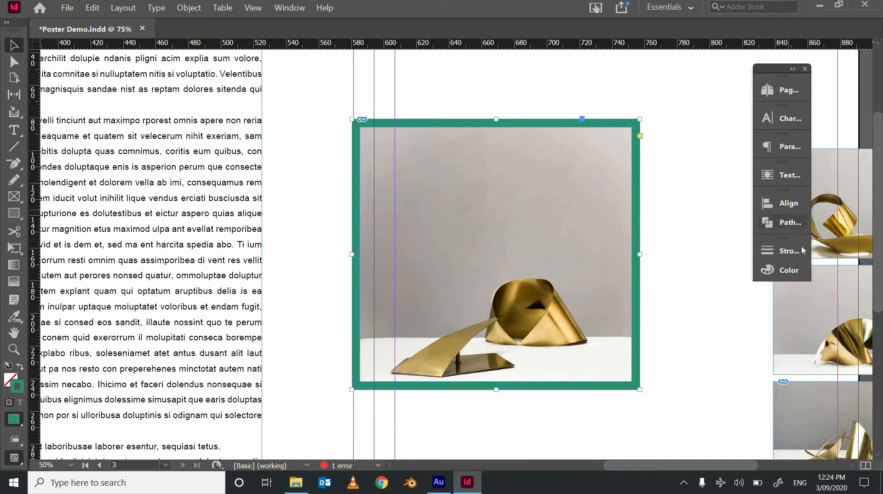
left_click(790, 176)
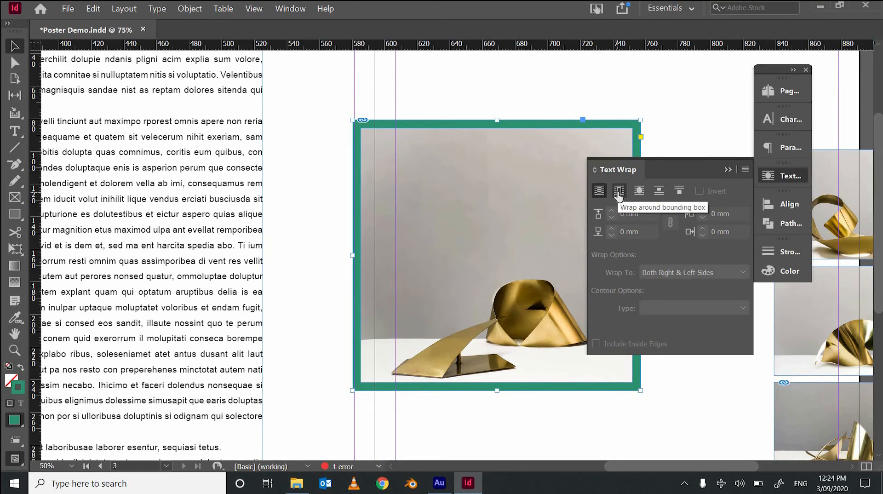
left_click(619, 190)
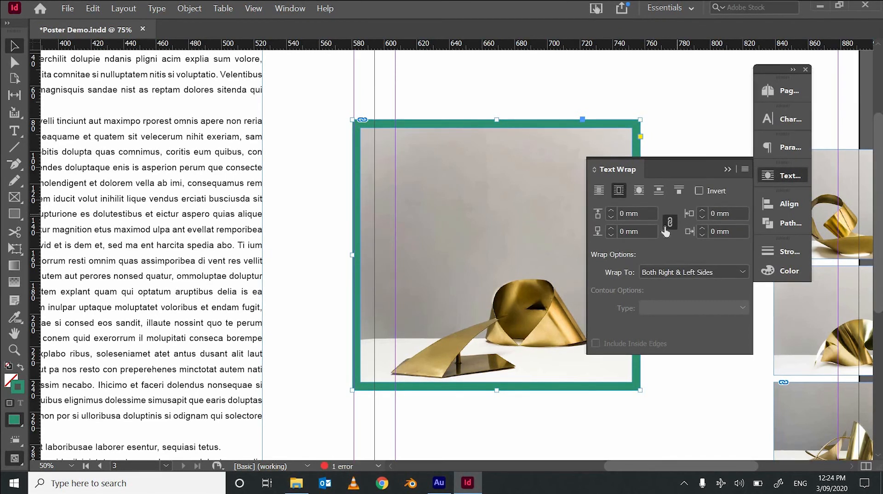
left_click(611, 210)
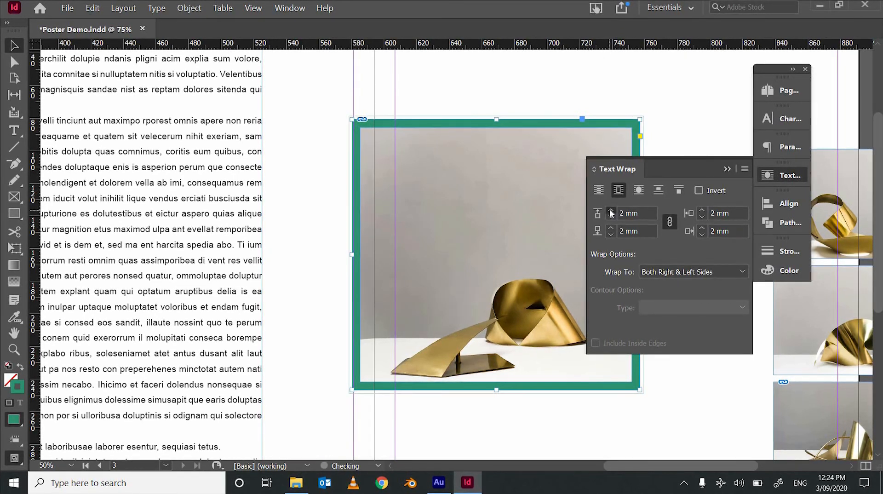
left_click(611, 210)
left_click(611, 211)
left_click(610, 210)
left_click(610, 210)
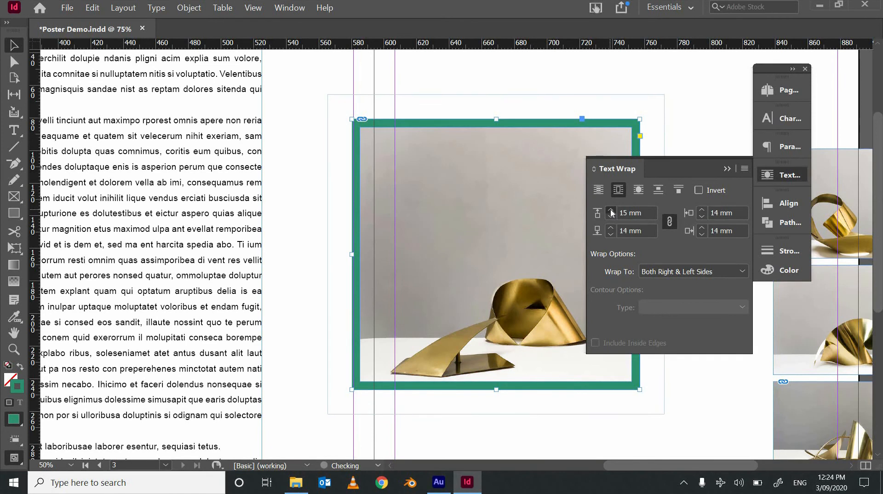
left_click(611, 210)
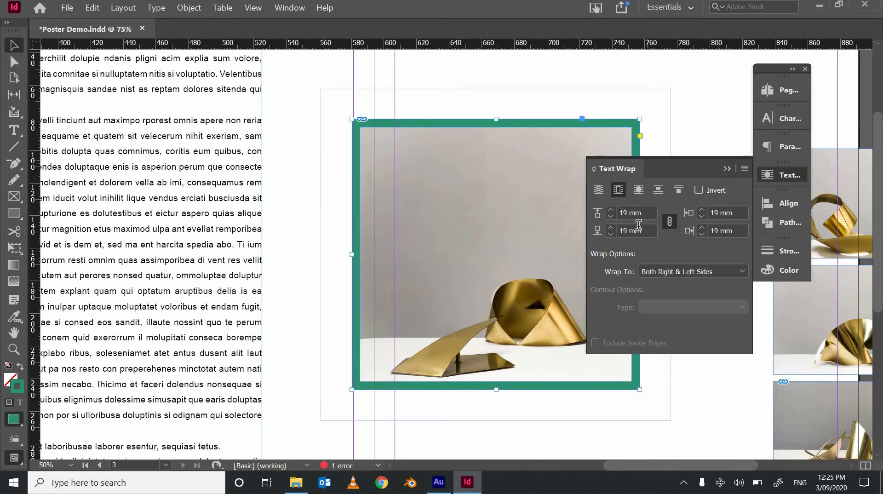
left_click(610, 210)
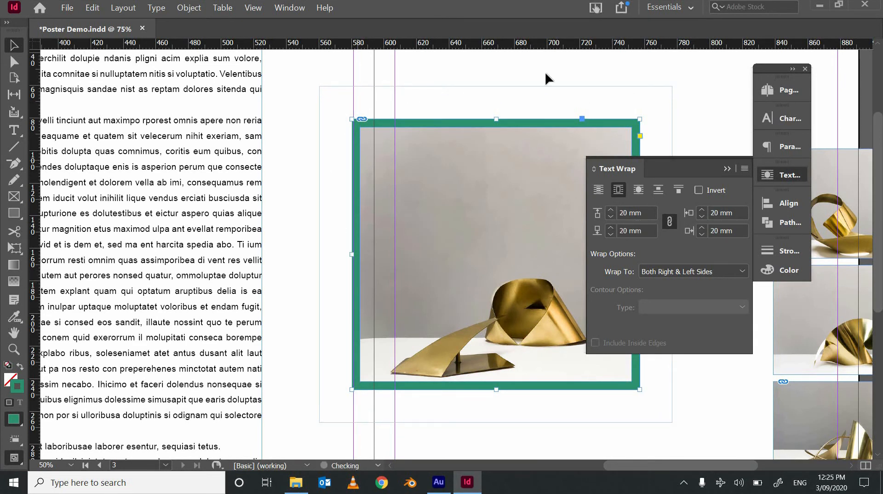
left_click(728, 168)
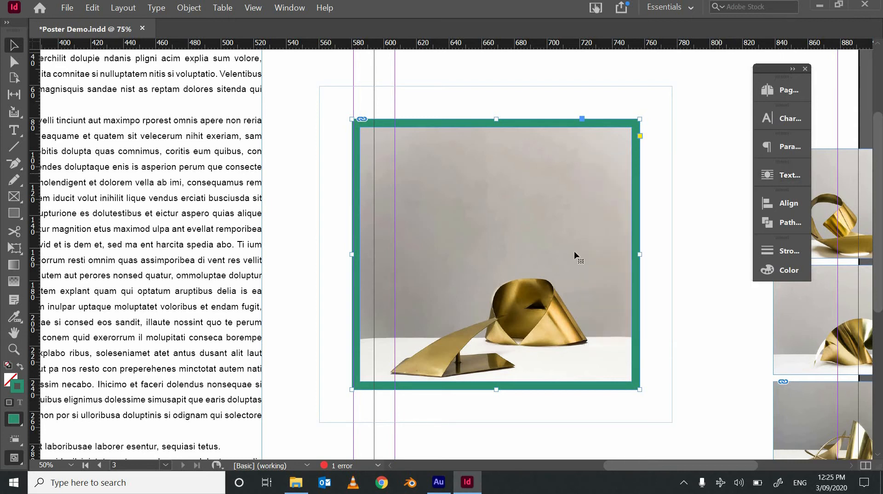
- Move the large green-framed image over the body text column so the text wraps around it
left_click_drag(571, 257, 416, 246)
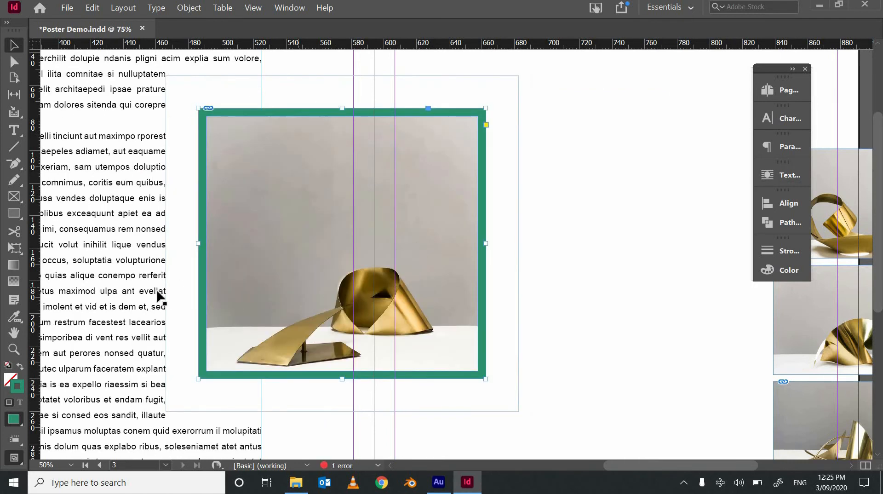
left_click_drag(229, 259, 183, 256)
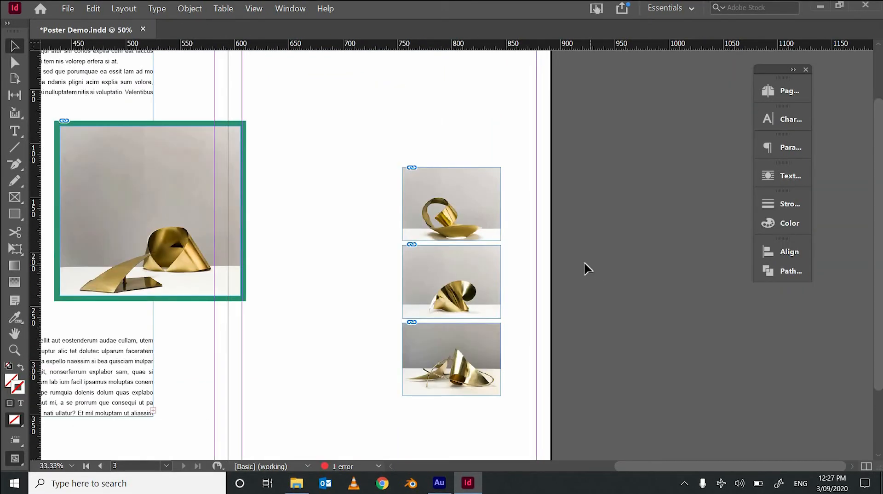
- Move the uppermost small image up the page and distribute all three small images evenly by their vertical centers
left_click(790, 253)
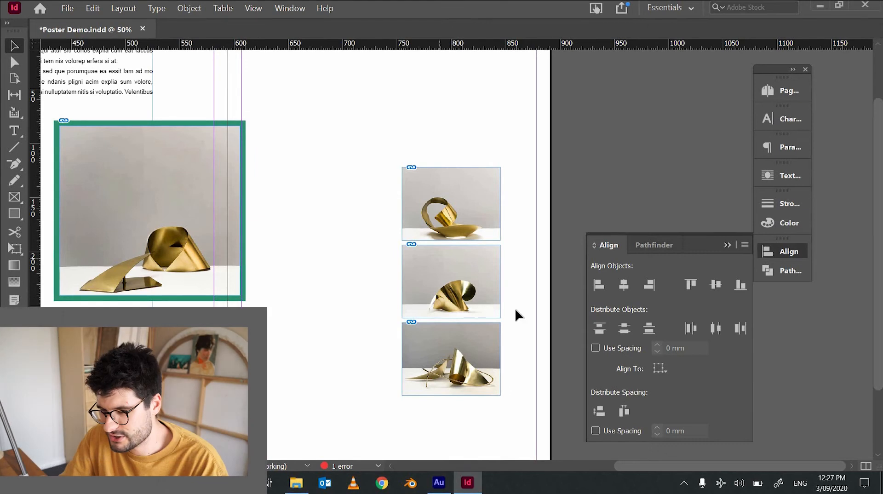
left_click(494, 224)
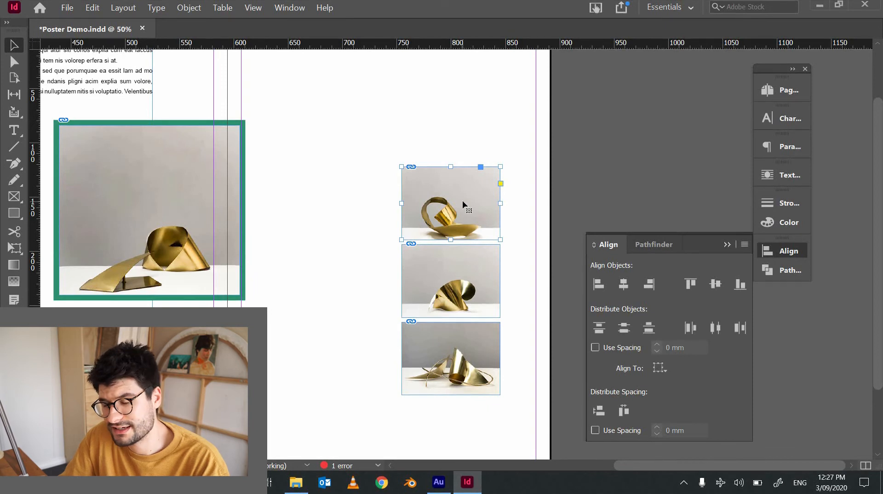
left_click_drag(463, 204, 462, 104)
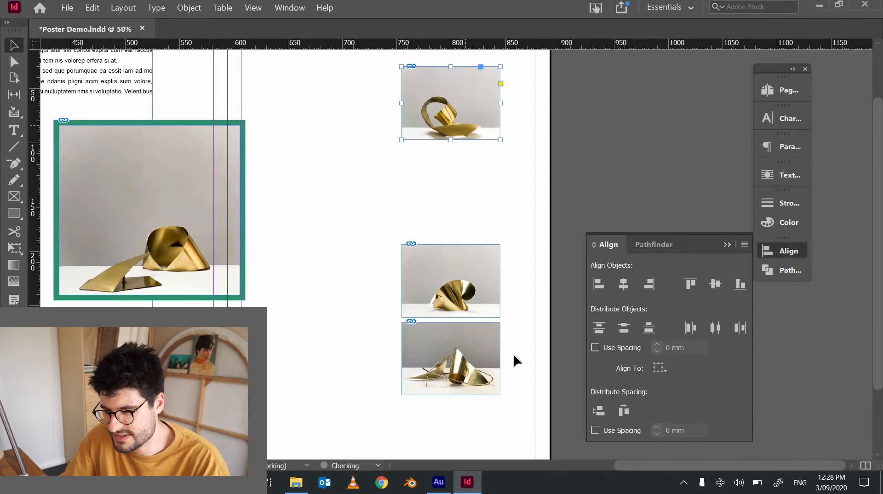
left_click_drag(484, 184, 443, 91)
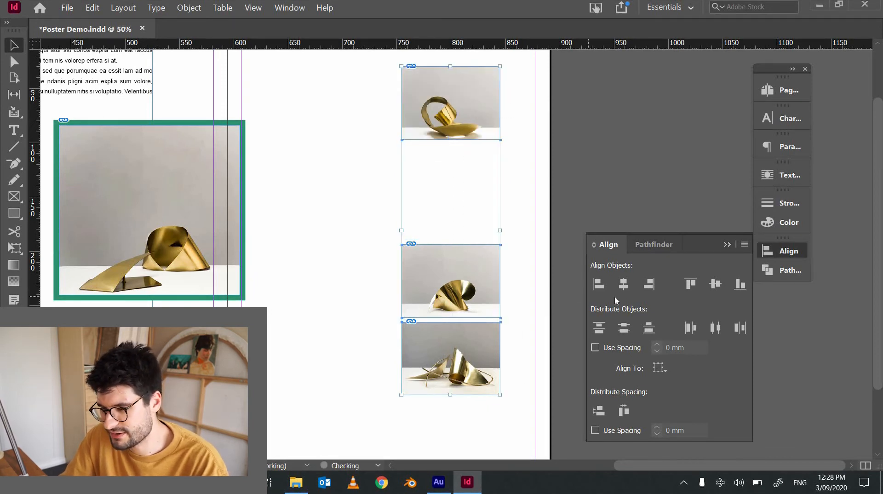
left_click(624, 329)
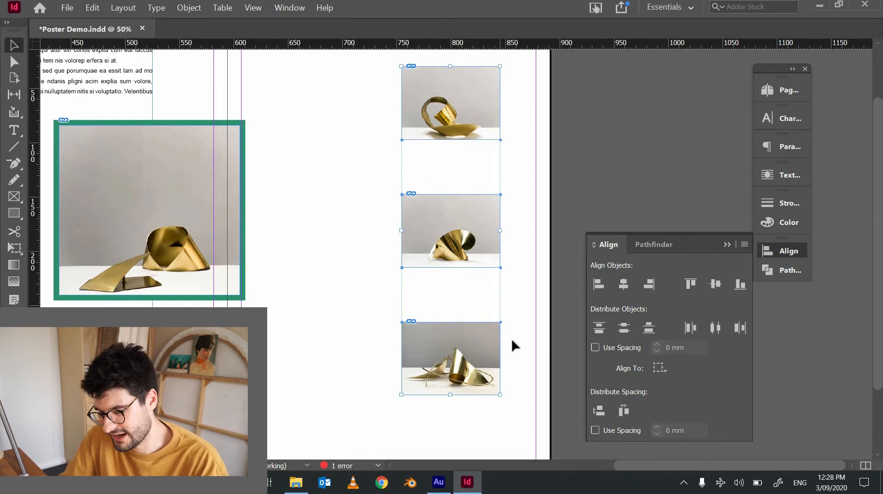
- Set alignment of the three small images to the page and center them horizontally on page three
left_click_drag(518, 358, 345, 105)
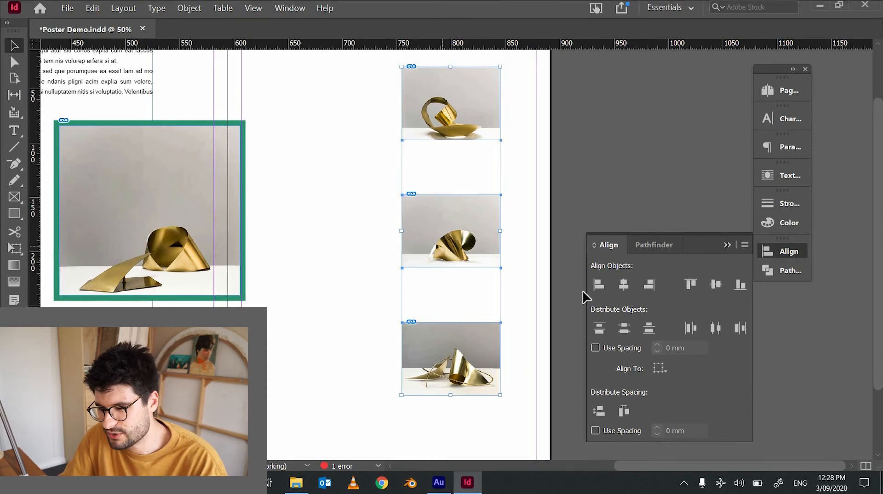
left_click(661, 371)
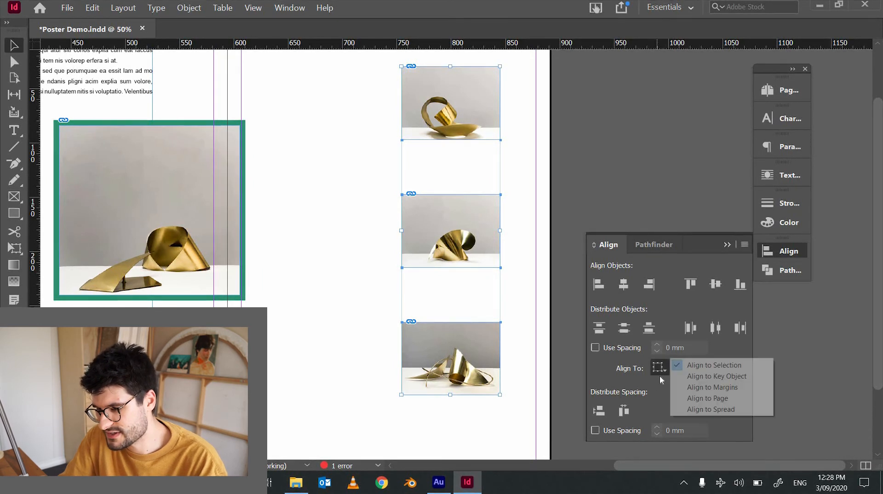
left_click(701, 398)
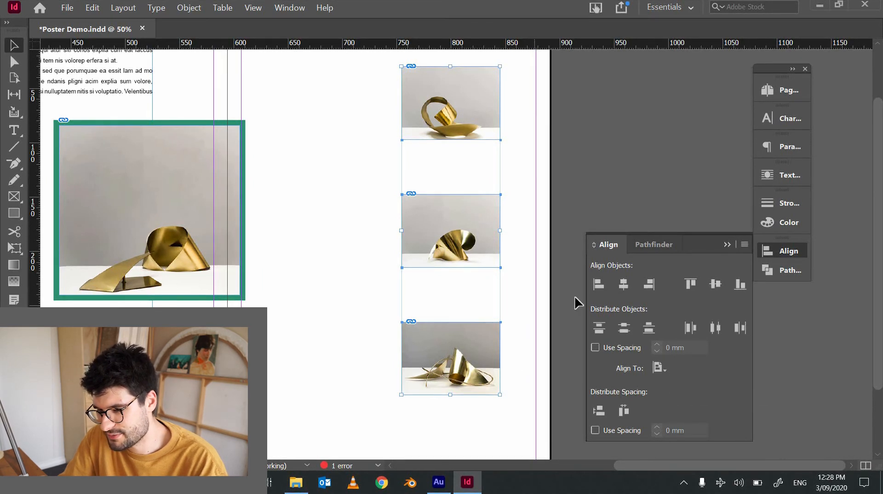
left_click(624, 285)
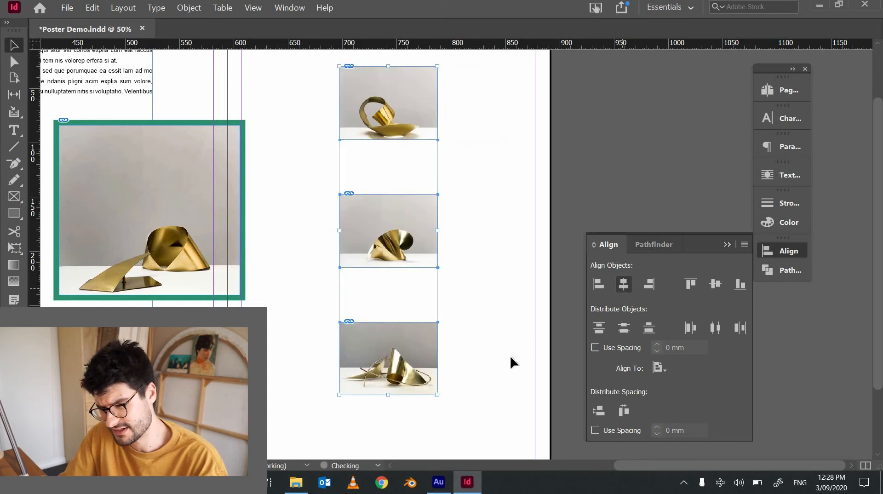
key("ctrl+minus")
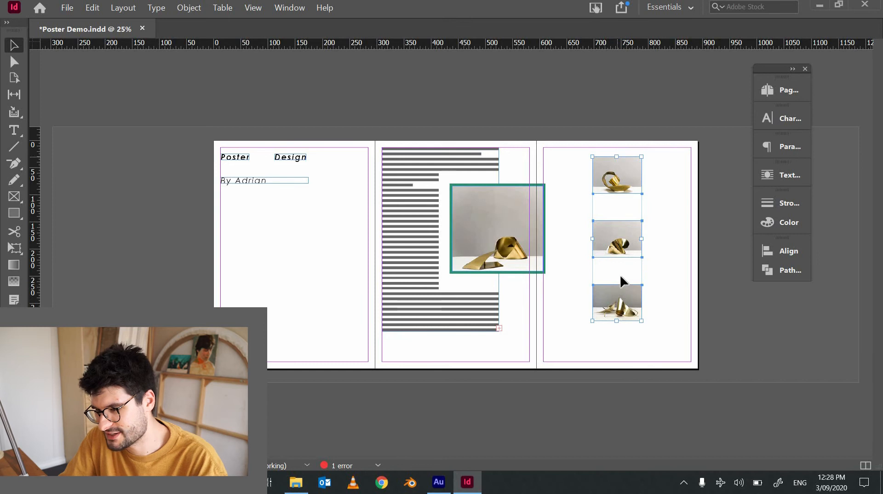
- Give the three small images a 14 pt stroke in the large image's green, aligned to the outside of their frames
key("ctrl+equal")
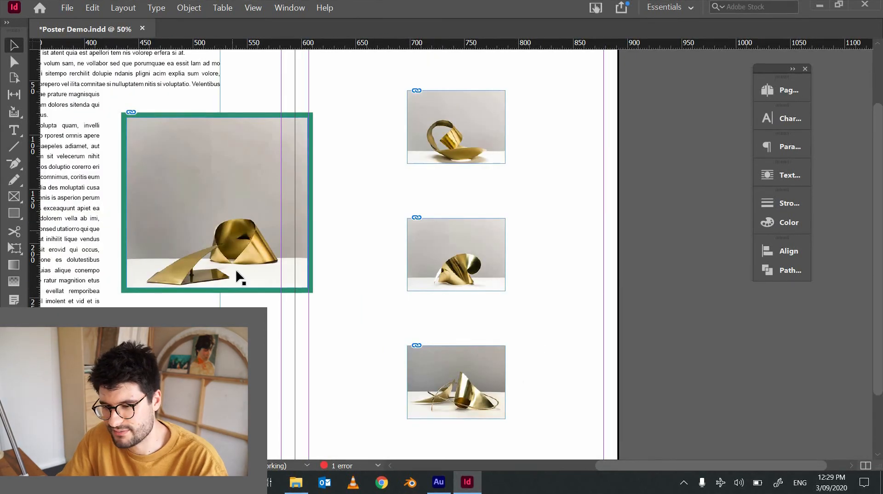
left_click_drag(557, 391, 420, 113)
left_click(789, 223)
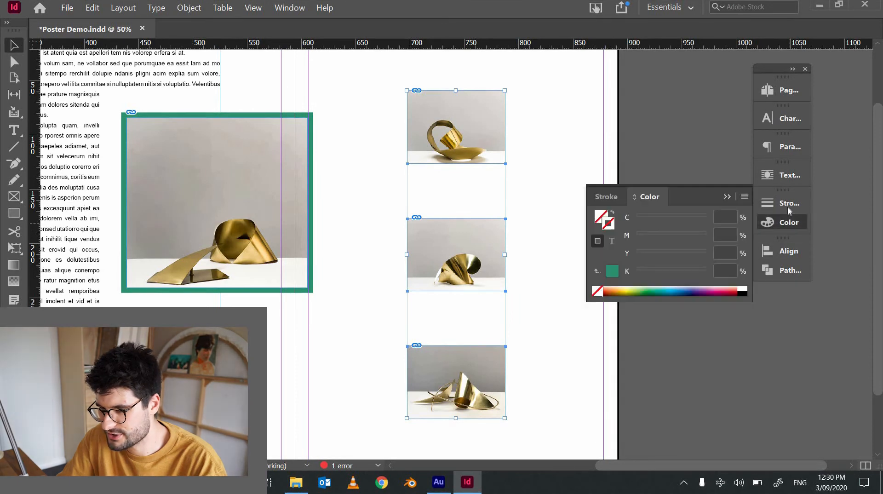
left_click(787, 204)
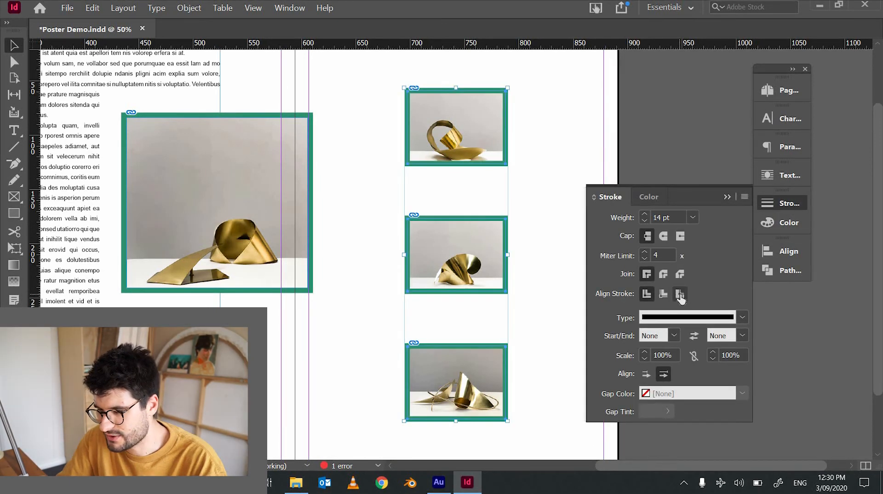
left_click(680, 296)
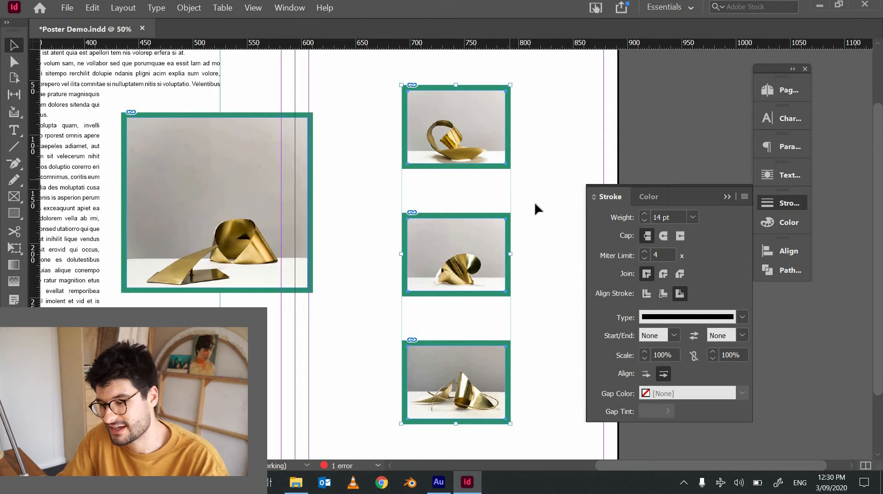
- Recolor the three small images' strokes from the color spectrum: yellow for the upper, pink for the middle, blue for the lower
left_click(490, 166)
left_click(781, 228)
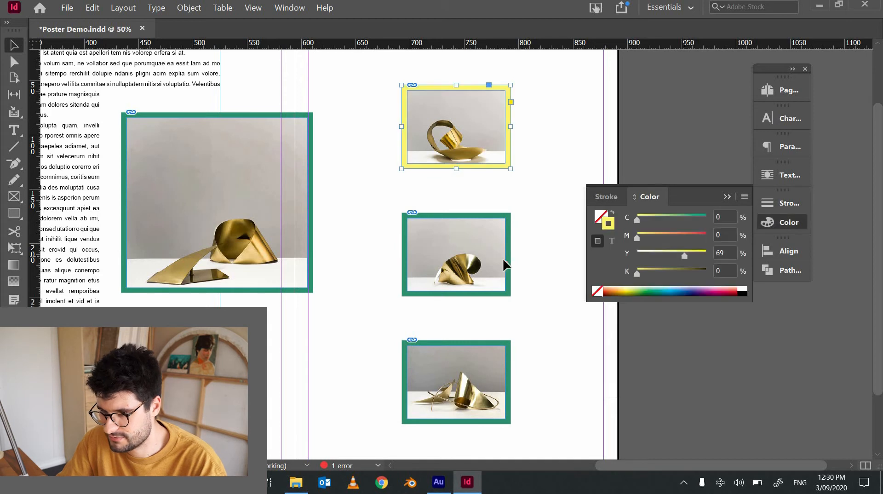
left_click(506, 272)
left_click(663, 287)
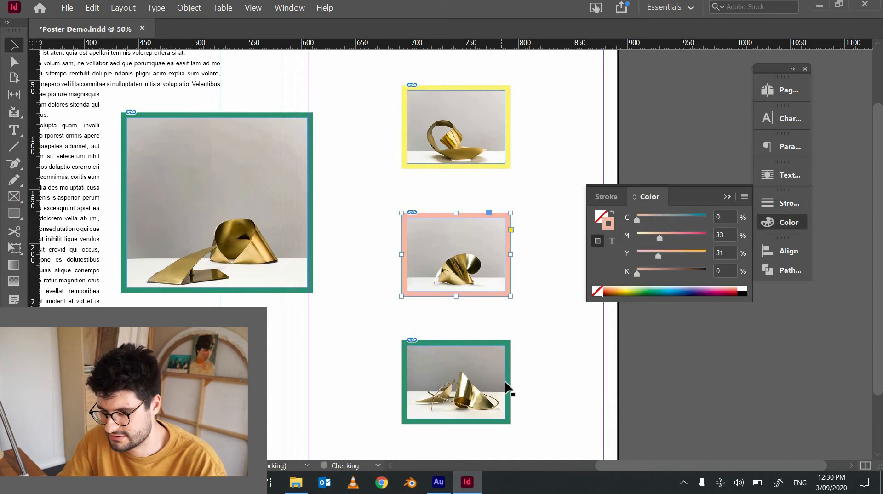
left_click(508, 387)
left_click(682, 290)
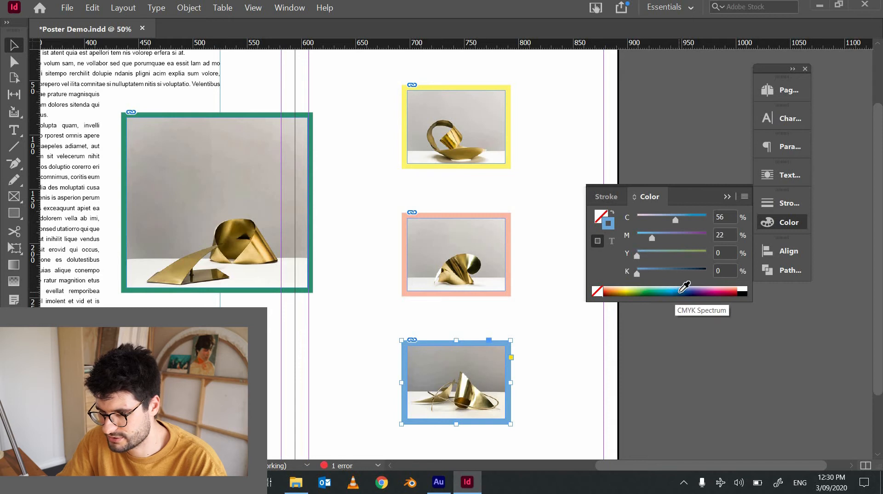
left_click(683, 286)
- Move the large green-framed image across the fold between pages one and two, then enlarge it
scroll(539, 350, "left", 5)
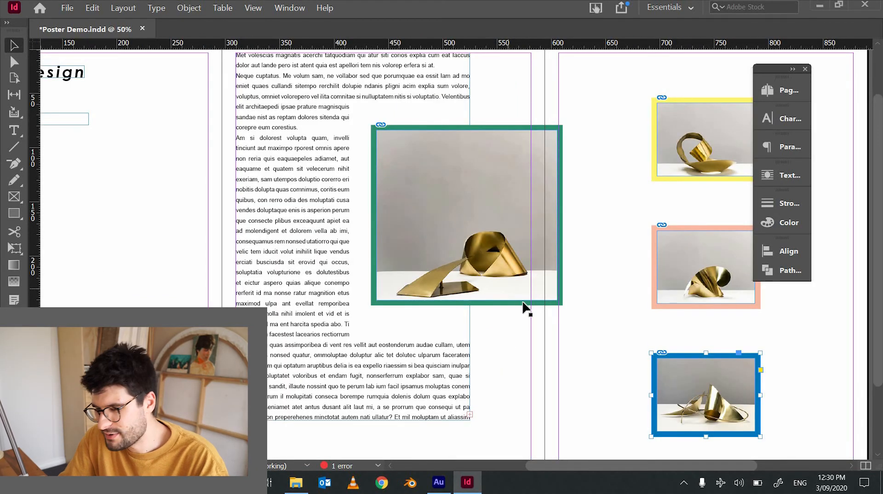
left_click_drag(385, 289, 437, 320)
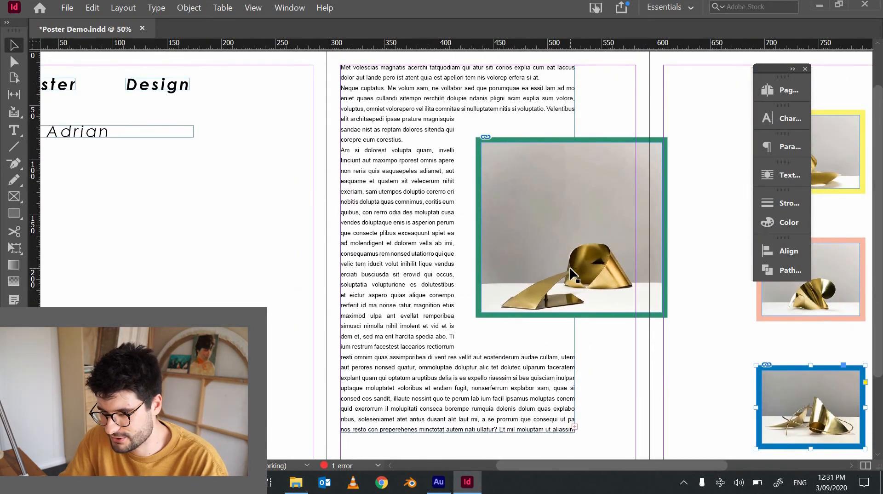
left_click_drag(571, 274, 363, 382)
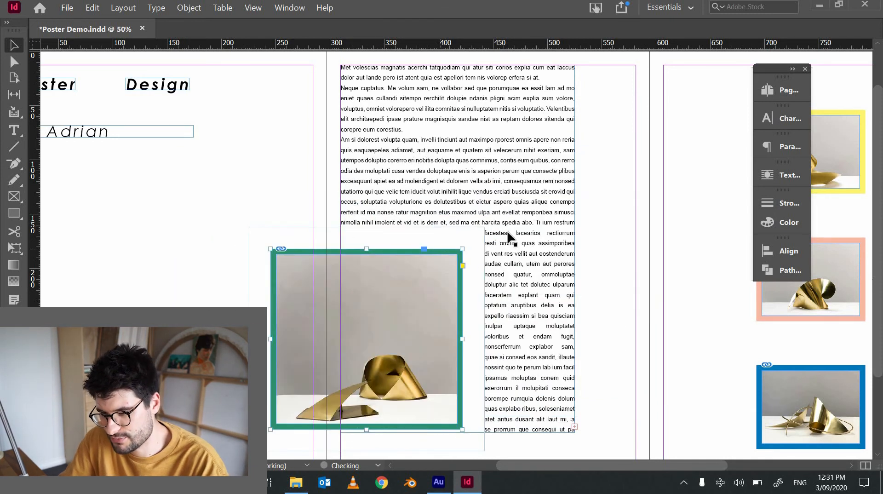
left_click_drag(472, 237, 482, 231)
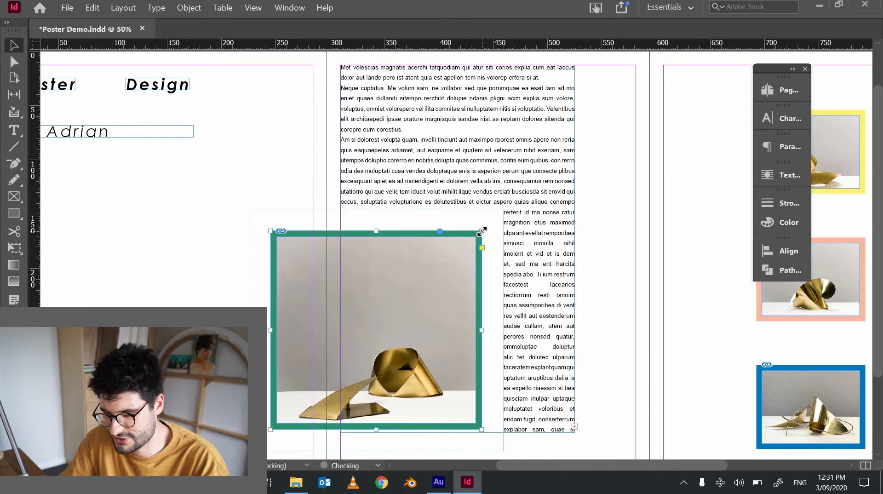
- Shift page two's body text column toward the outer page margin near page three and place a copy of it on page one
left_click_drag(531, 174, 581, 183)
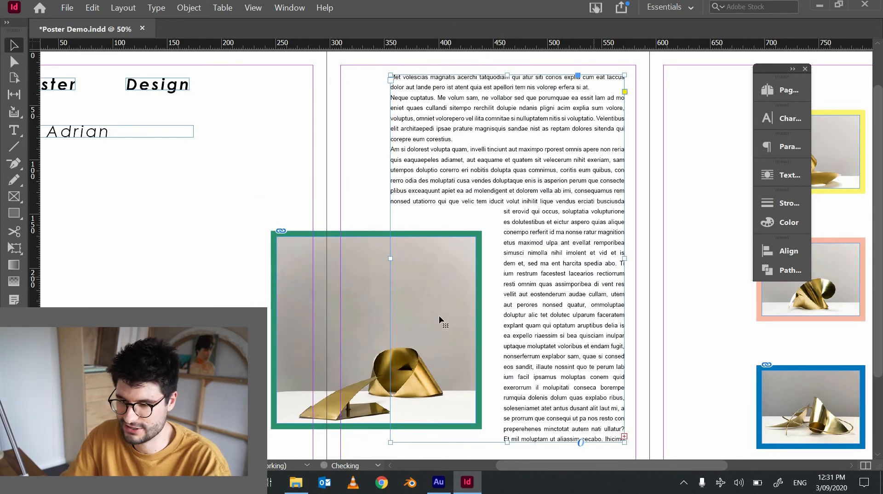
left_click_drag(461, 316, 485, 299)
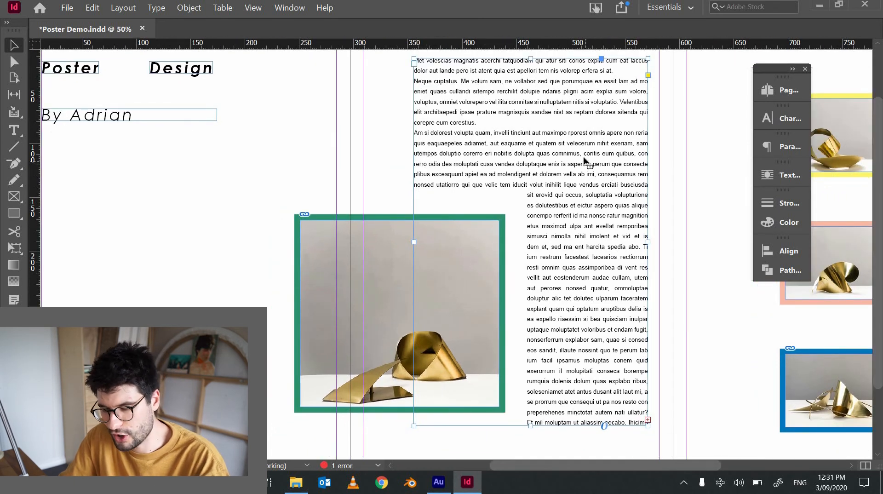
left_click_drag(585, 154, 282, 299)
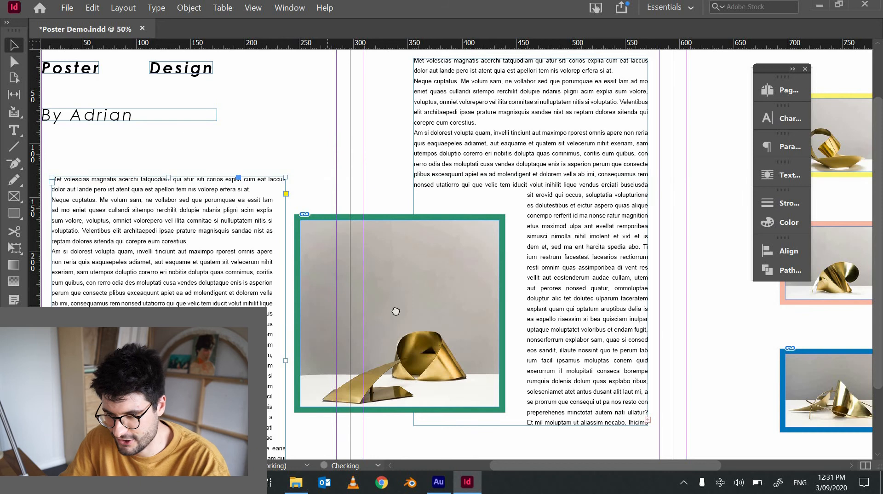
- Move the three small images together against page three's outer margin
left_click_drag(394, 311, 548, 268)
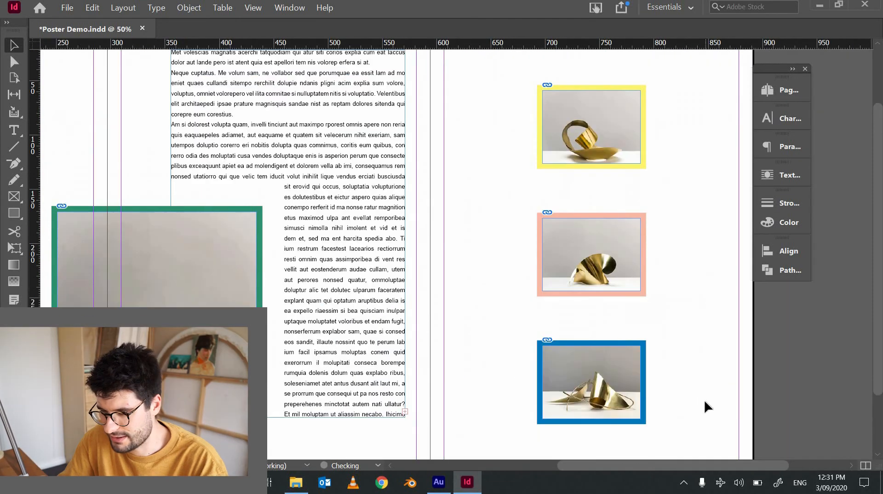
left_click_drag(705, 400, 593, 112)
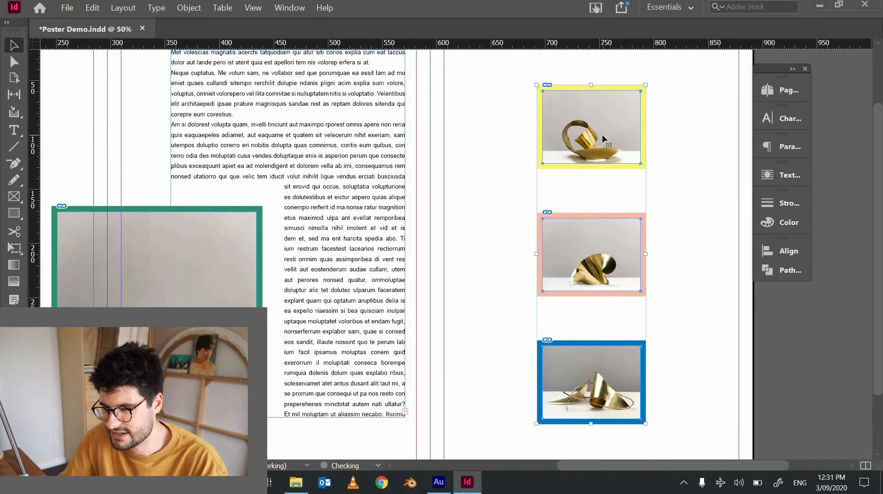
left_click_drag(607, 141, 694, 136)
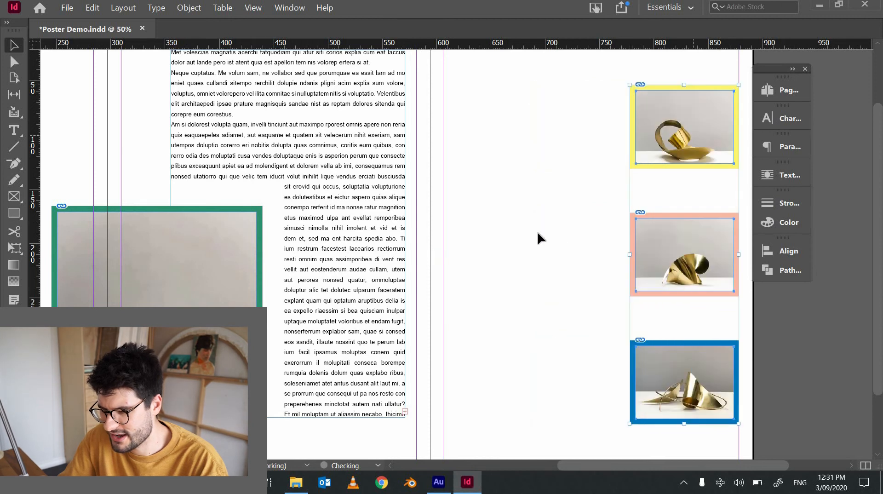
- Copy the body text frame to page three, shrink it to a small block, and place one copy beside each small image
left_click_drag(569, 247, 606, 261)
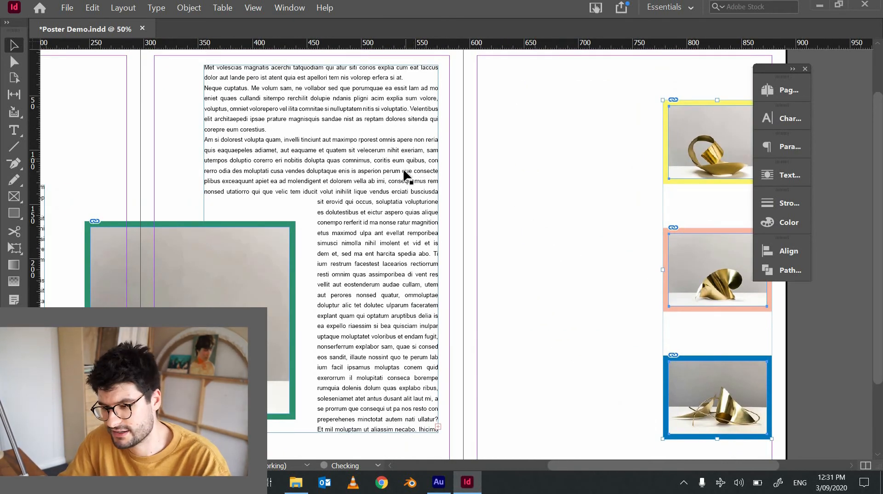
left_click_drag(401, 163, 563, 192)
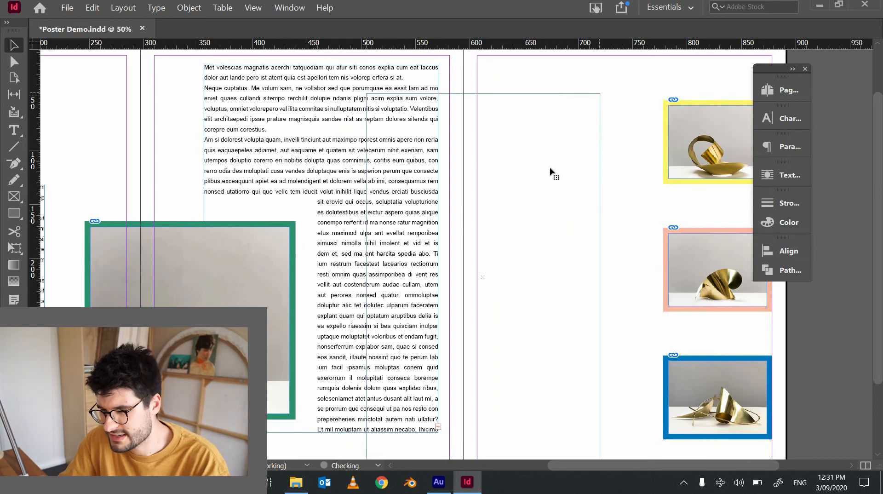
left_click_drag(594, 122, 496, 384)
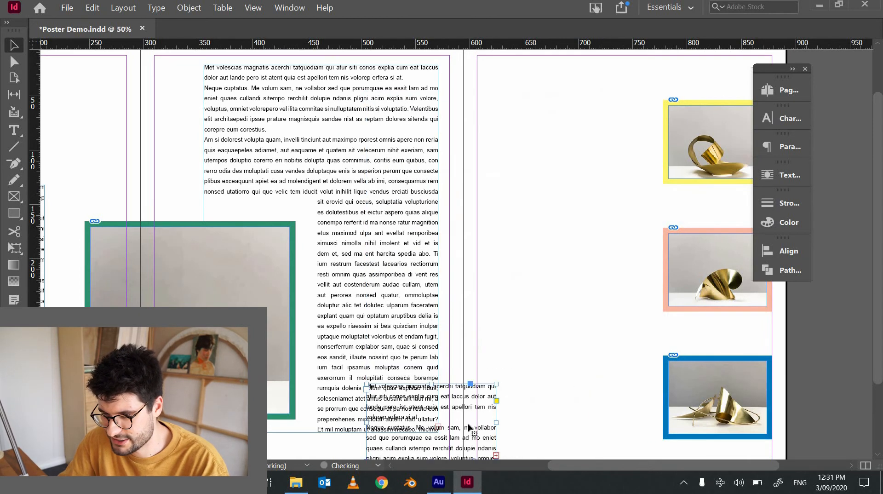
left_click_drag(468, 424, 580, 282)
left_click_drag(568, 321, 564, 403)
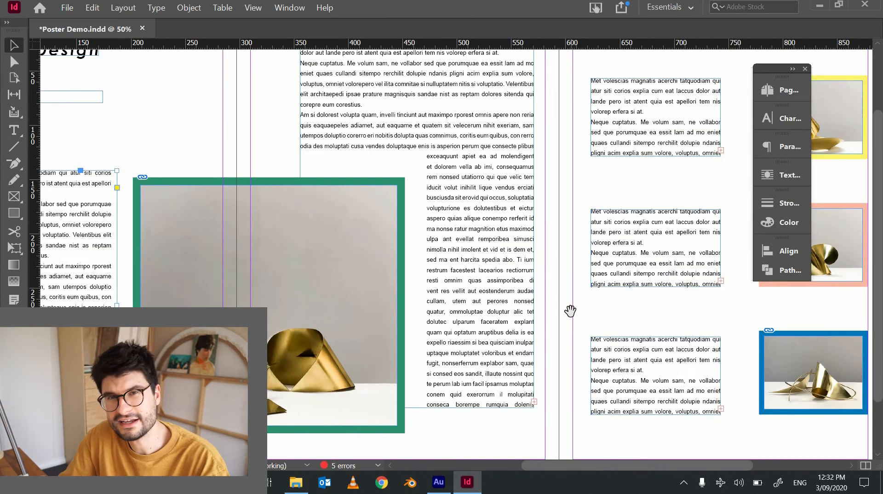
- Draw a horizontal line about 143 mm long between the byline and body text on page one, starting at the margin
left_click_drag(570, 311, 725, 396)
left_click_drag(308, 311, 556, 327)
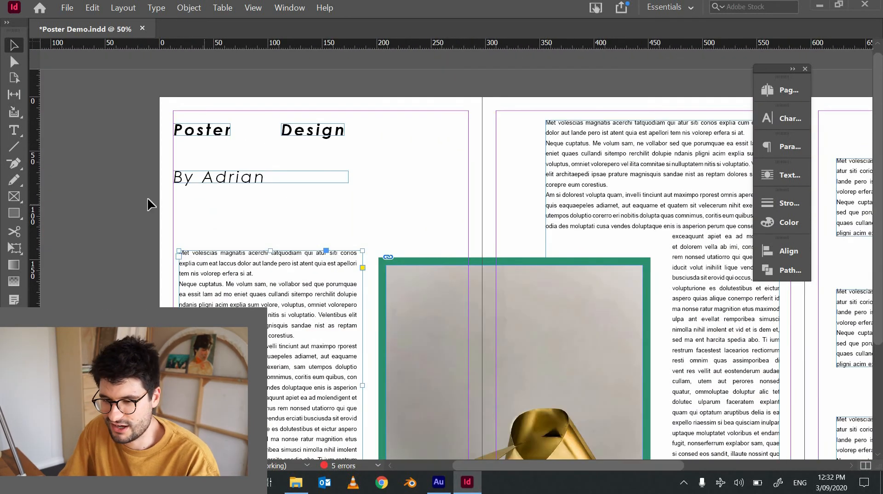
left_click(10, 149)
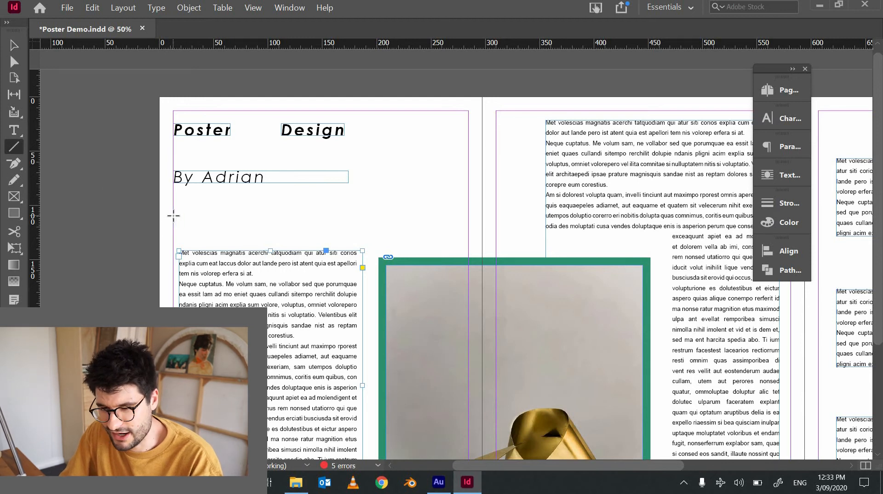
left_click_drag(174, 215, 412, 216)
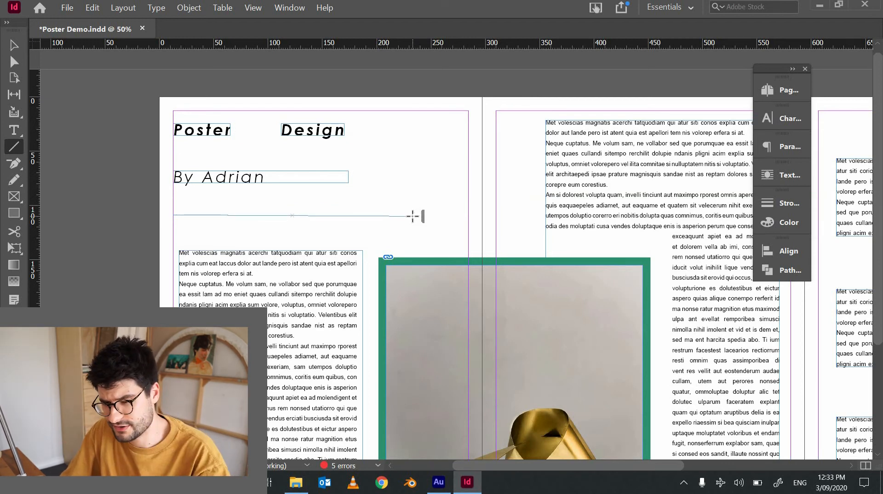
left_click_drag(412, 215, 329, 217)
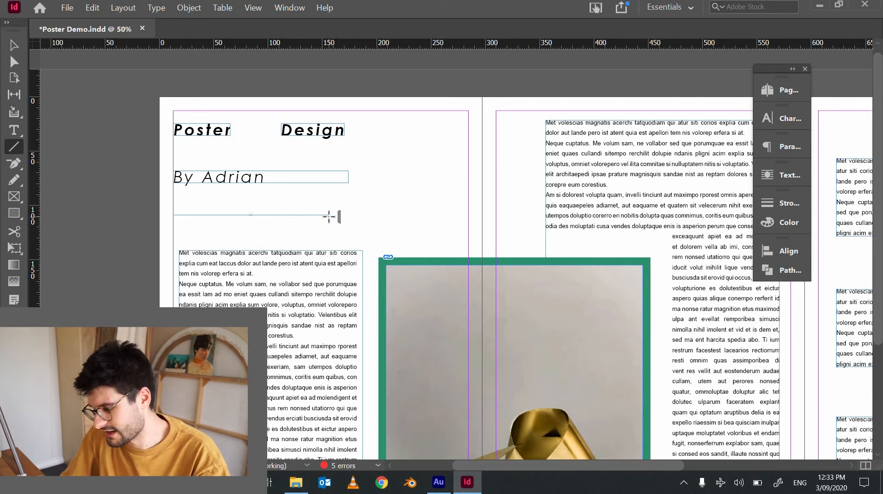
left_click_drag(328, 217, 329, 217)
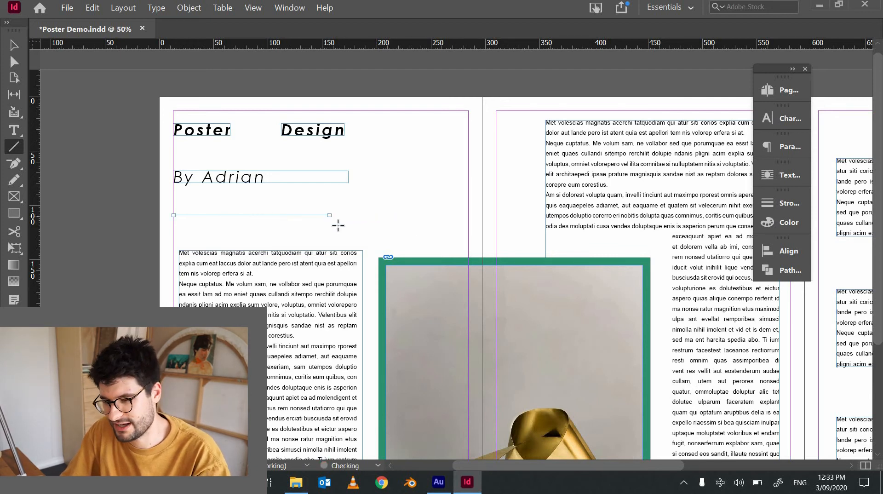
- Give the line under the byline a 1 pt stroke of type Dashed (4 and 4)
key("ctrl+1")
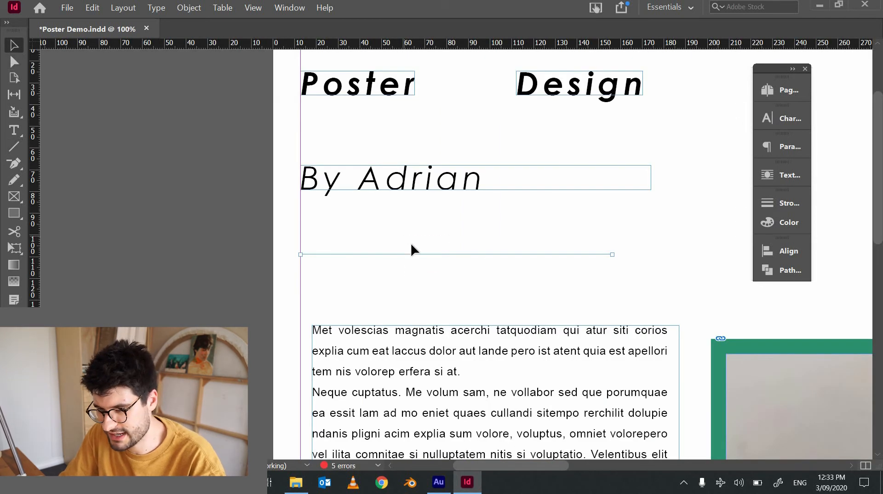
left_click_drag(570, 287, 538, 288)
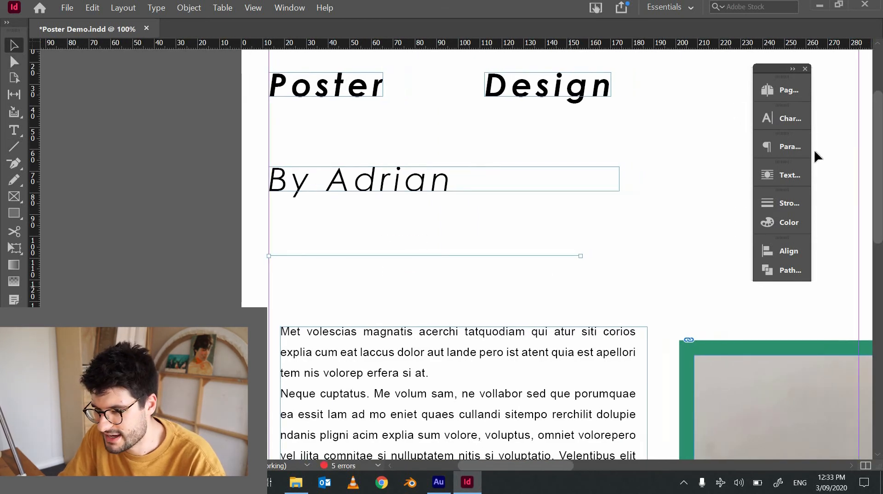
left_click(790, 203)
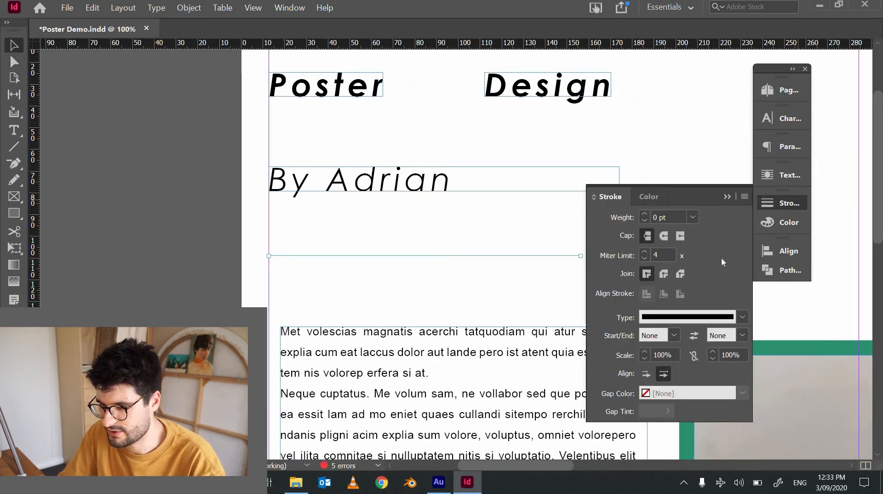
left_click(645, 214)
left_click(644, 213)
left_click(645, 220)
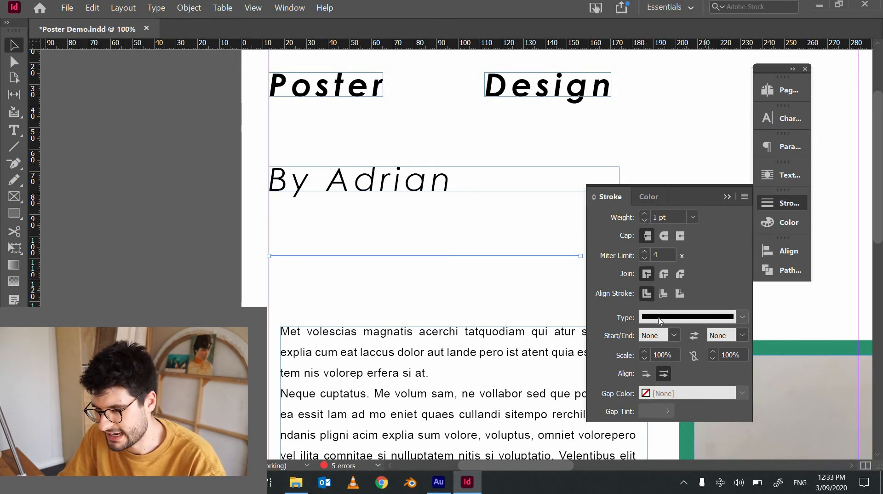
left_click(742, 317)
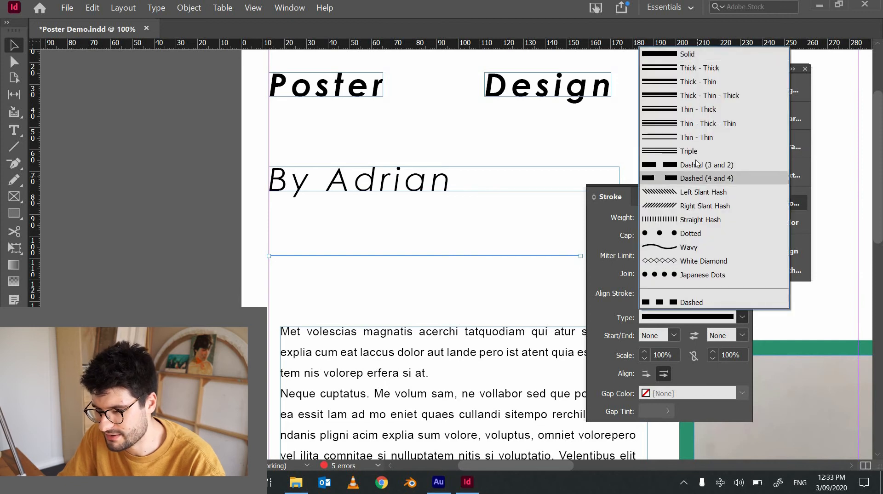
left_click(709, 179)
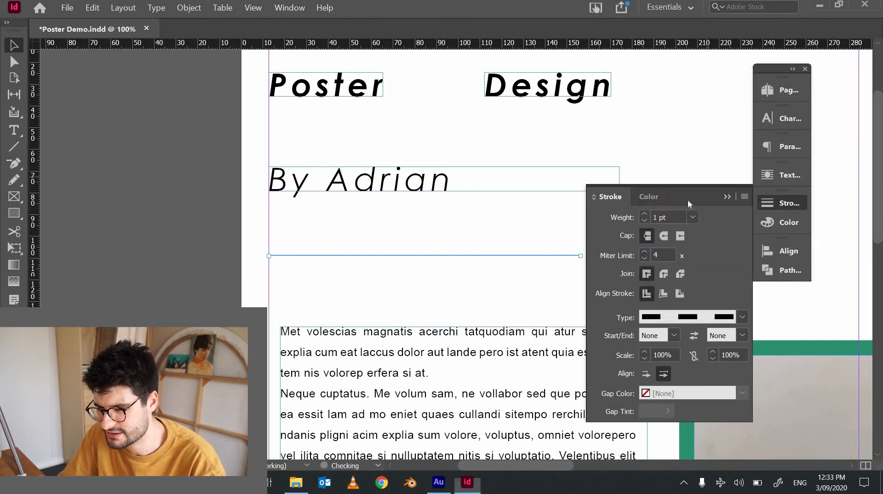
left_click(605, 286)
- Copy the dashed line onto page three as dividers between the three image and text rows
mouse_move(616, 297)
left_mouse_down()
mouse_move(506, 273)
mouse_move(199, 243)
left_mouse_up()
scroll(94, 210, "down", 2)
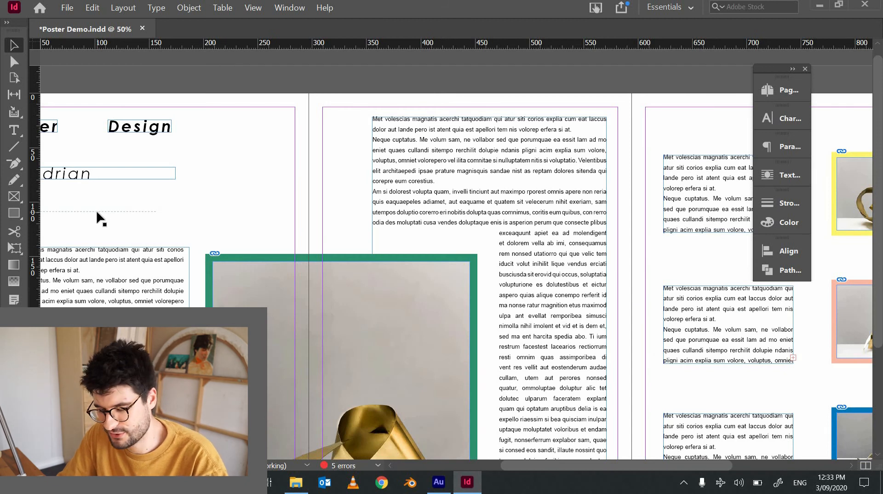
left_click_drag(97, 211, 840, 262)
left_click_drag(540, 209, 540, 337)
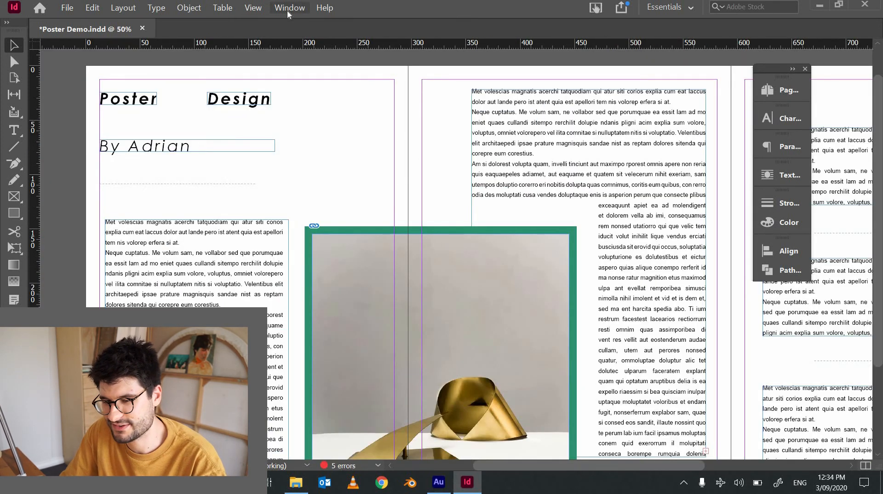
- Set the screen mode to Preview and review the spread without guides and frame edges
left_click(253, 8)
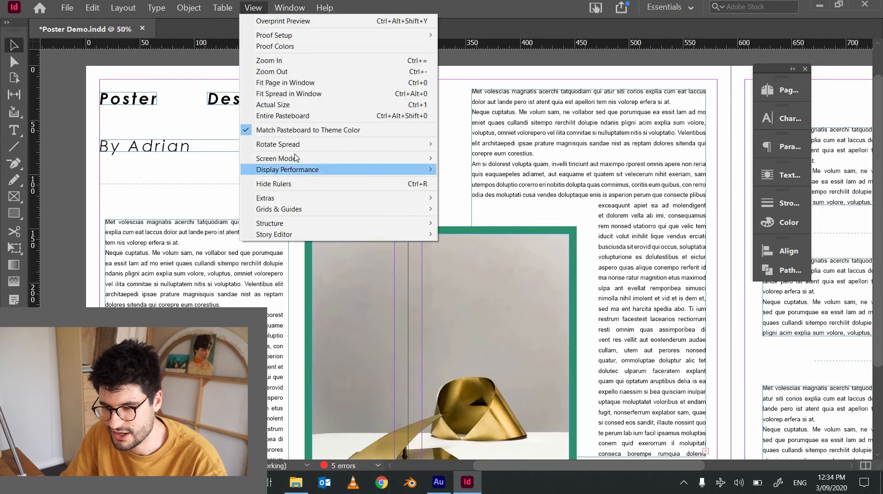
mouse_move(276, 158)
left_click(481, 170)
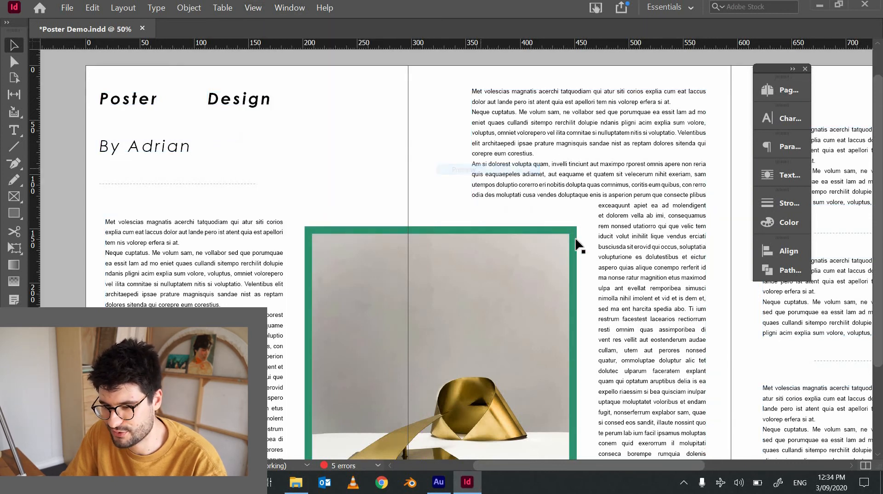
left_click_drag(514, 288, 465, 270)
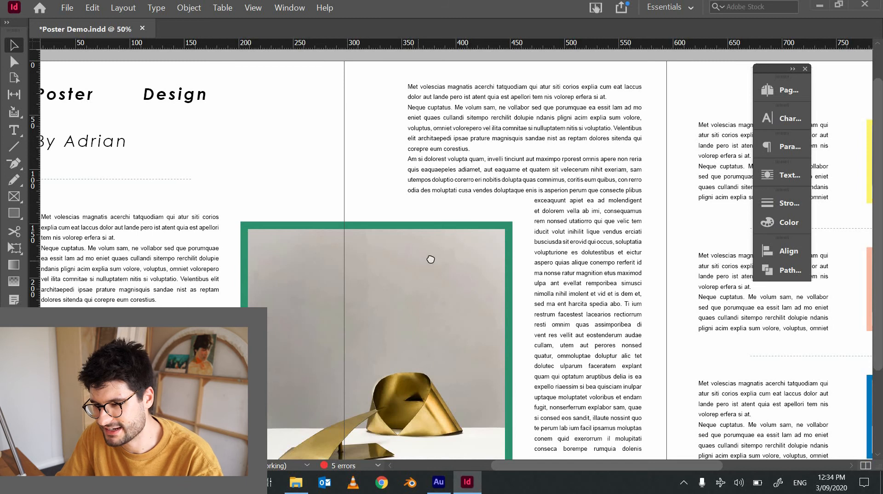
left_click_drag(430, 258, 473, 248)
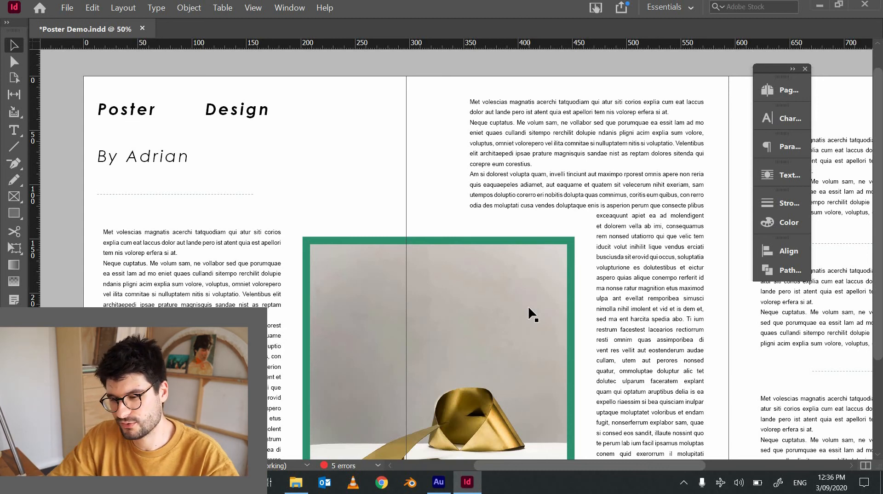
- Show the Layers panel, dock it with Links beneath Pathfinder in the floating panel group, and close the leftover Properties group
left_click(297, 10)
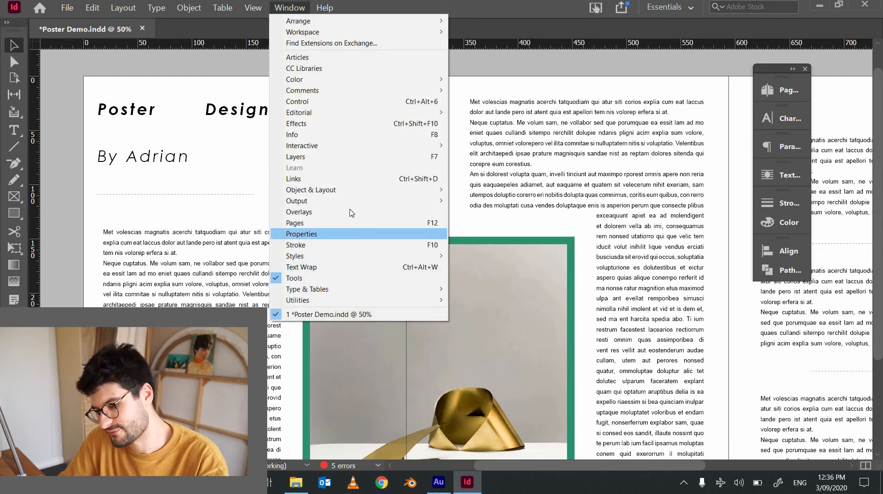
left_click(359, 159)
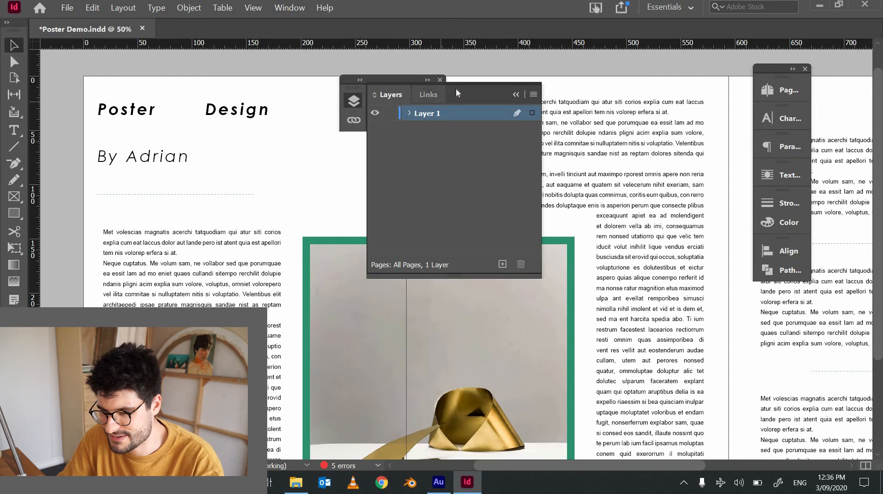
left_click_drag(456, 93, 766, 292)
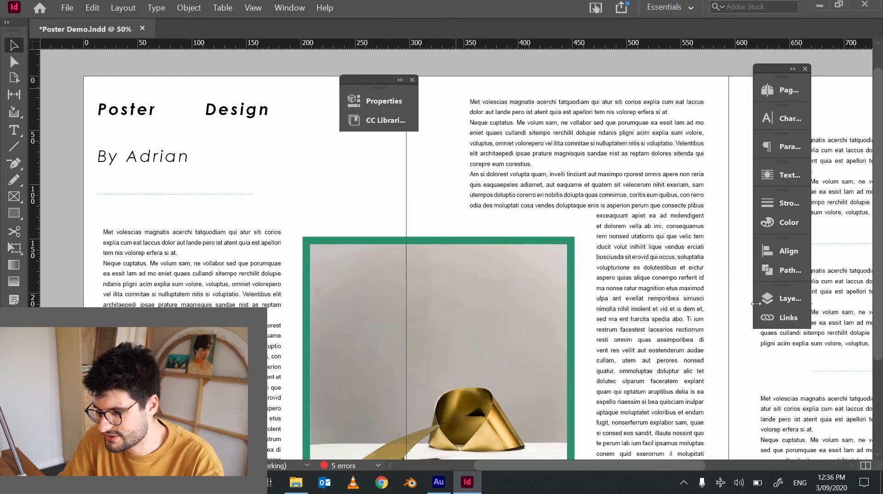
left_click(412, 80)
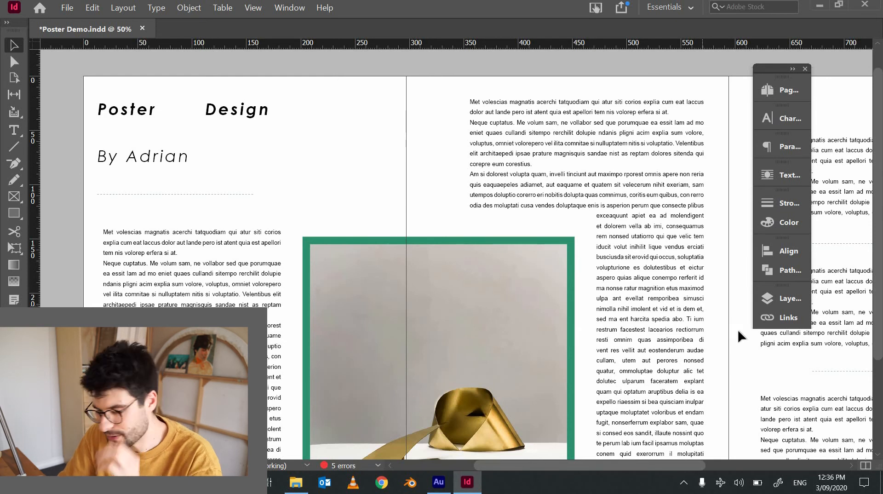
- Toggle the visibility of Layer 1 off and back on to check what it holds
left_click(784, 299)
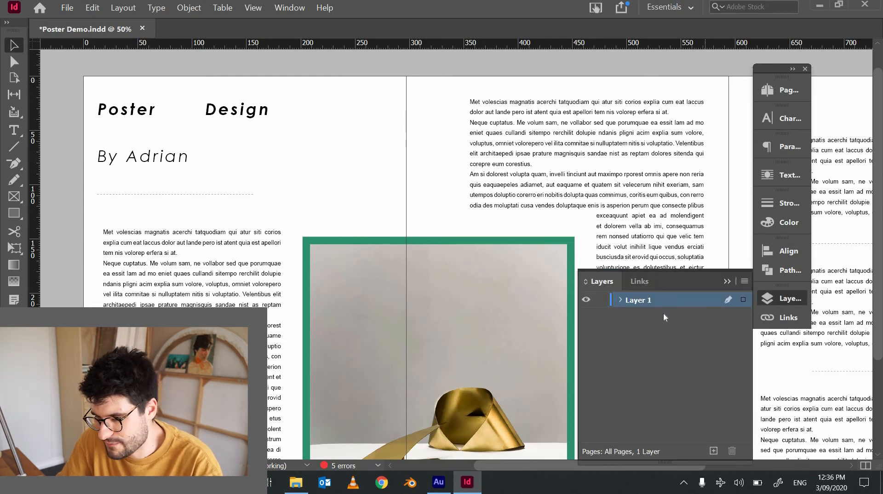
left_click(586, 301)
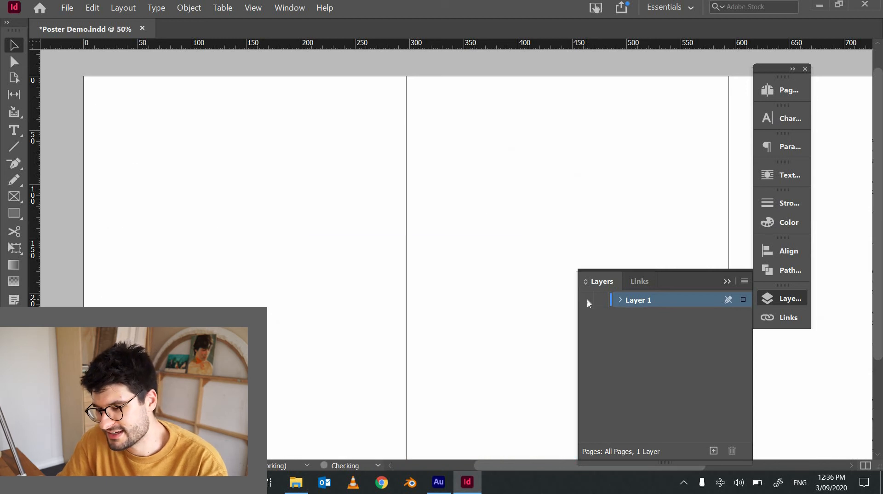
left_click(586, 301)
left_click(586, 301)
left_click(587, 301)
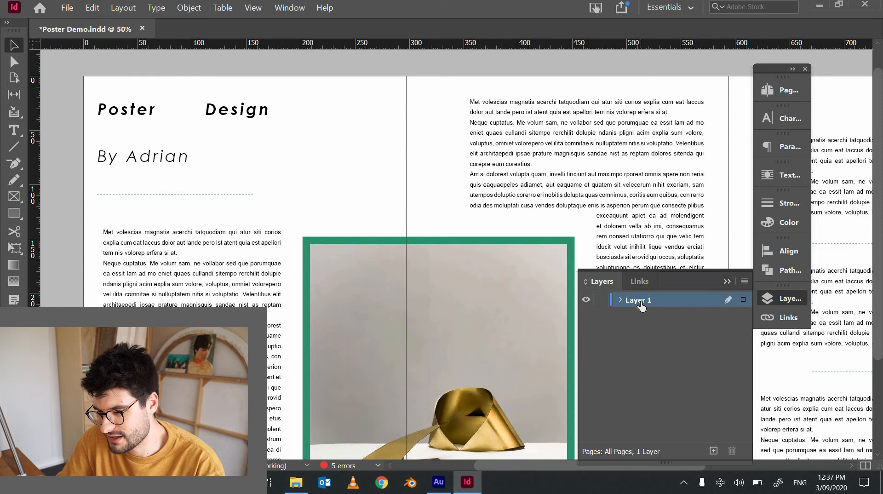
- Rename Layer 1 as "content"
double_click(639, 300)
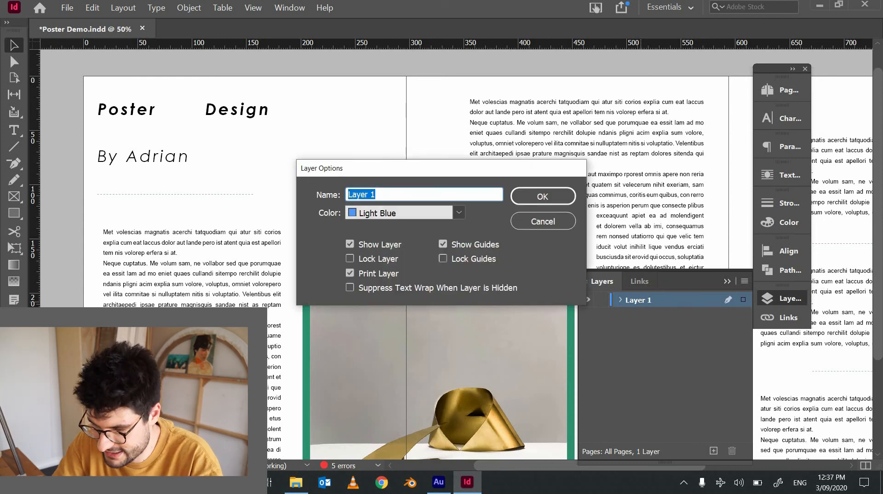
type("content")
key("Return")
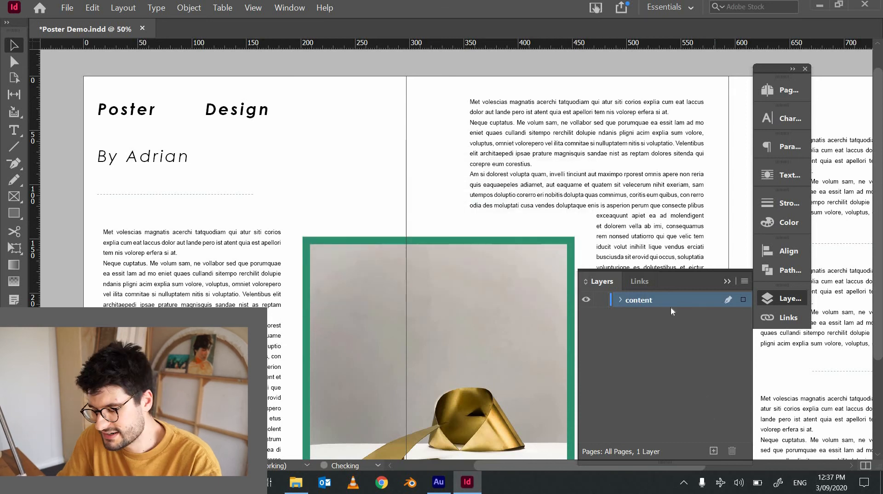
- Lock the content layer and add a new layer placed beneath it
left_click(713, 451)
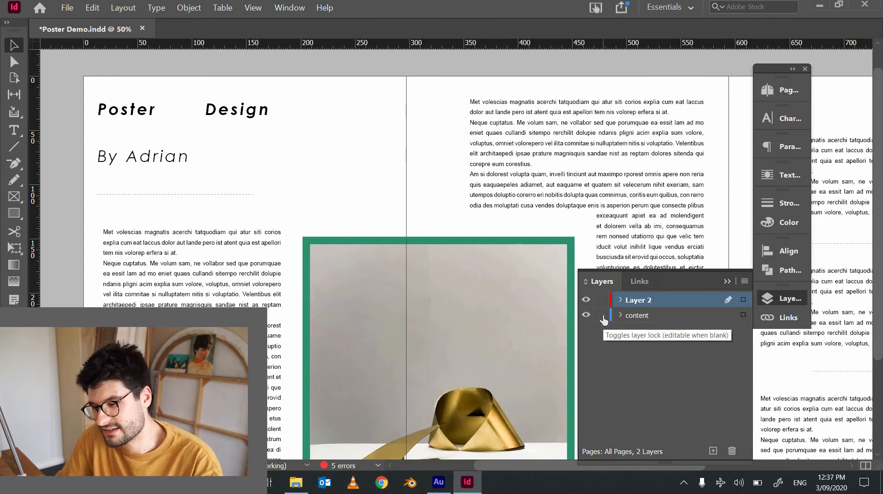
left_click(603, 316)
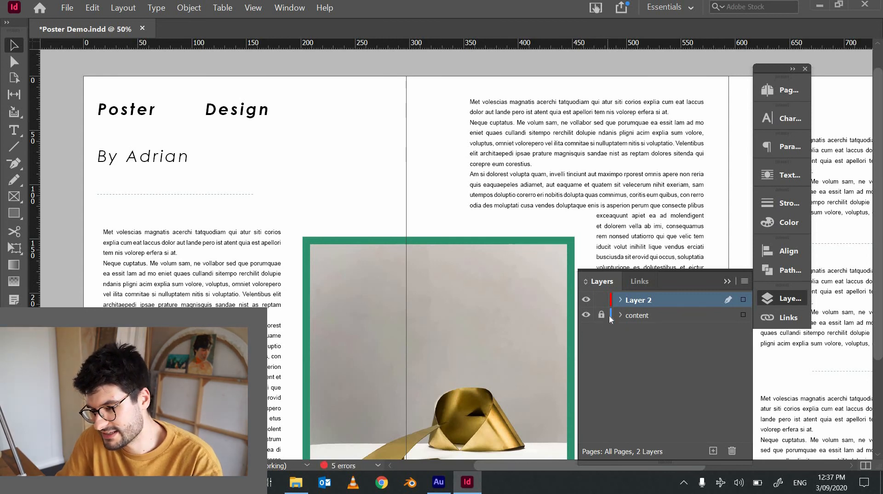
left_click_drag(642, 304, 622, 312)
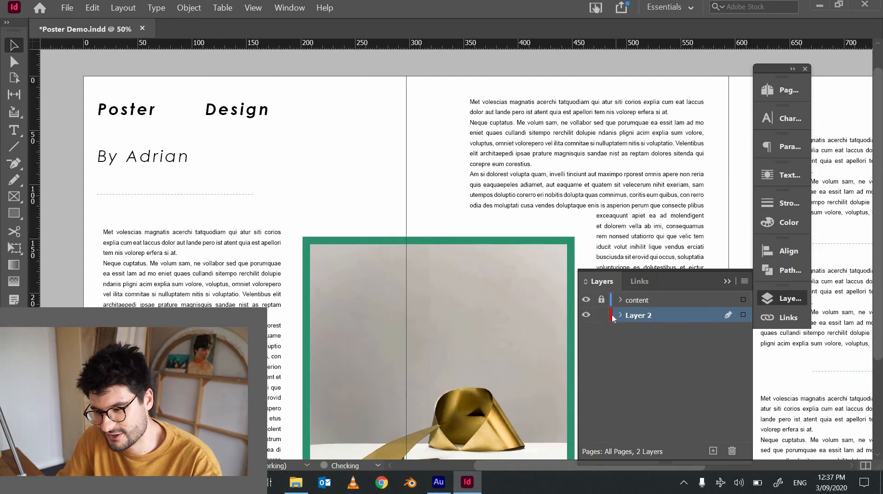
- Rename the new bottom layer as "Background colour"
double_click(637, 322)
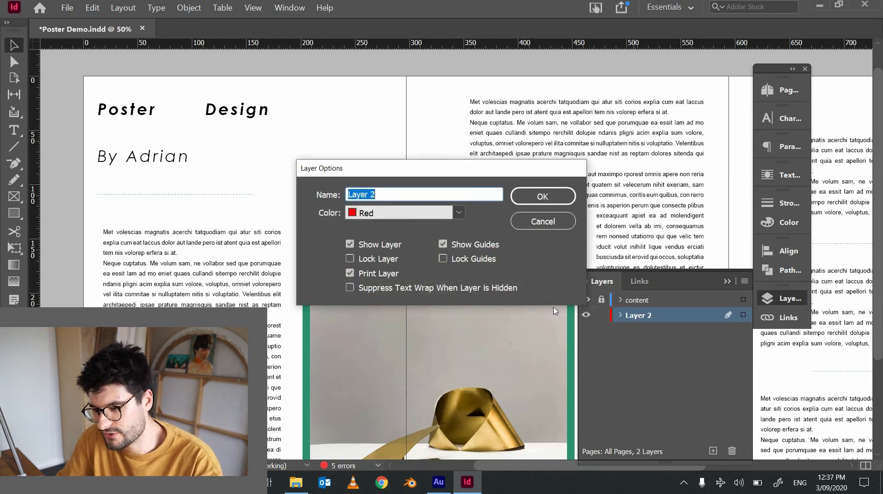
type("Ba")
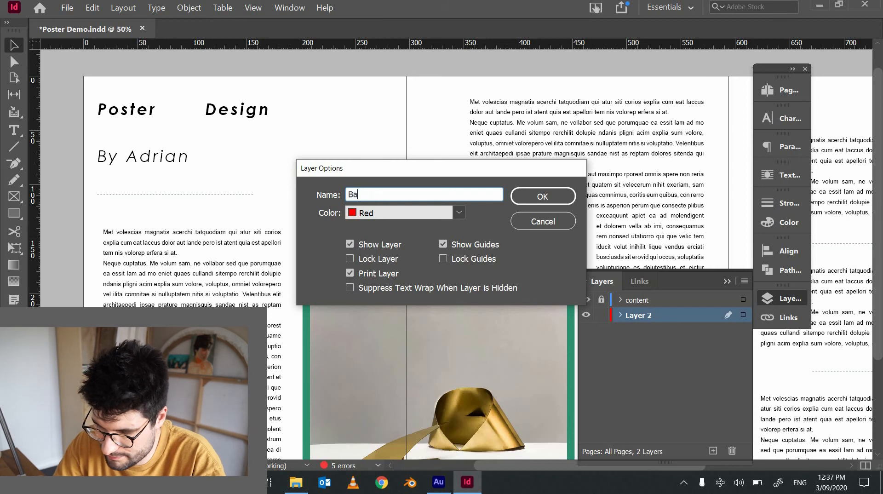
type("ckground colour")
key("Return")
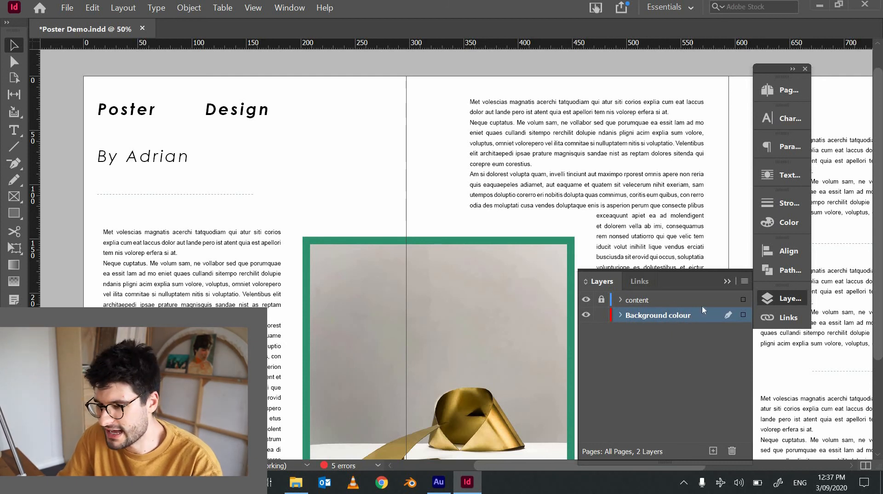
left_click(725, 282)
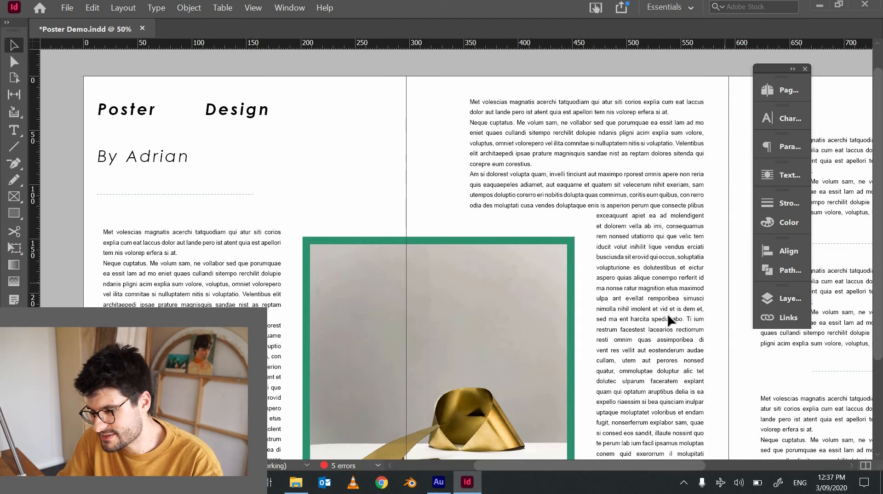
- Draw a rectangle covering all three pages of the spread on the Background colour layer
scroll(465, 330, "down", 2)
scroll(465, 329, "right", 3)
key("ctrl+minus")
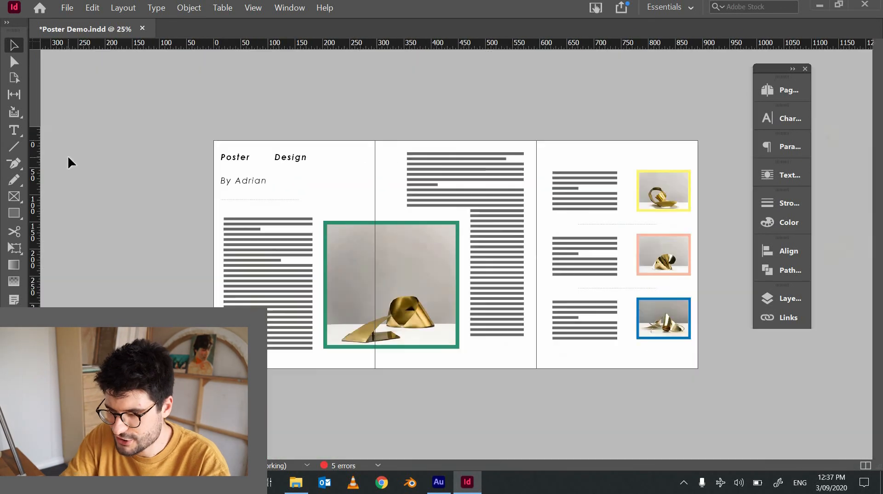
left_click(15, 220)
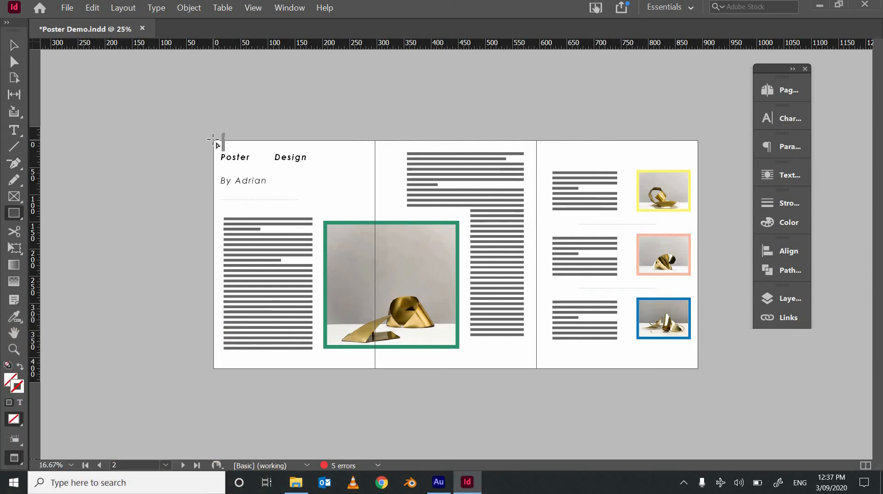
left_click_drag(213, 139, 700, 370)
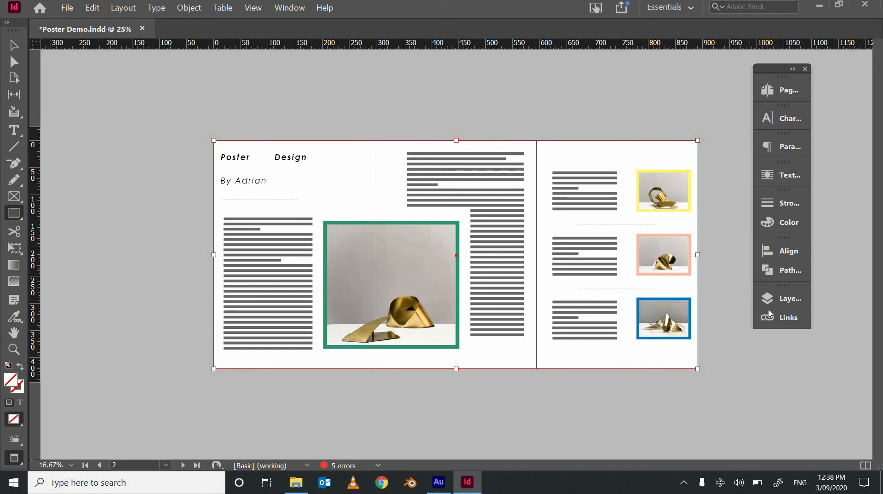
left_click(779, 298)
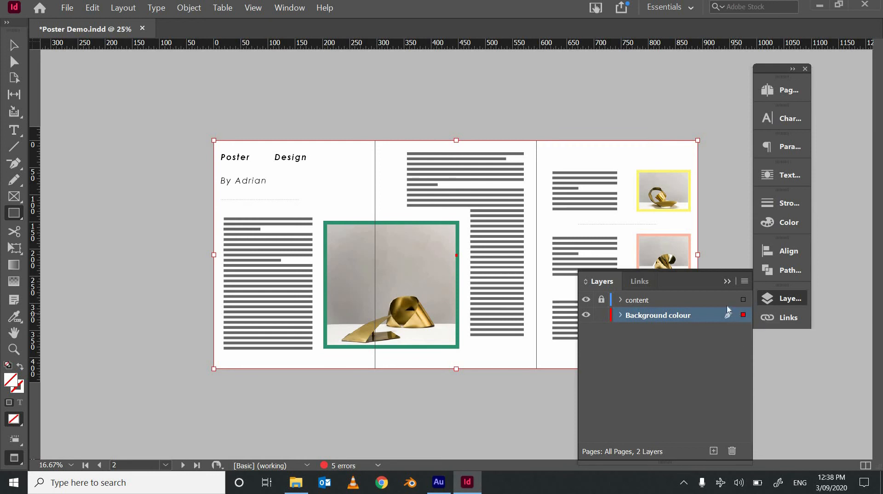
left_click(728, 282)
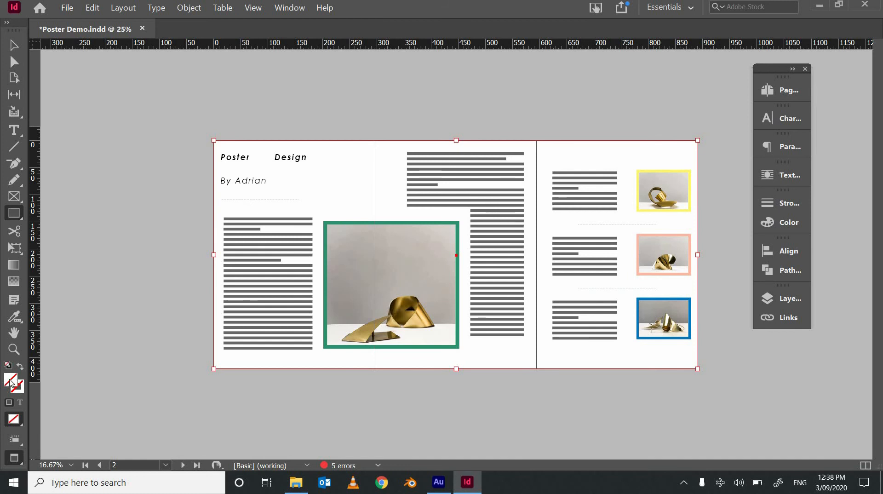
- Fill the full-spread rectangle with a dark teal colour
double_click(11, 381)
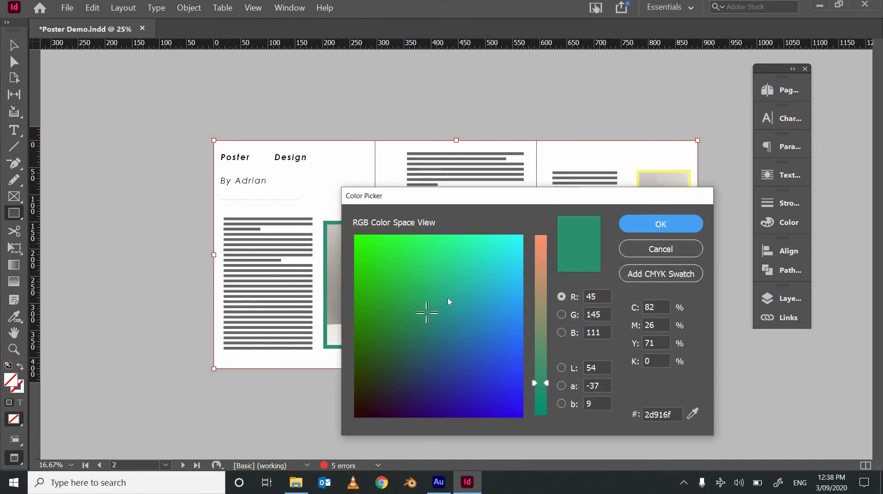
left_click_drag(424, 324, 432, 347)
key("Return")
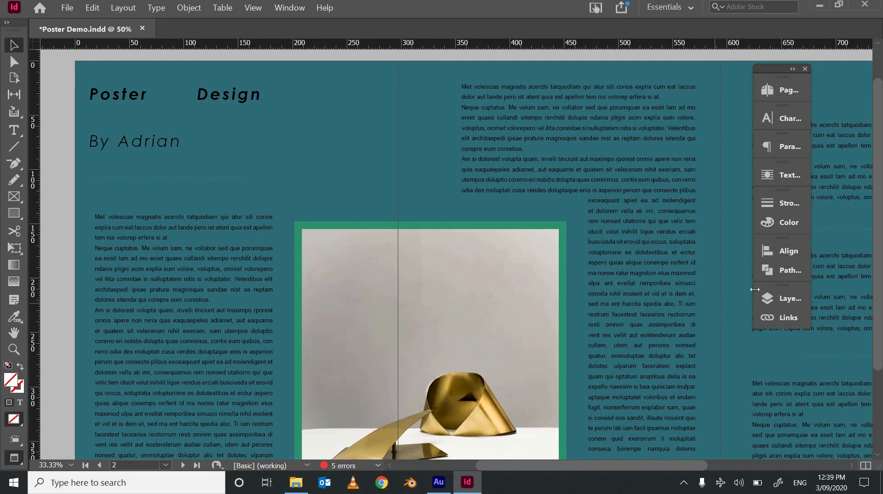
- Lock the Background colour layer and make the content layer active and unlocked
left_click(782, 298)
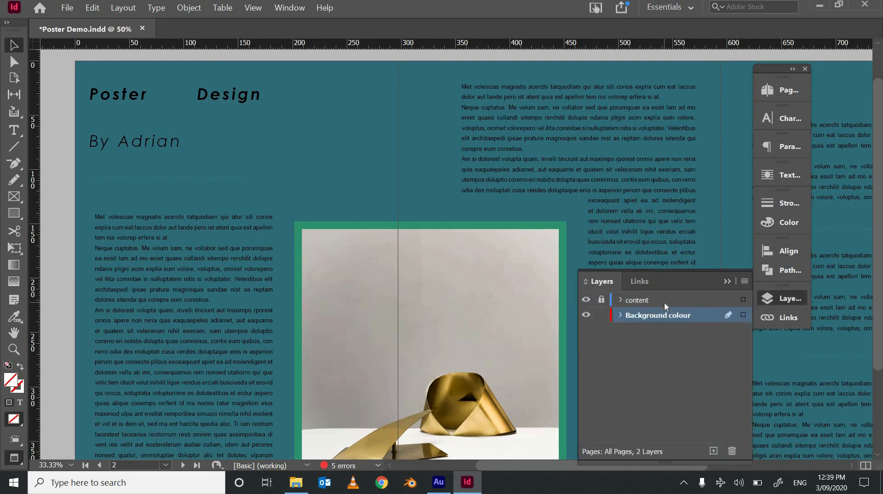
left_click(664, 303)
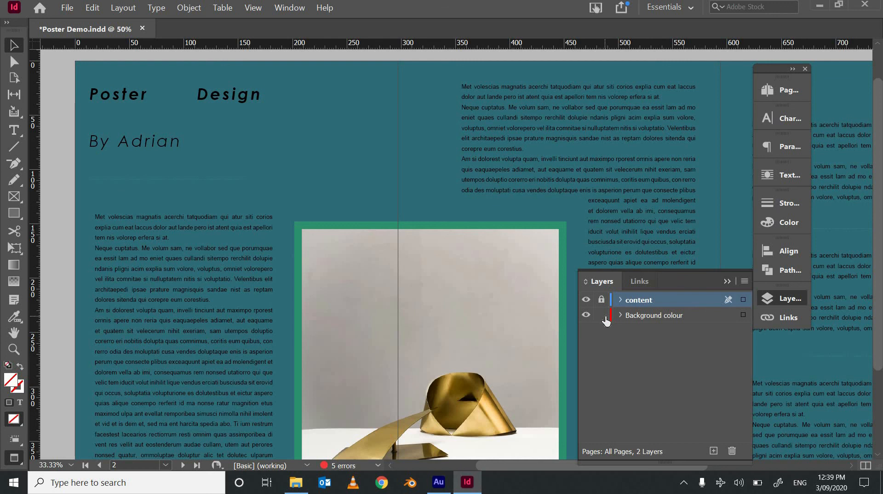
left_click(602, 316)
left_click(601, 300)
left_click(727, 281)
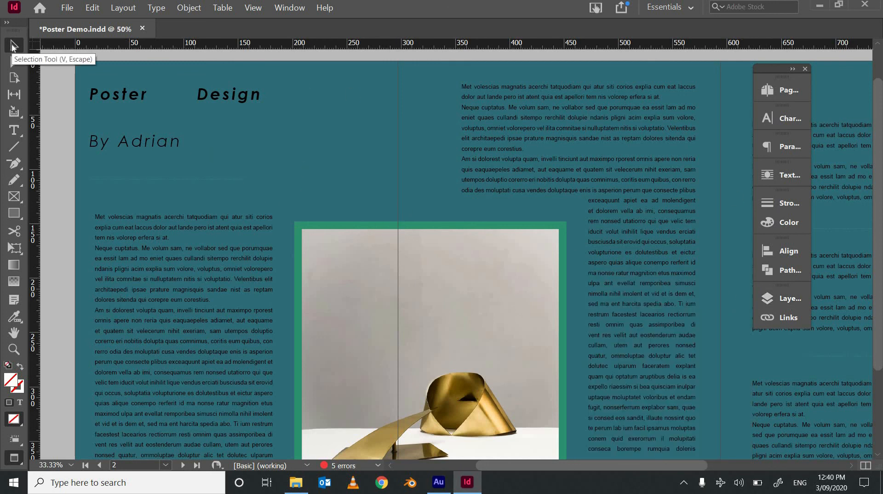
- Set the text colour of the heading, byline and all body text frames on the three pages to white
left_click(135, 96)
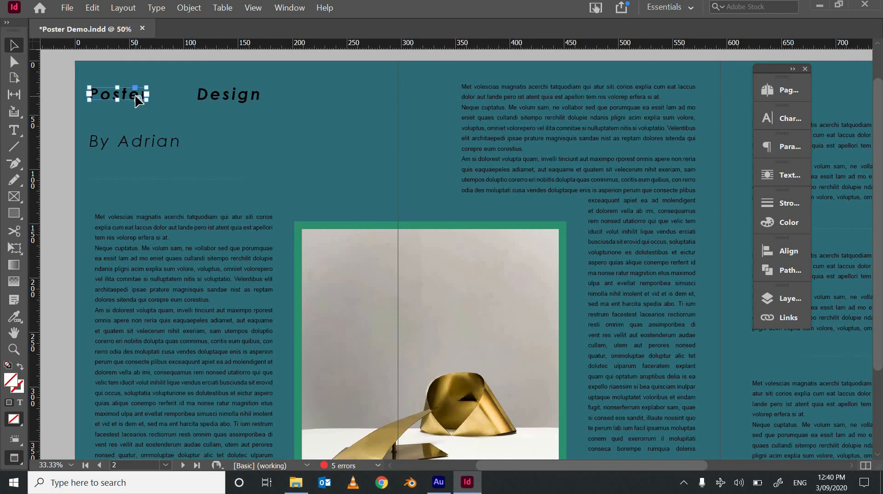
left_click(254, 96, "shift")
left_click(110, 144, "shift")
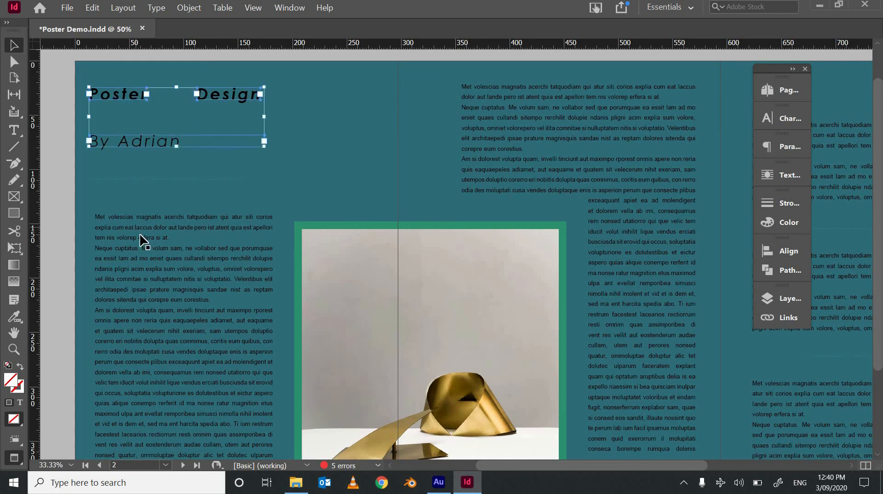
left_click(144, 240, "shift")
left_click(647, 180, "shift")
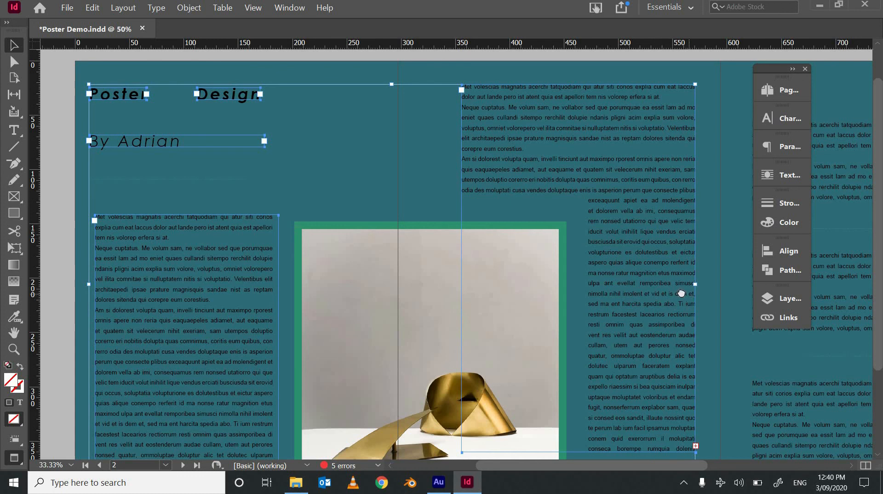
left_click_drag(682, 293, 661, 287)
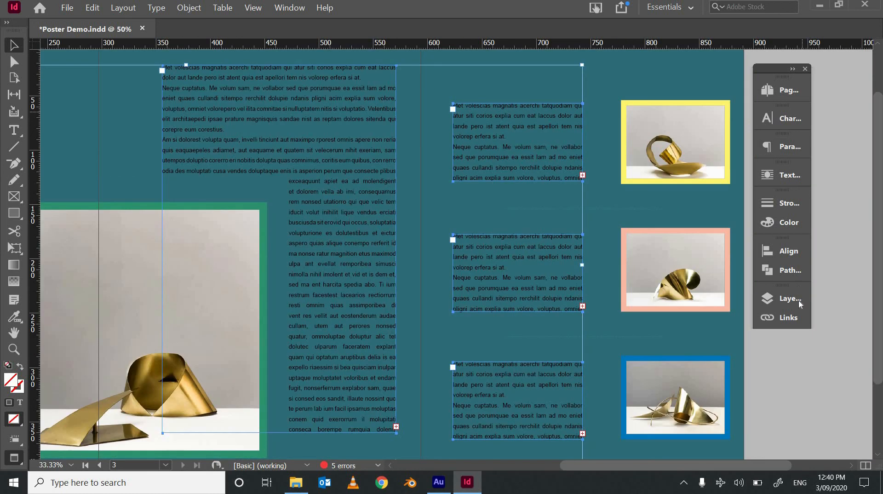
left_click(792, 222)
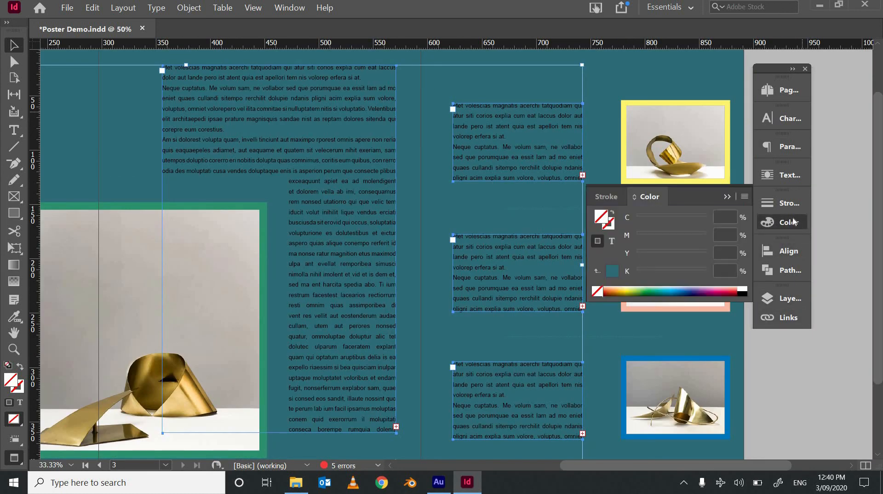
left_click(611, 242)
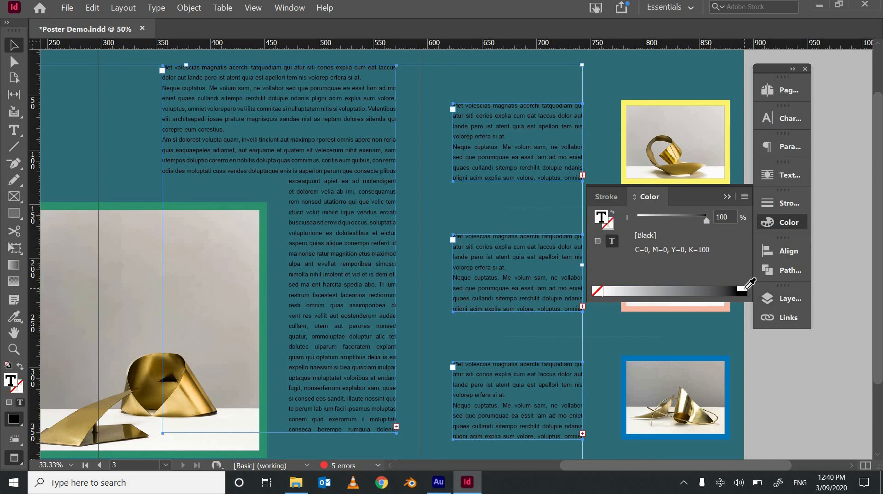
left_click(742, 289)
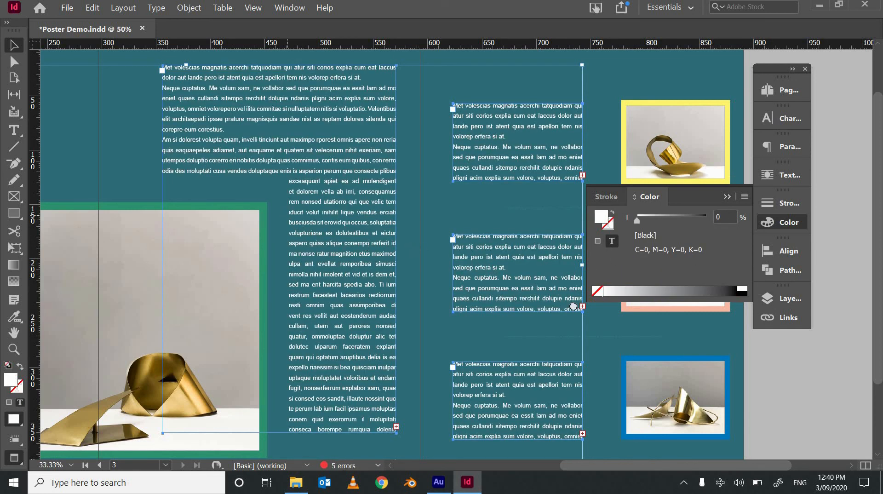
left_click_drag(573, 306, 645, 331)
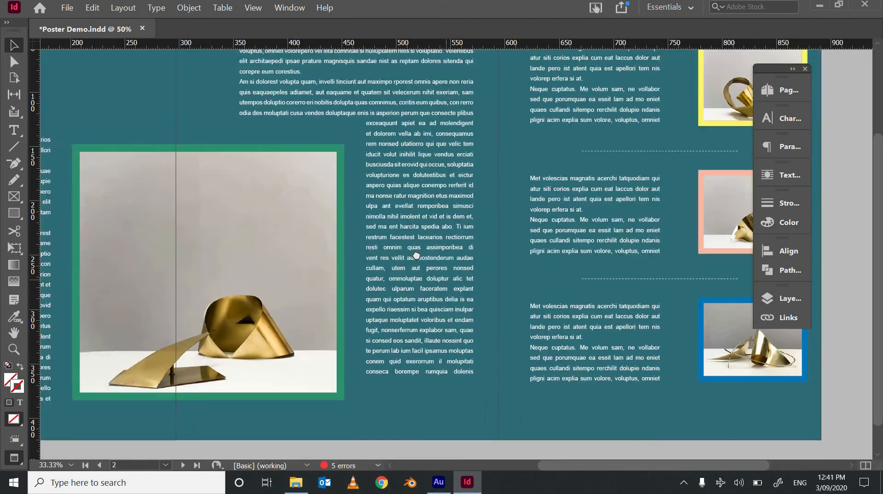
left_click_drag(415, 255, 381, 282)
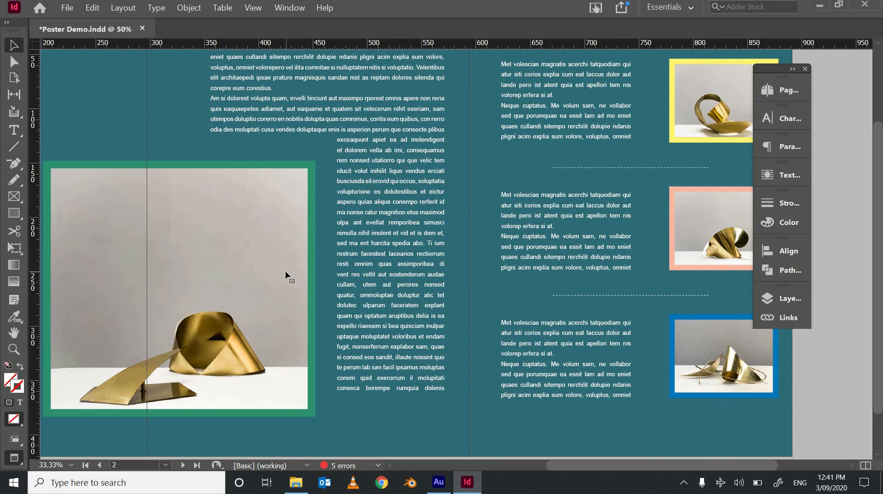
- Set the stroke colour of the large sculpture image and the three small images on page 3 to white
left_click(286, 271)
left_click(680, 370, "shift")
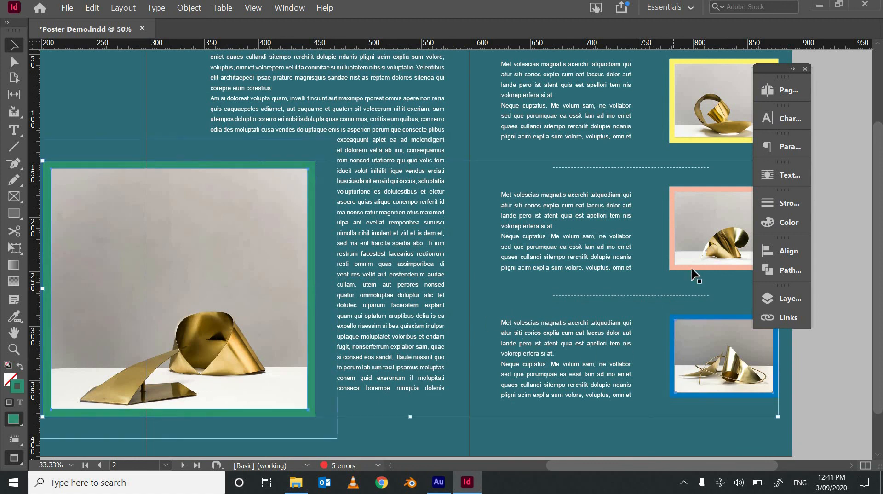
left_click(706, 209, "shift")
left_click(689, 123, "shift")
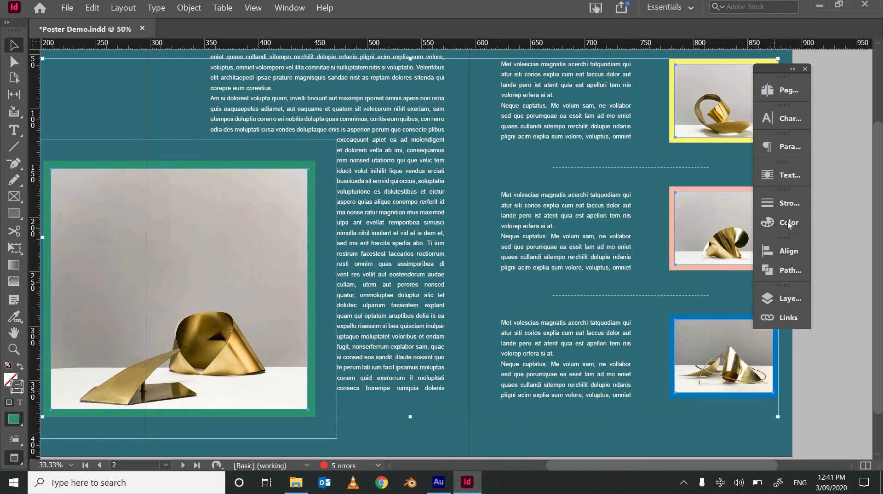
left_click(788, 223)
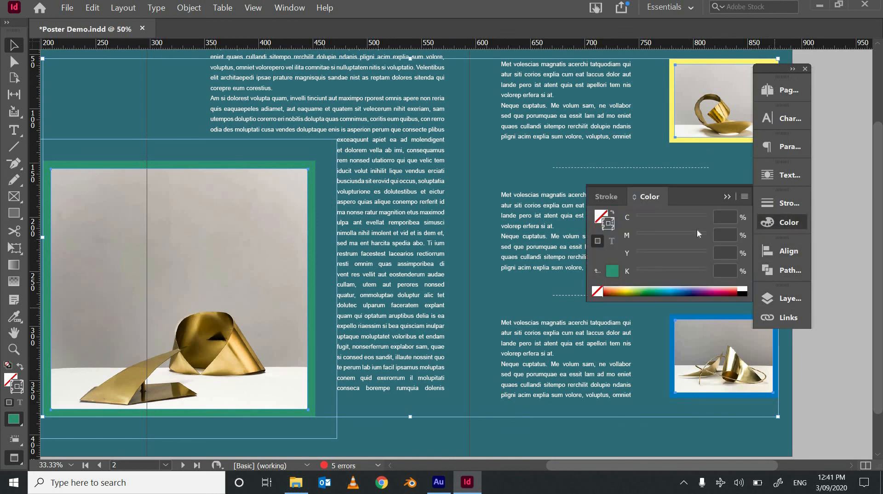
left_click(742, 289)
left_click(728, 197)
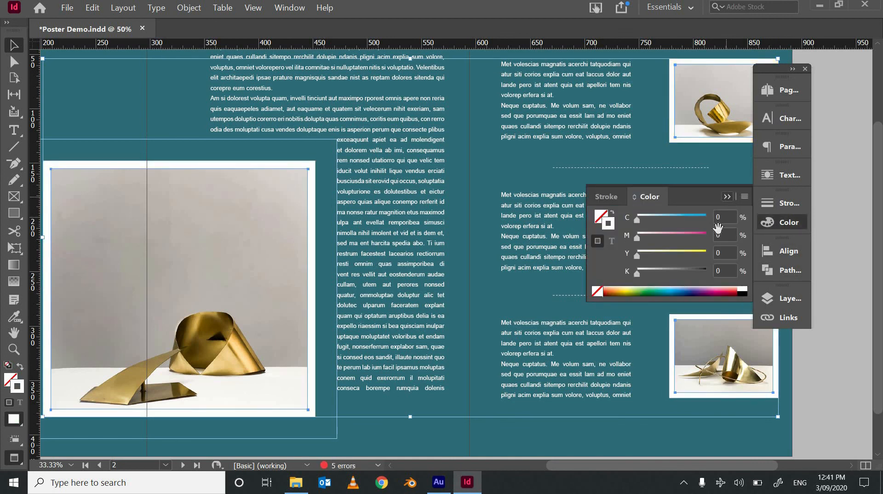
scroll(609, 319, "right", 3)
left_click(713, 376)
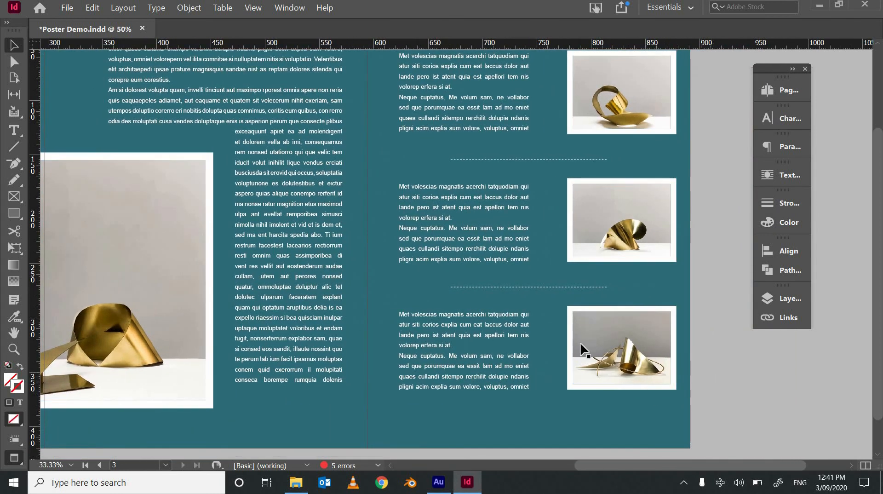
- Save the poster document
left_click_drag(471, 292, 655, 350)
left_click_drag(325, 278, 414, 247)
key("ctrl+s")
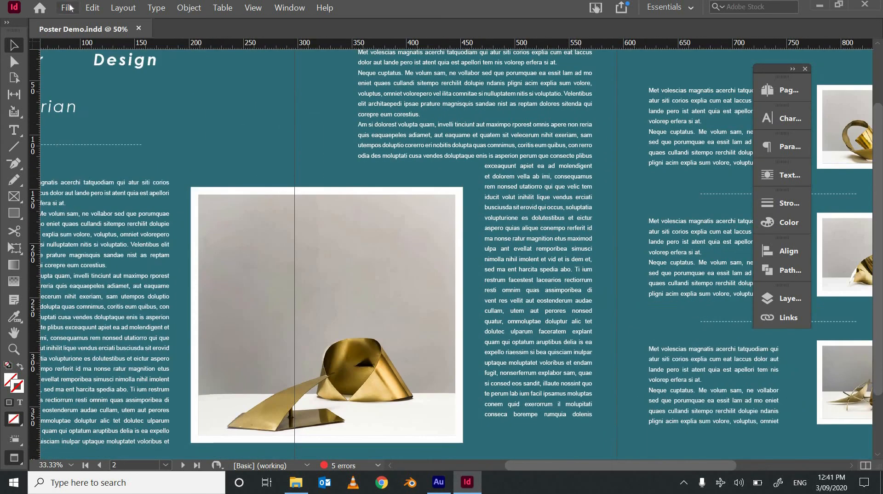
- Export all pages as separate High-quality 300 ppi RGB JPEGs named Poster Demo pages into the Desktop's Poster Demo folder
left_click(67, 7)
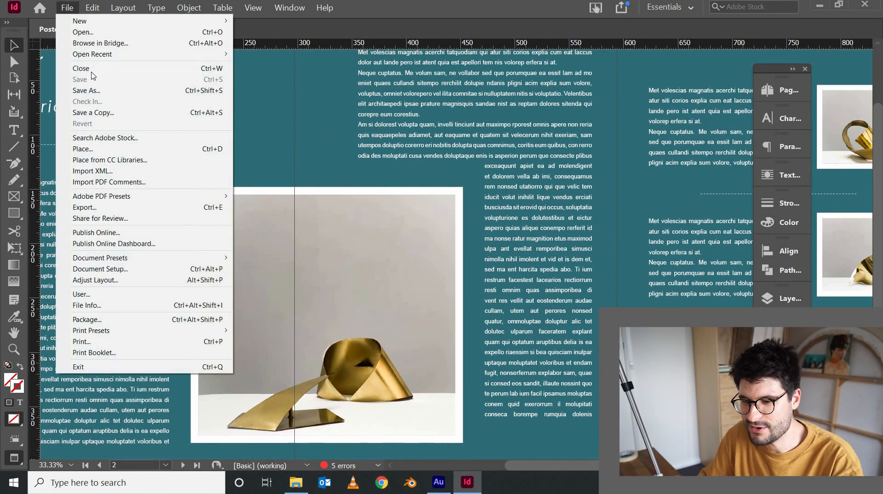
left_click(91, 209)
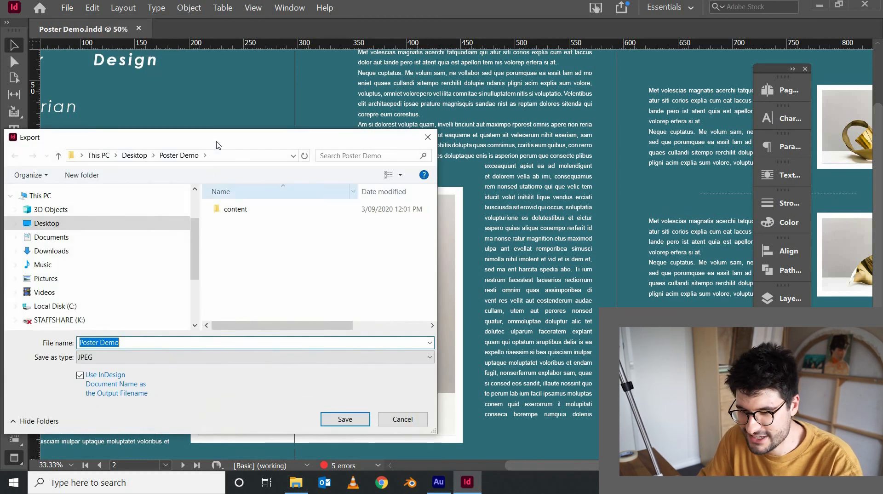
left_click_drag(241, 138, 443, 116)
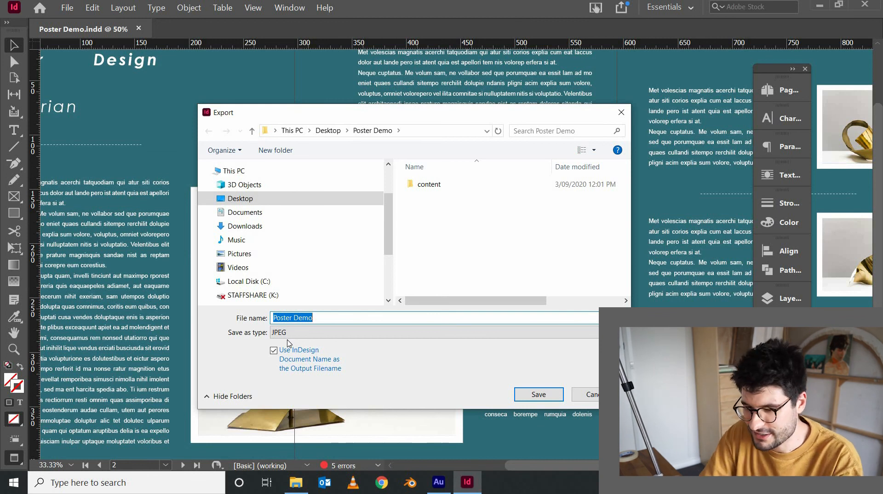
key("End")
type("page")
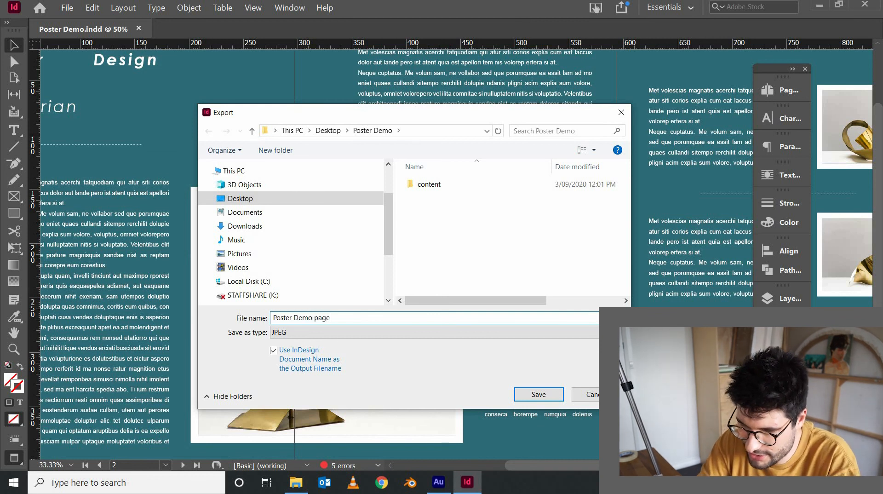
type("s")
left_click(292, 200)
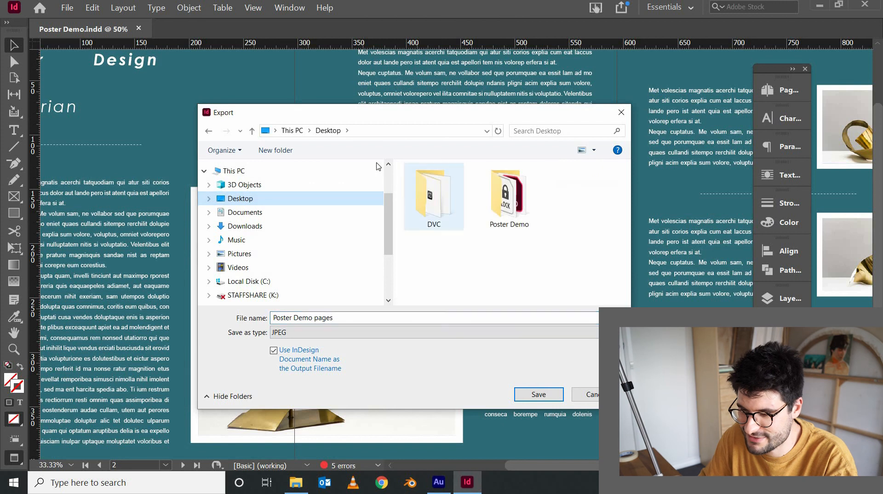
double_click(510, 203)
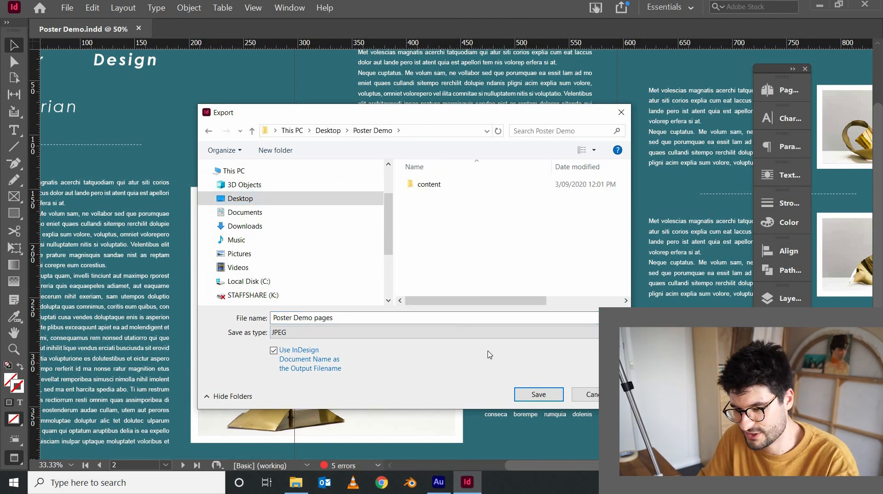
left_click(537, 395)
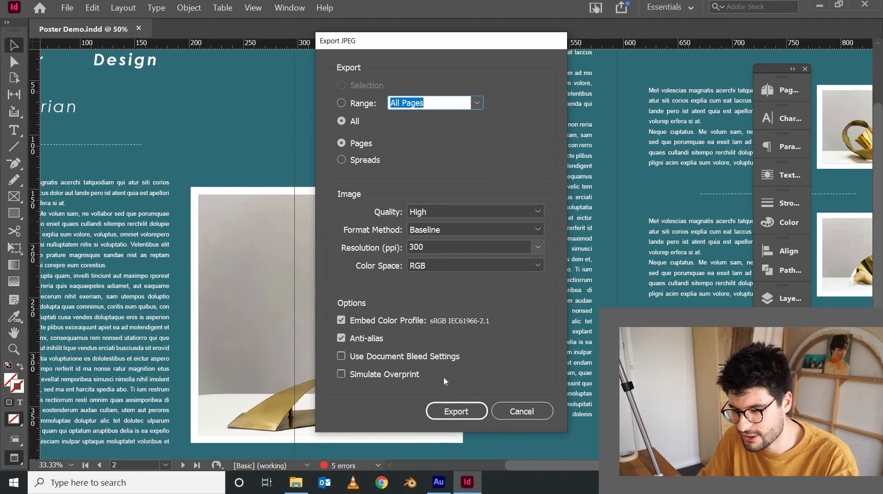
left_click(463, 412)
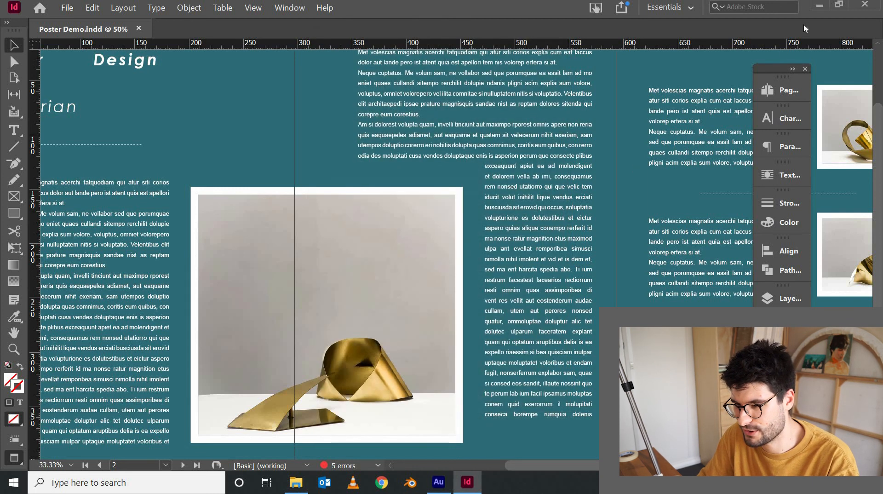
- Switch to the Poster Demo folder on the desktop and check the three exported JPEG pages in Photos, closing the viewer when done
left_click(820, 7)
double_click(54, 360)
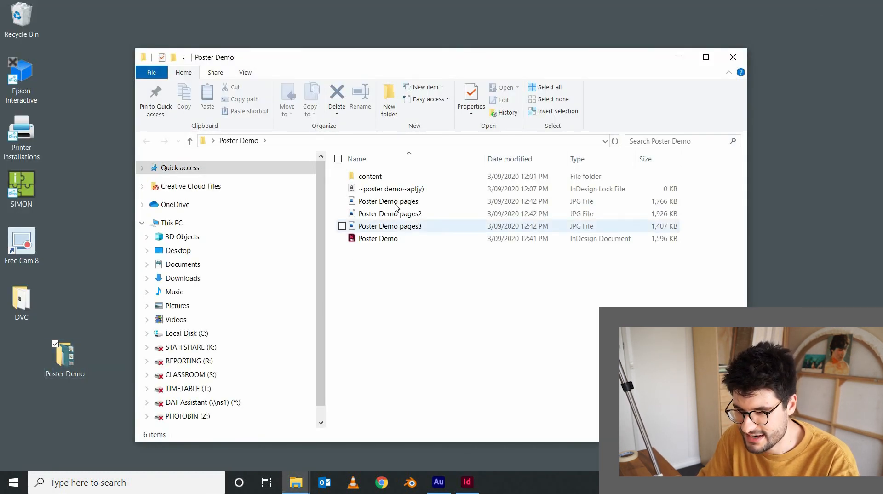
double_click(368, 201)
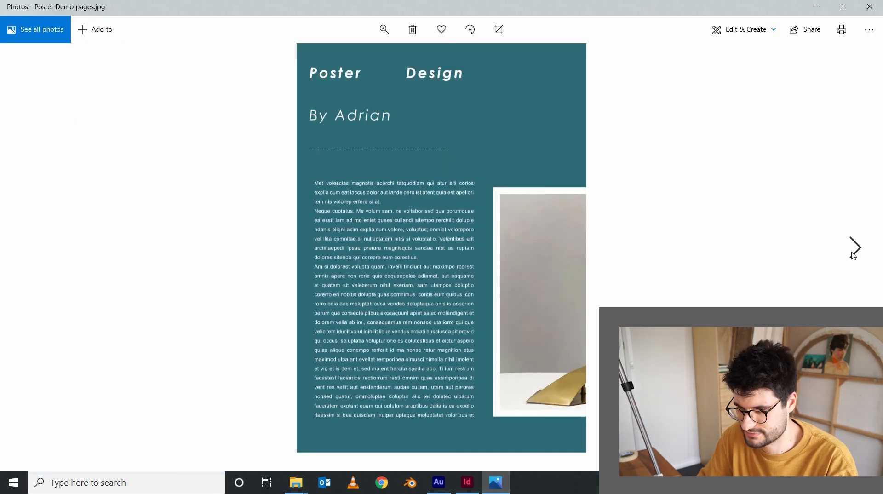
left_click(853, 256)
left_click(854, 256)
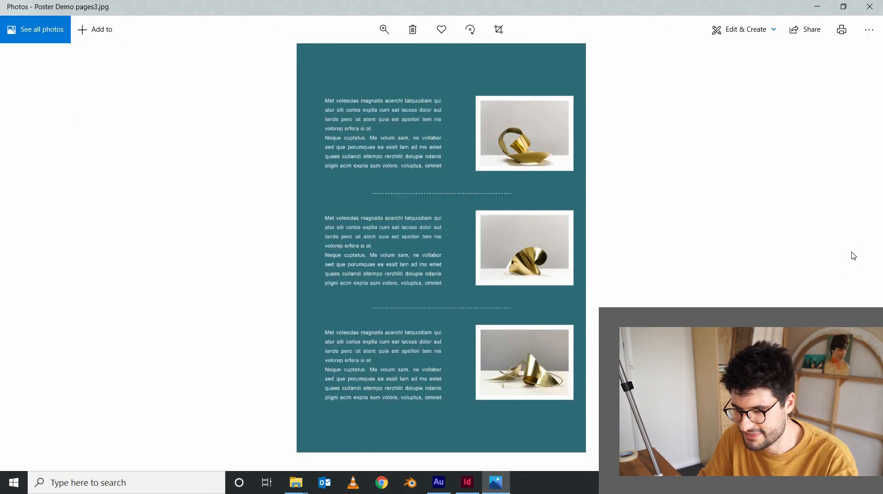
left_click(874, 14)
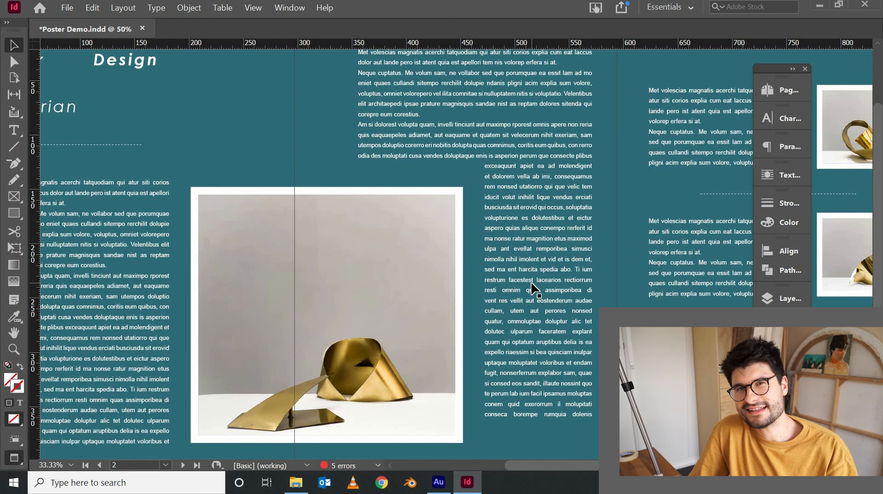